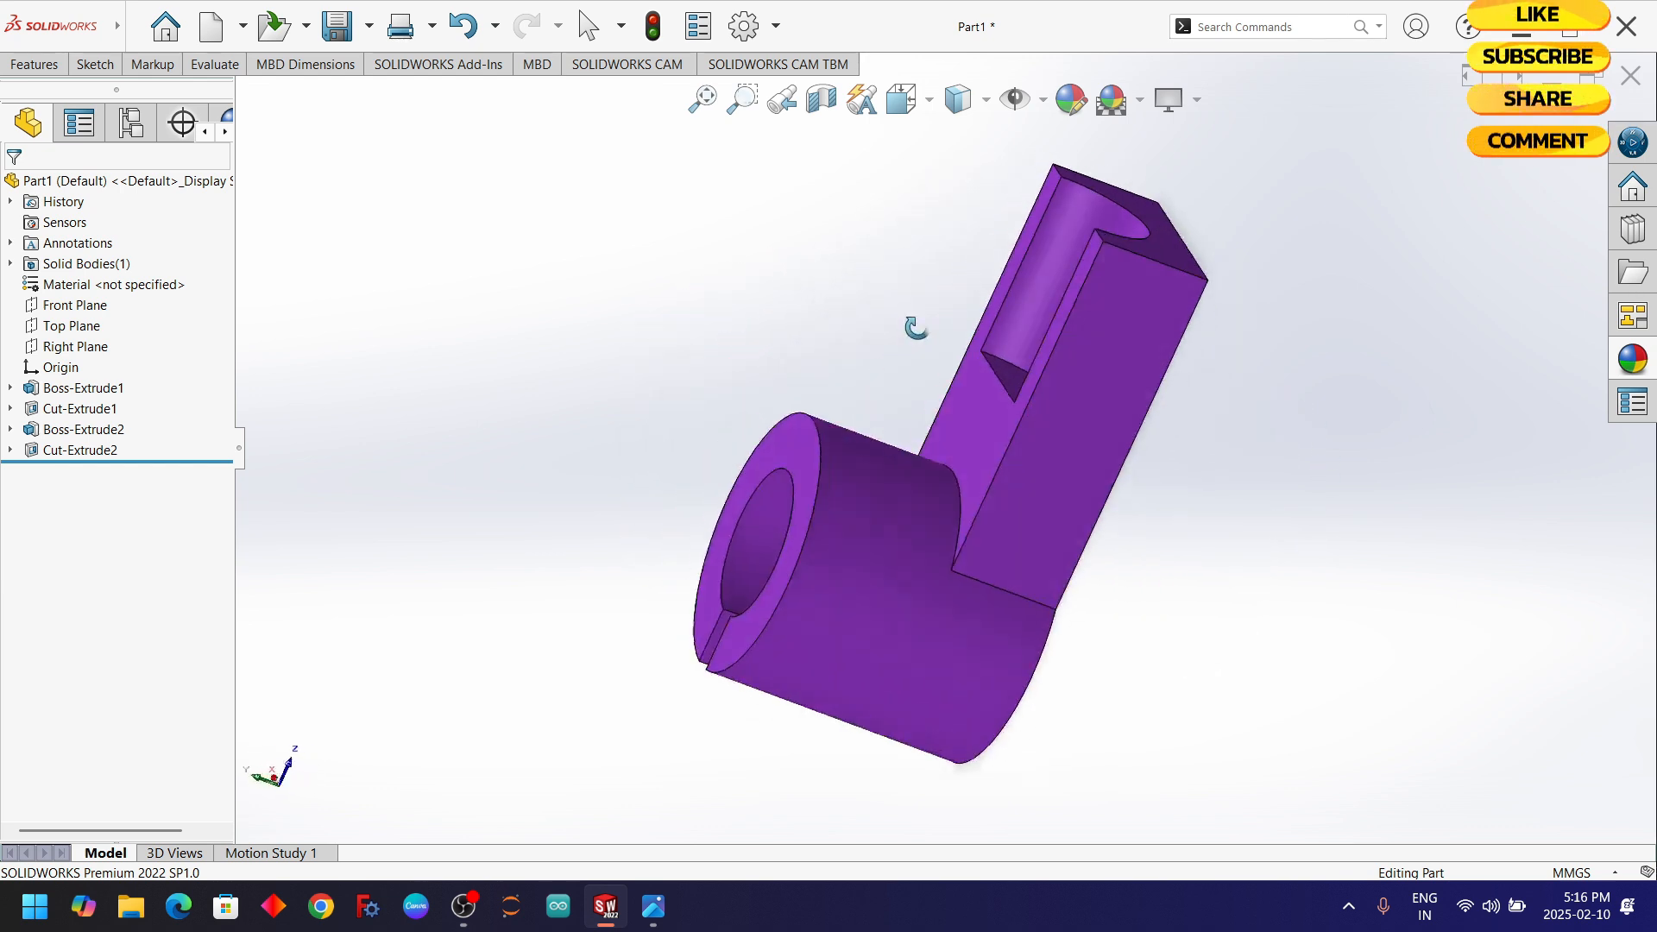
- Create a new part document and check the dimensions in the reference drawing
click(166, 26)
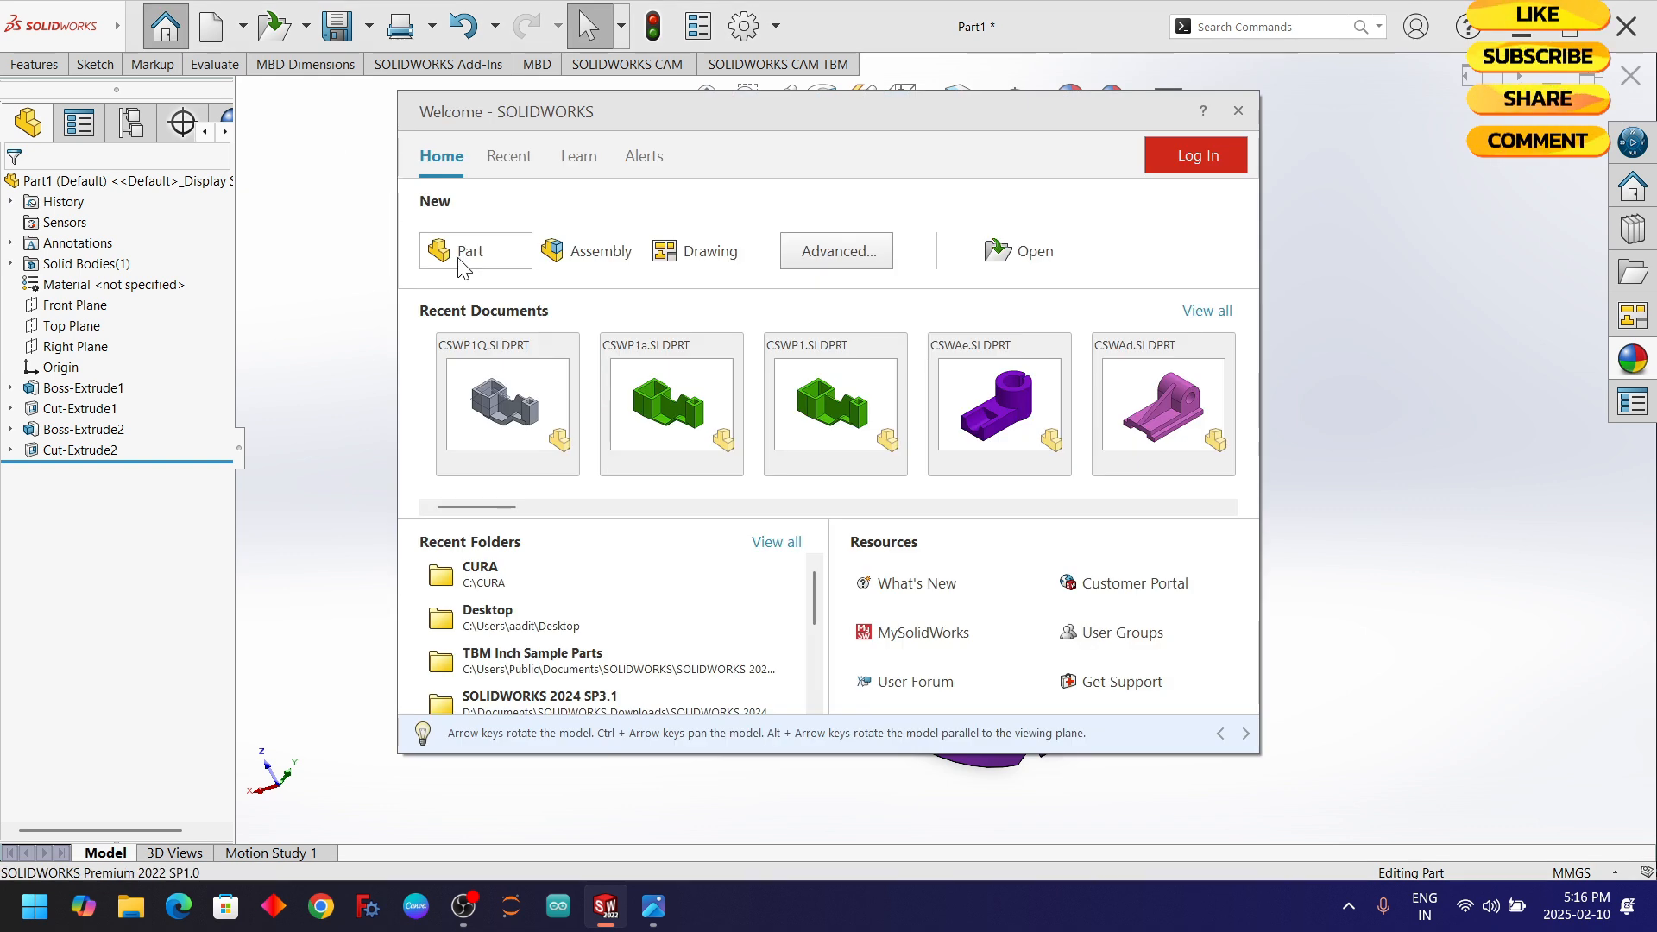
click(460, 261)
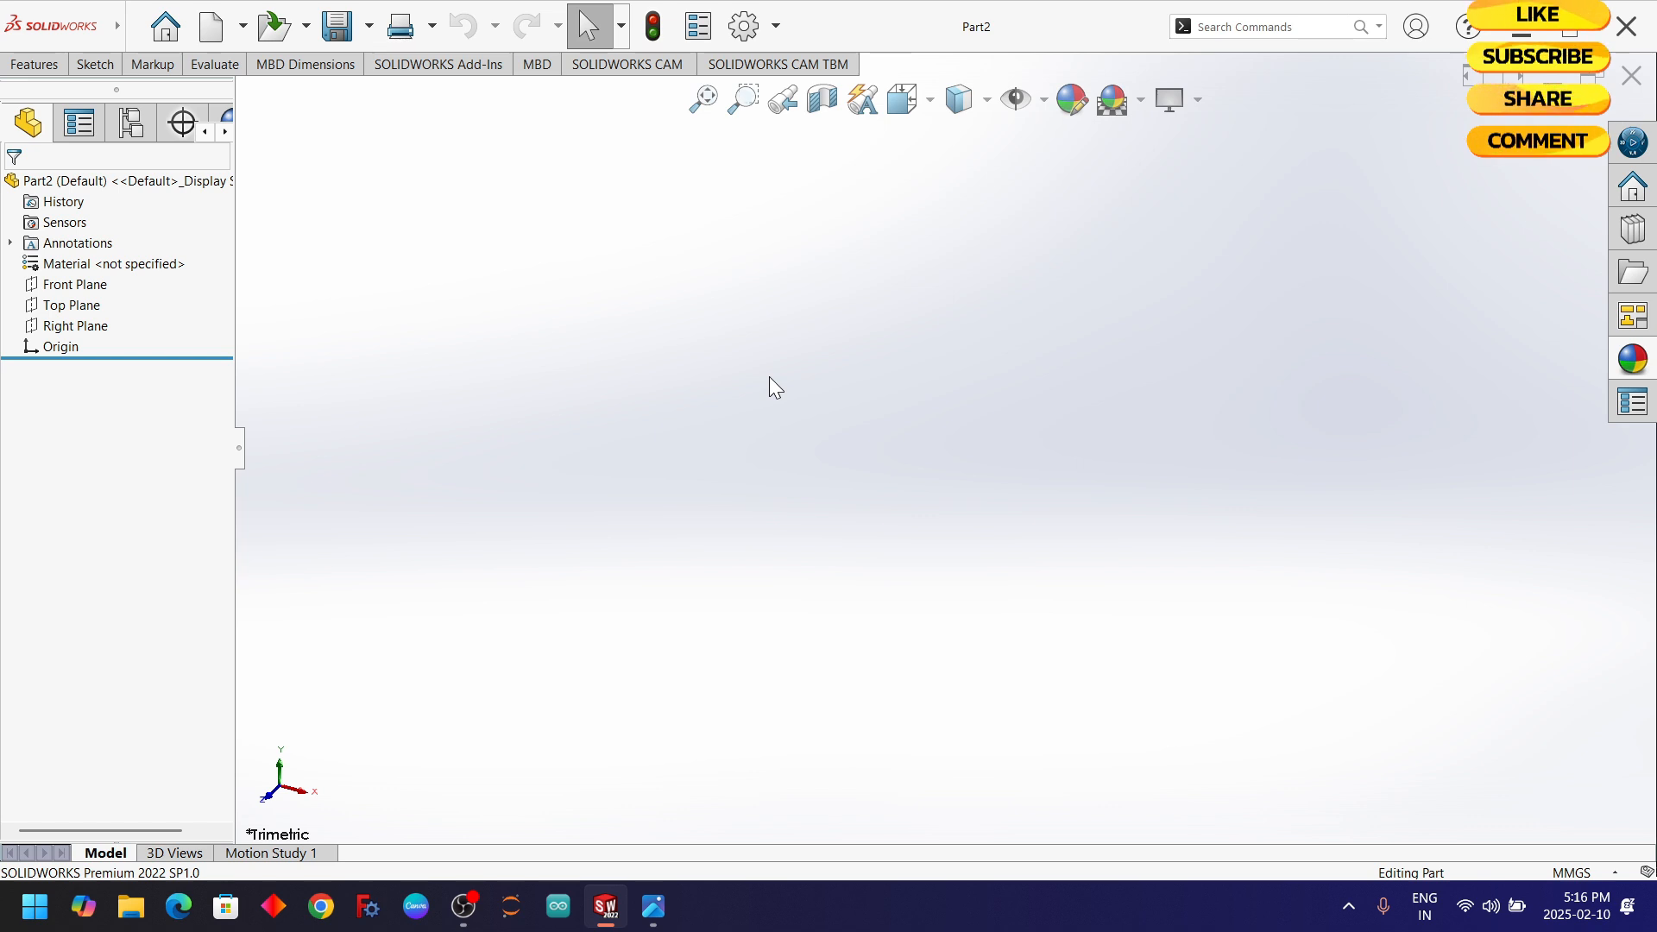
key(alt+Tab)
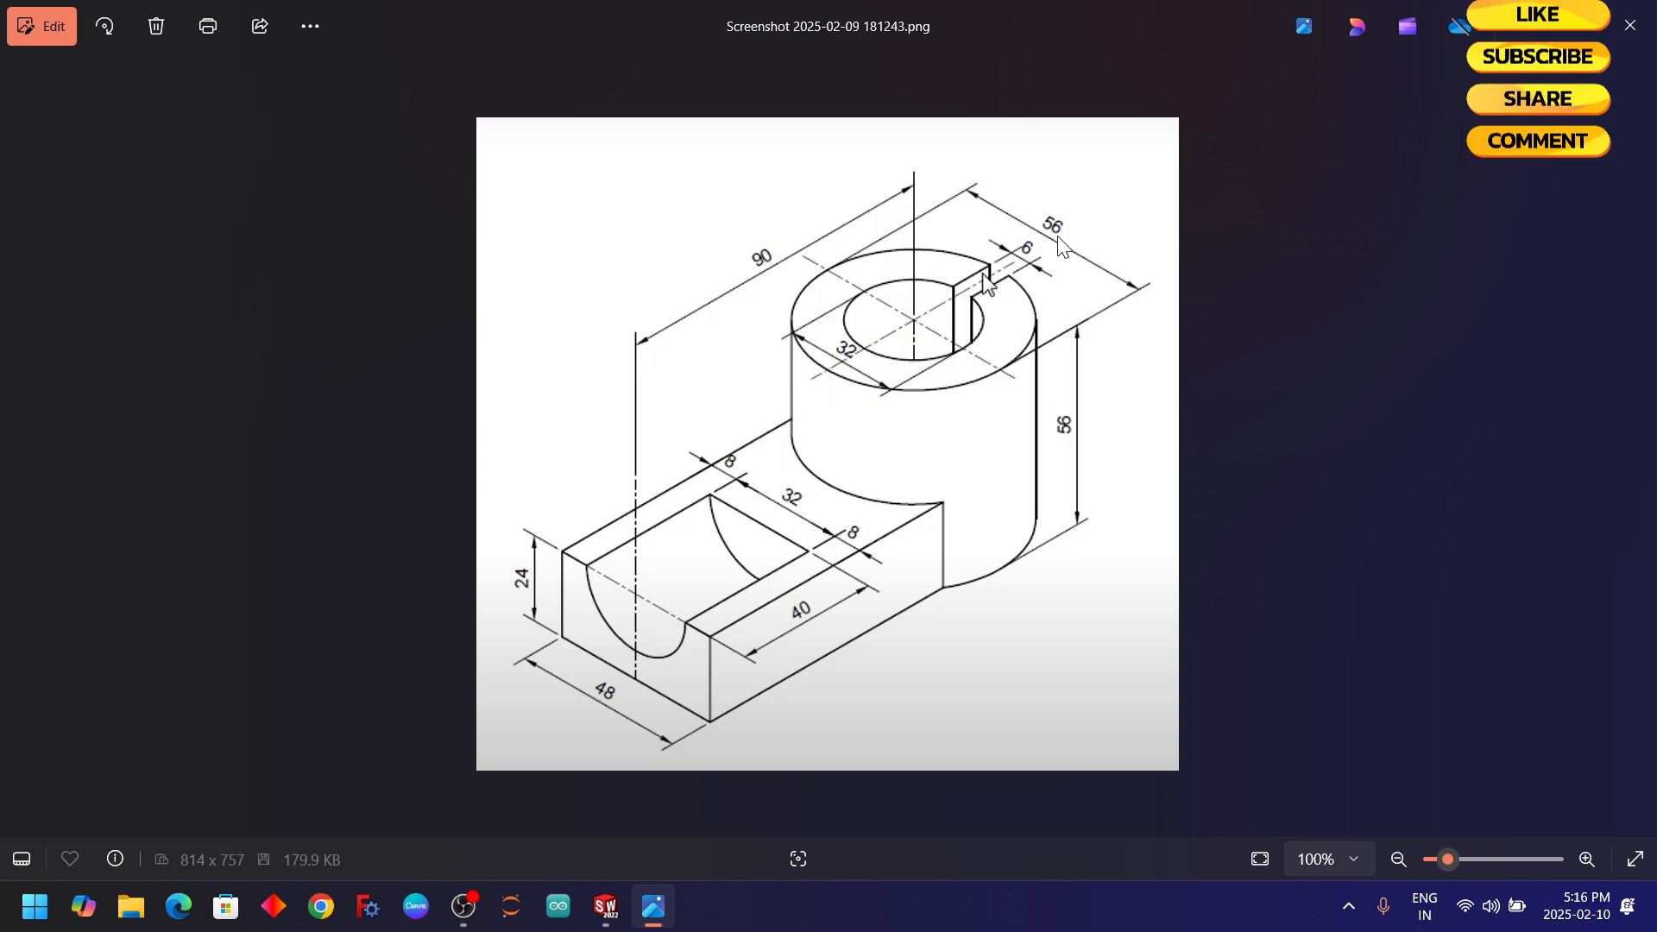
key(alt+Tab)
- Sketch two concentric circles centred on the origin on the Top Plane, with radii of about 46 mm and 70 mm
click(34, 307)
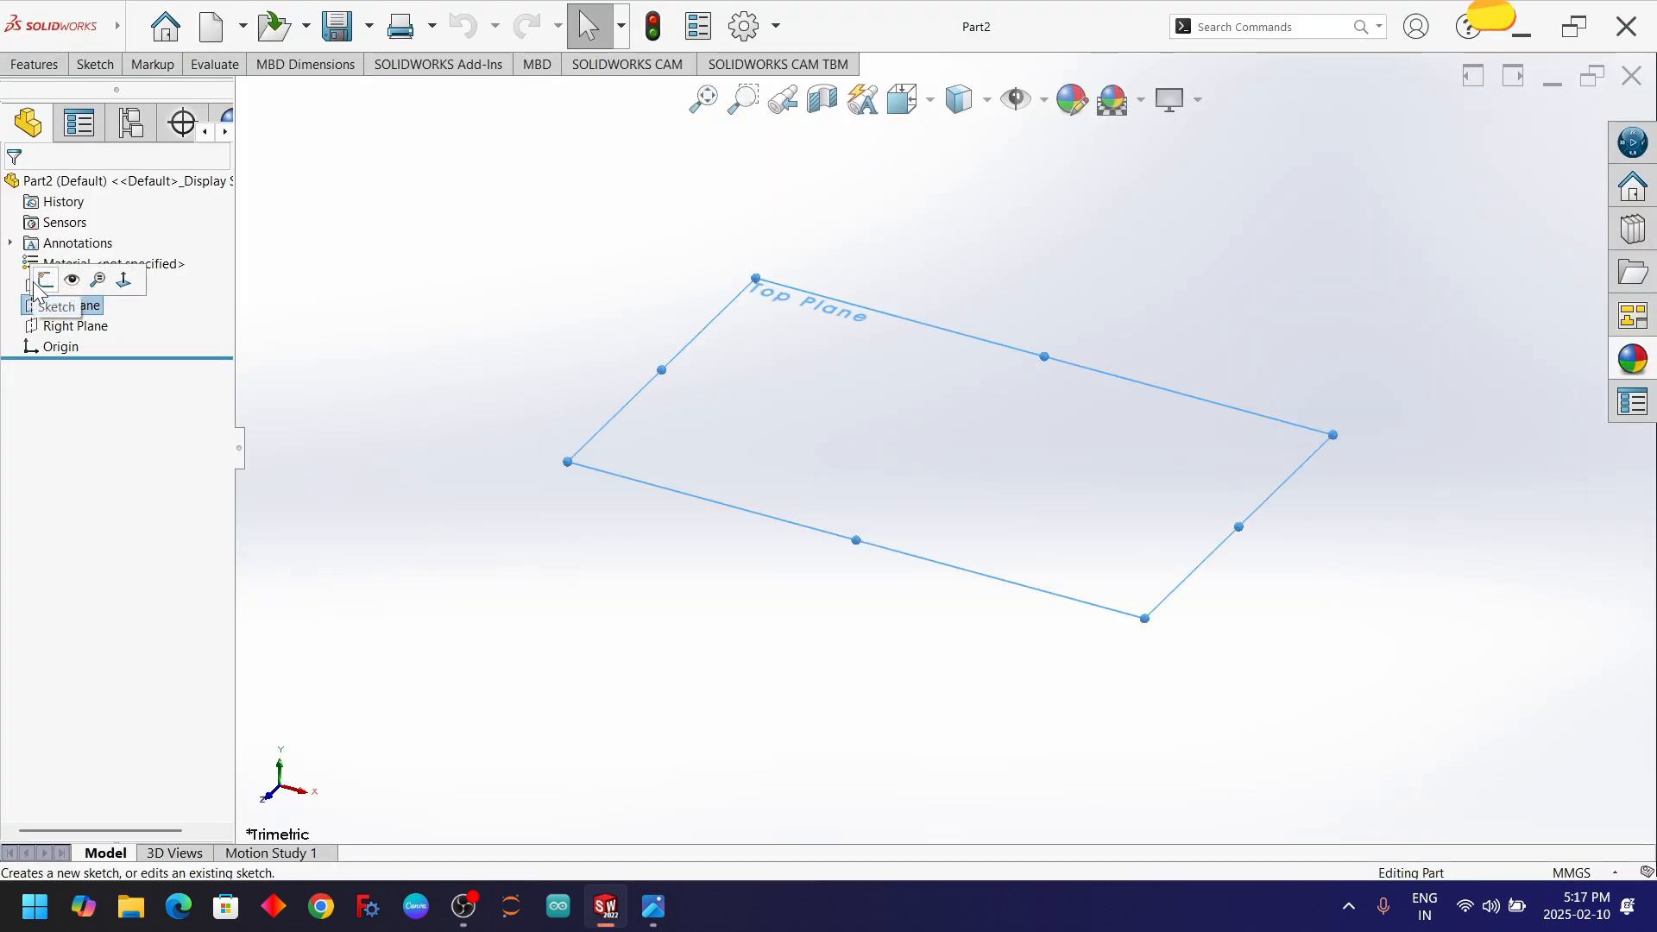
click(43, 280)
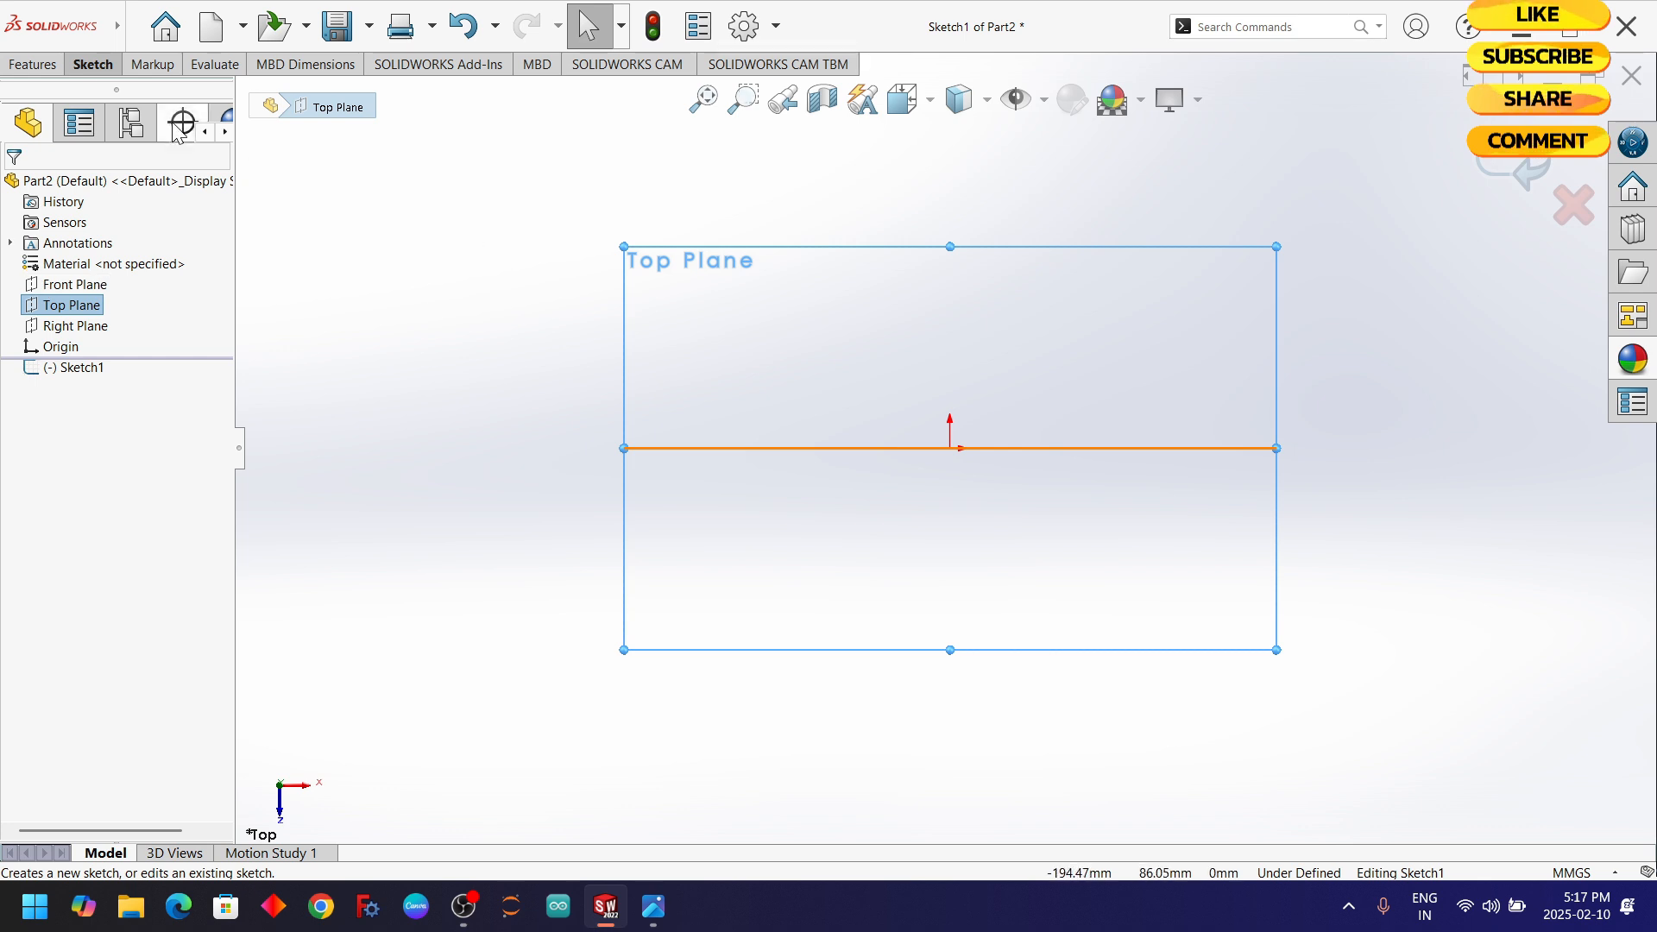
click(84, 66)
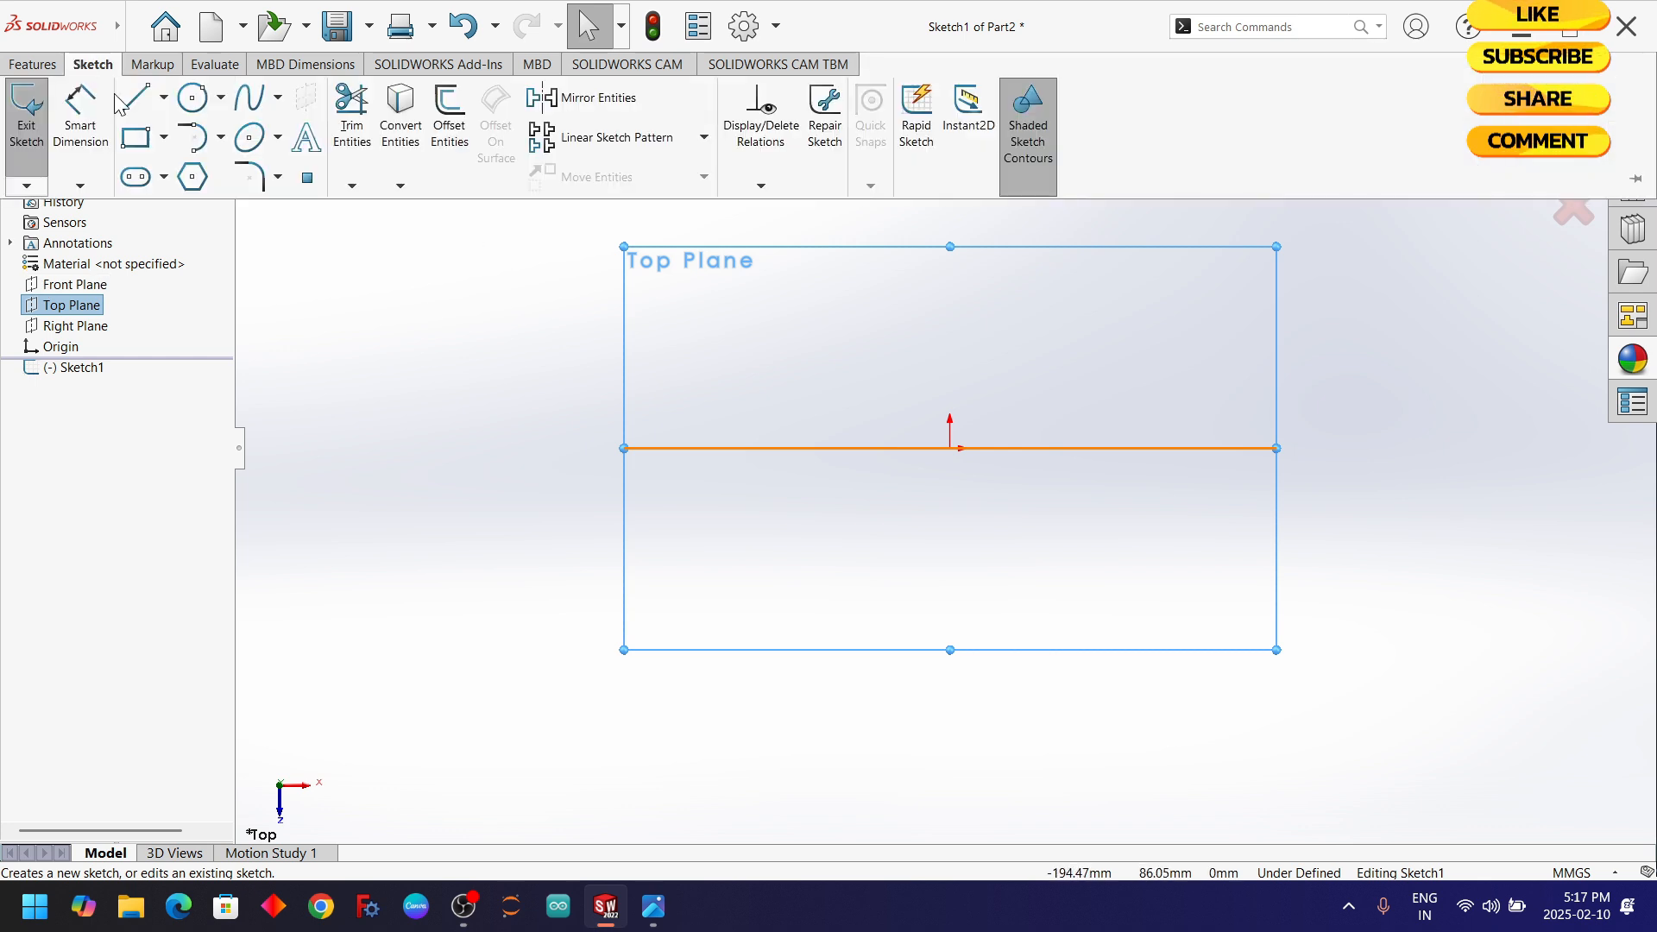
click(191, 100)
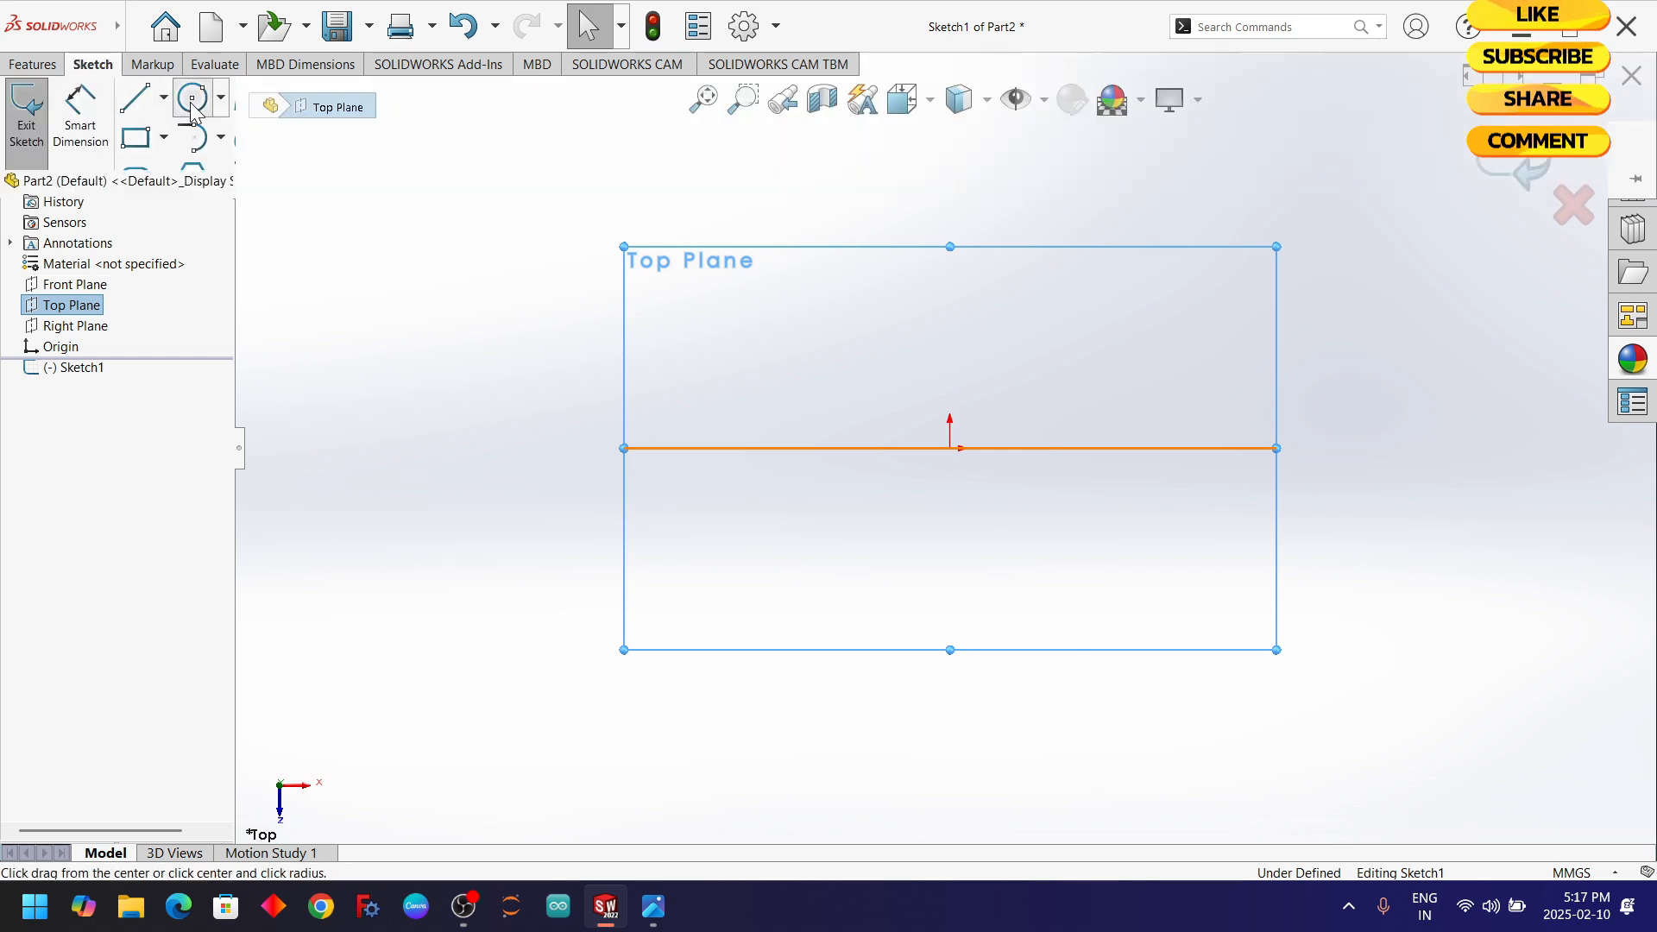
click(950, 448)
click(1111, 530)
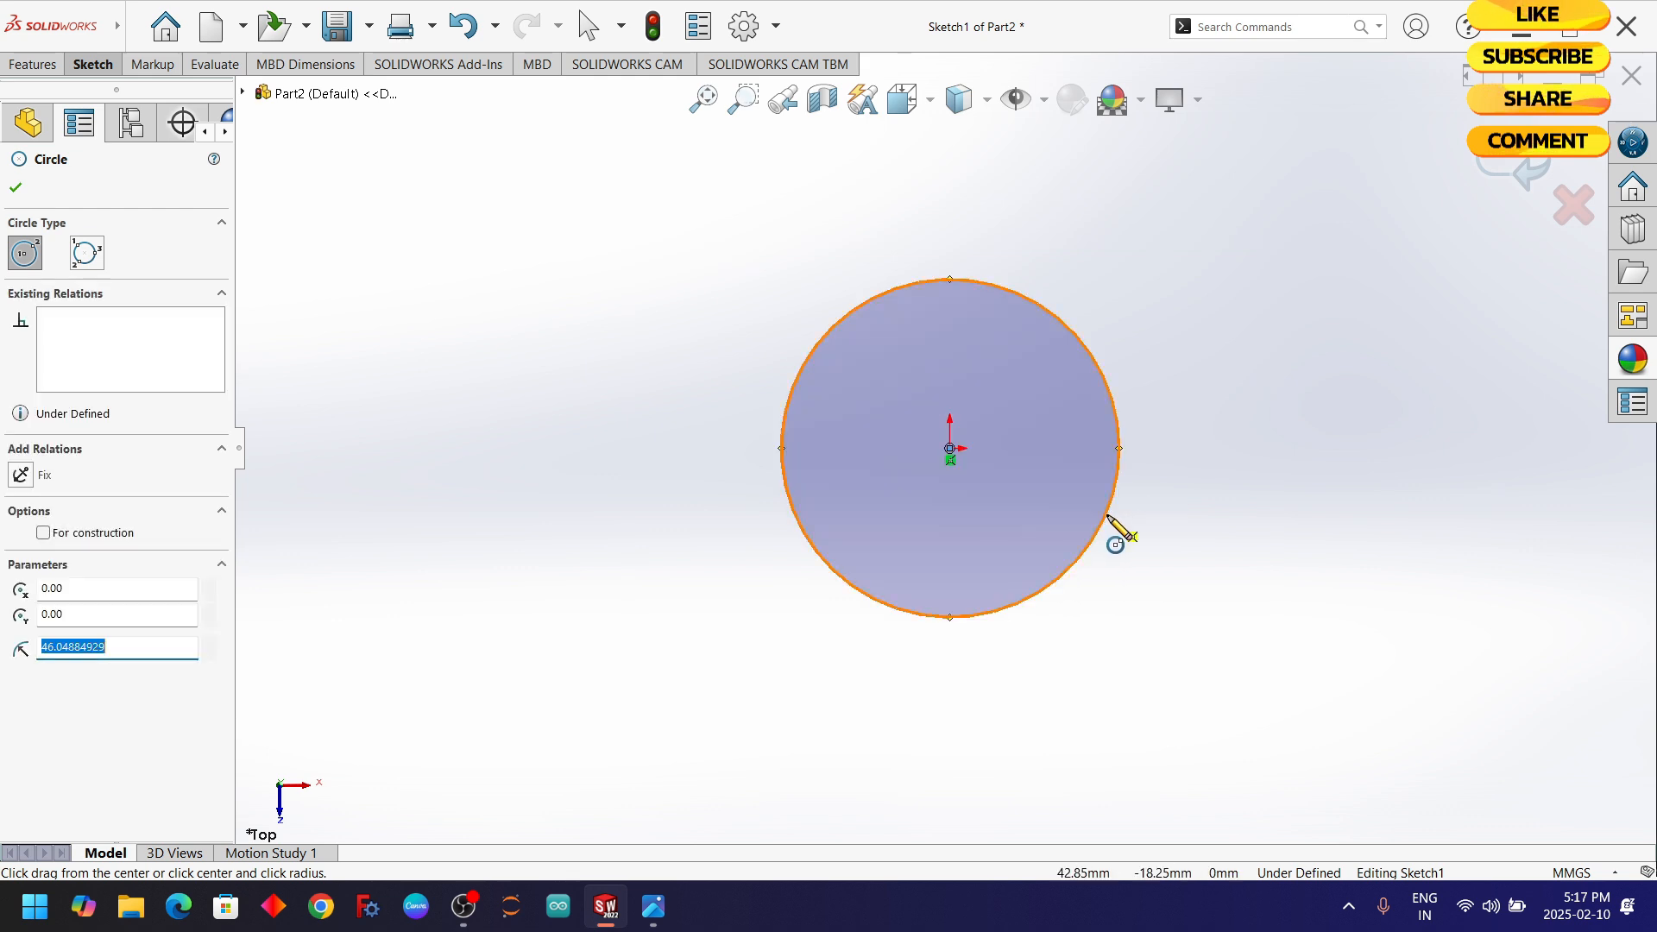
click(950, 448)
click(1185, 568)
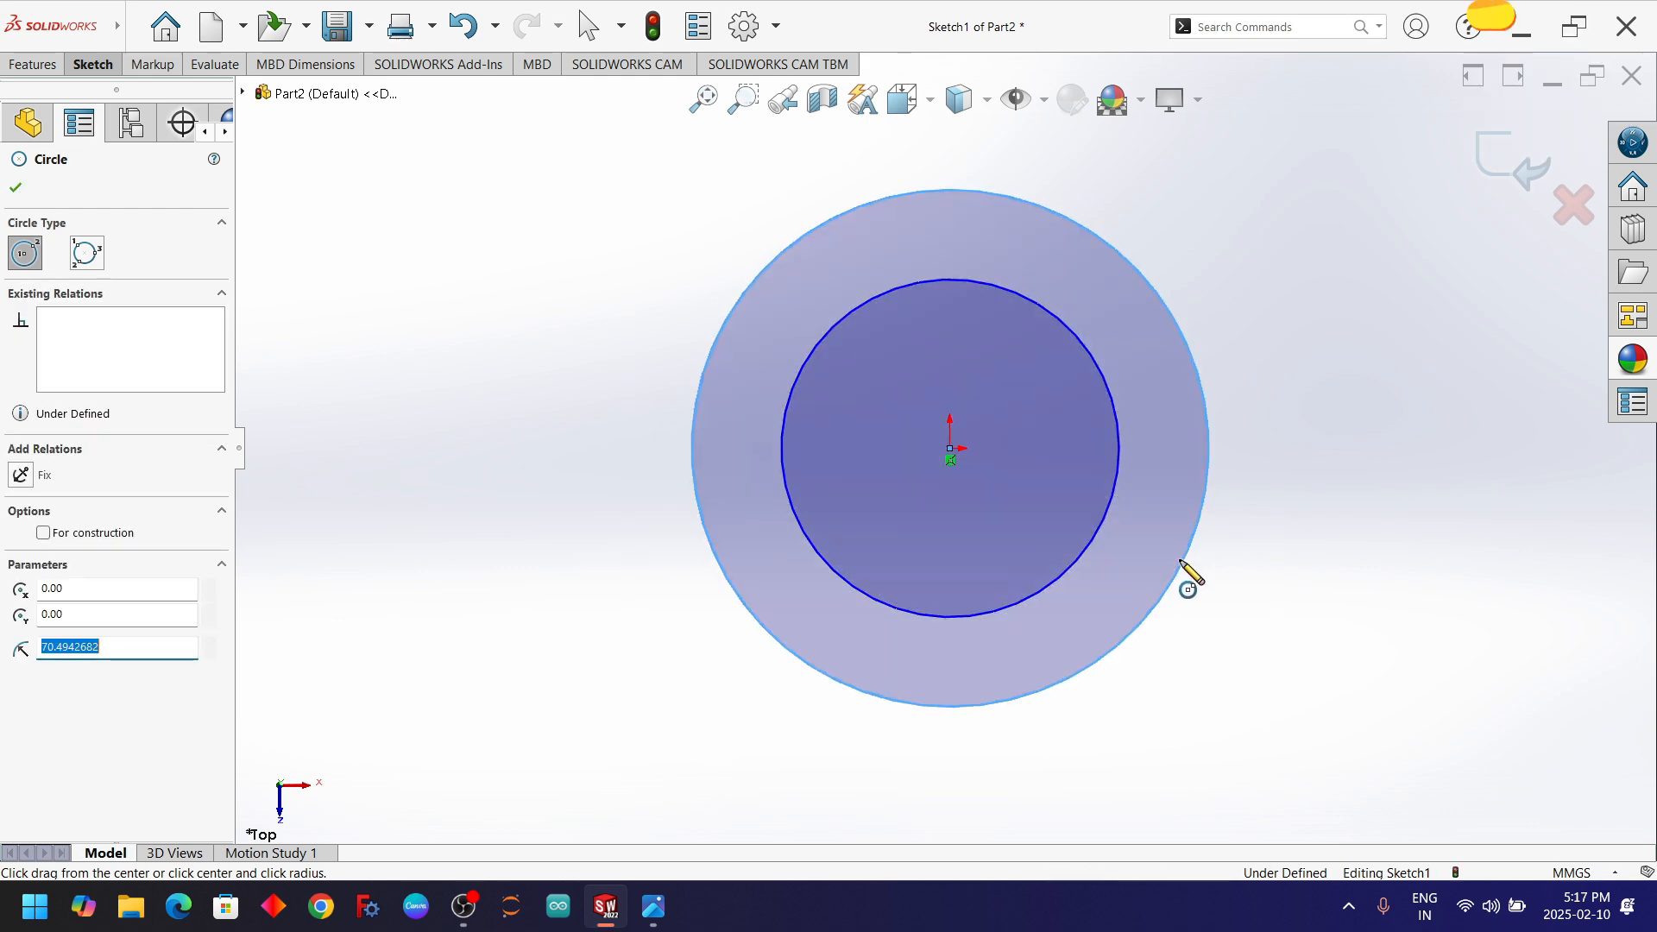
- Dimension the inner circle's diameter as 32 mm
click(84, 64)
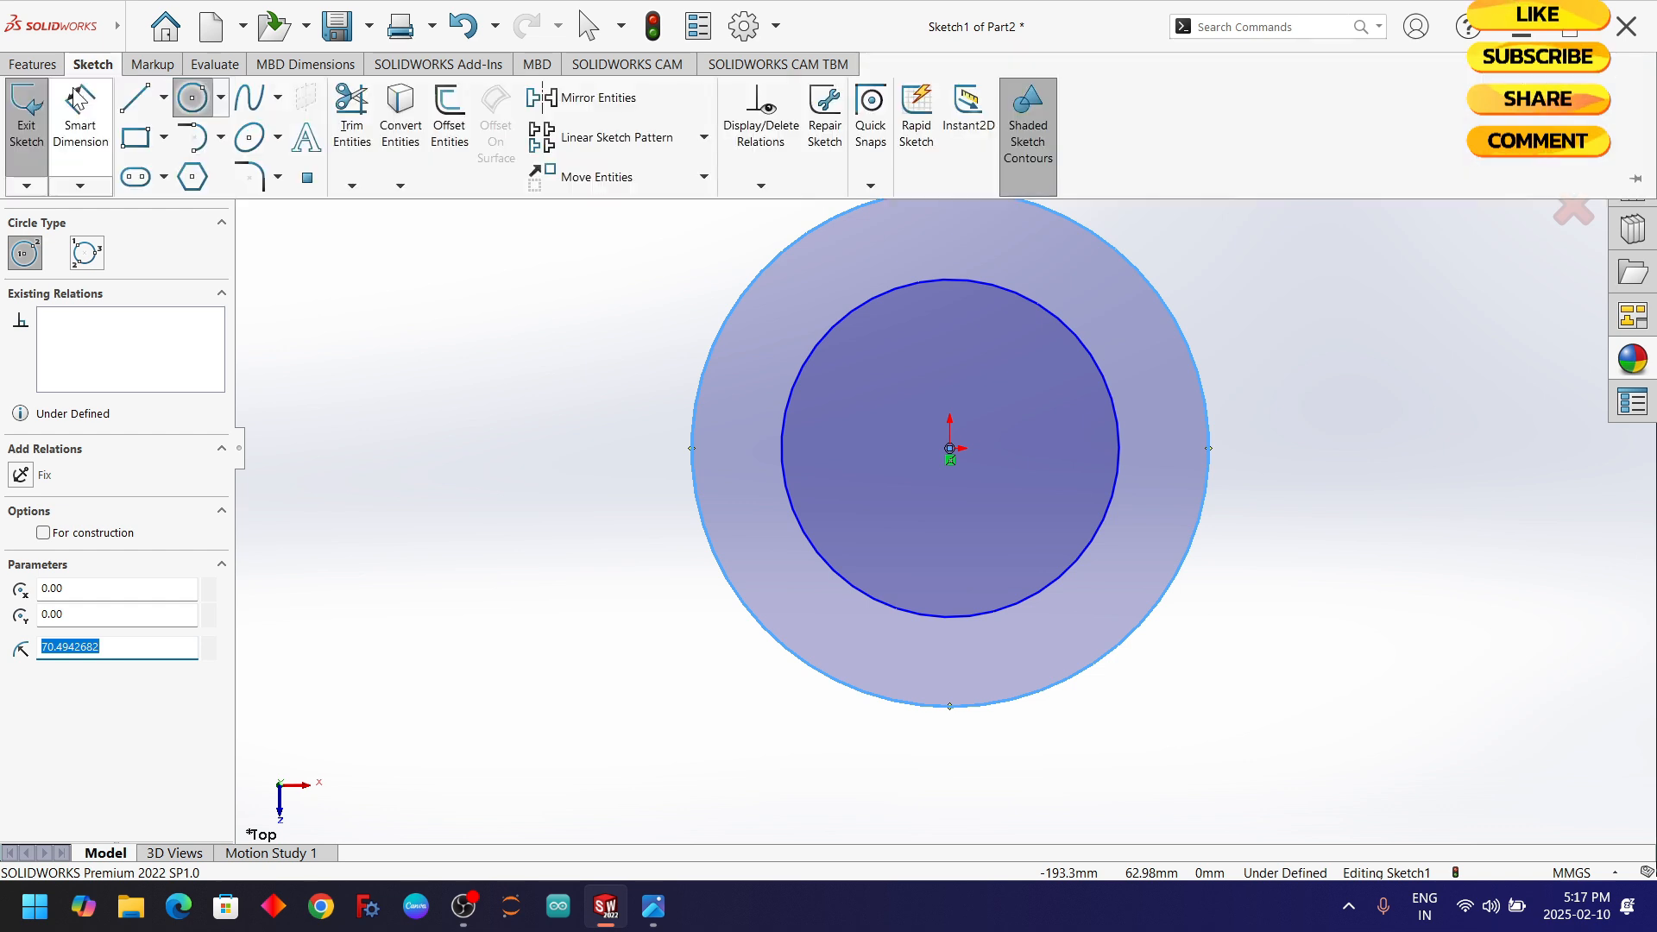
click(76, 110)
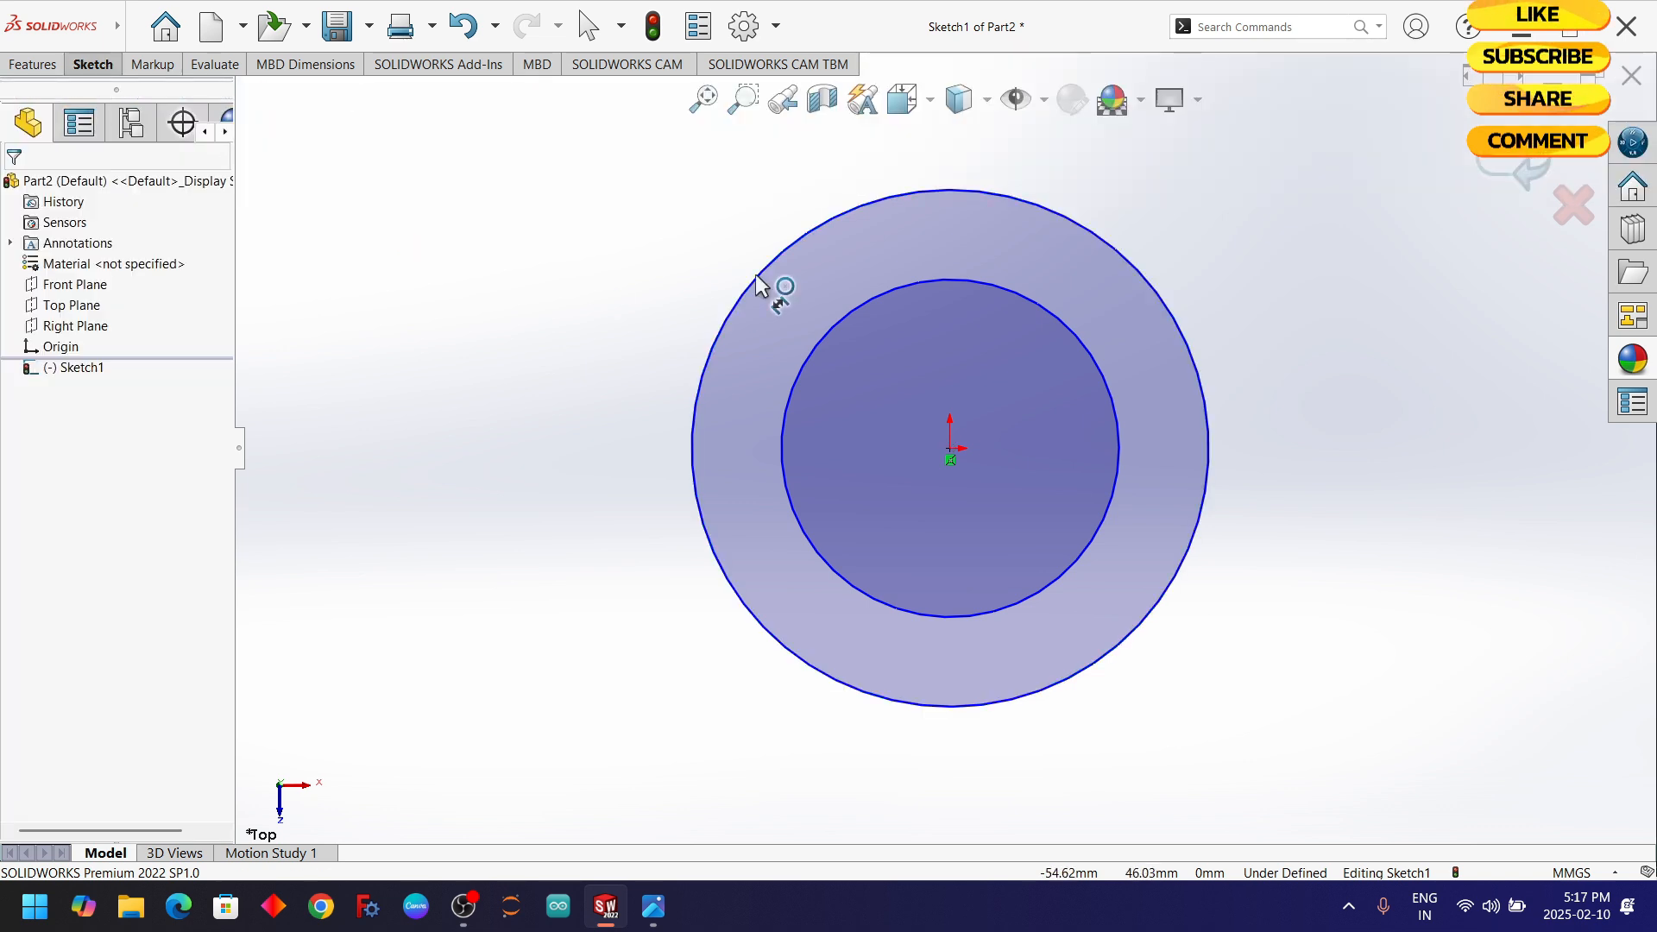
click(826, 334)
click(552, 338)
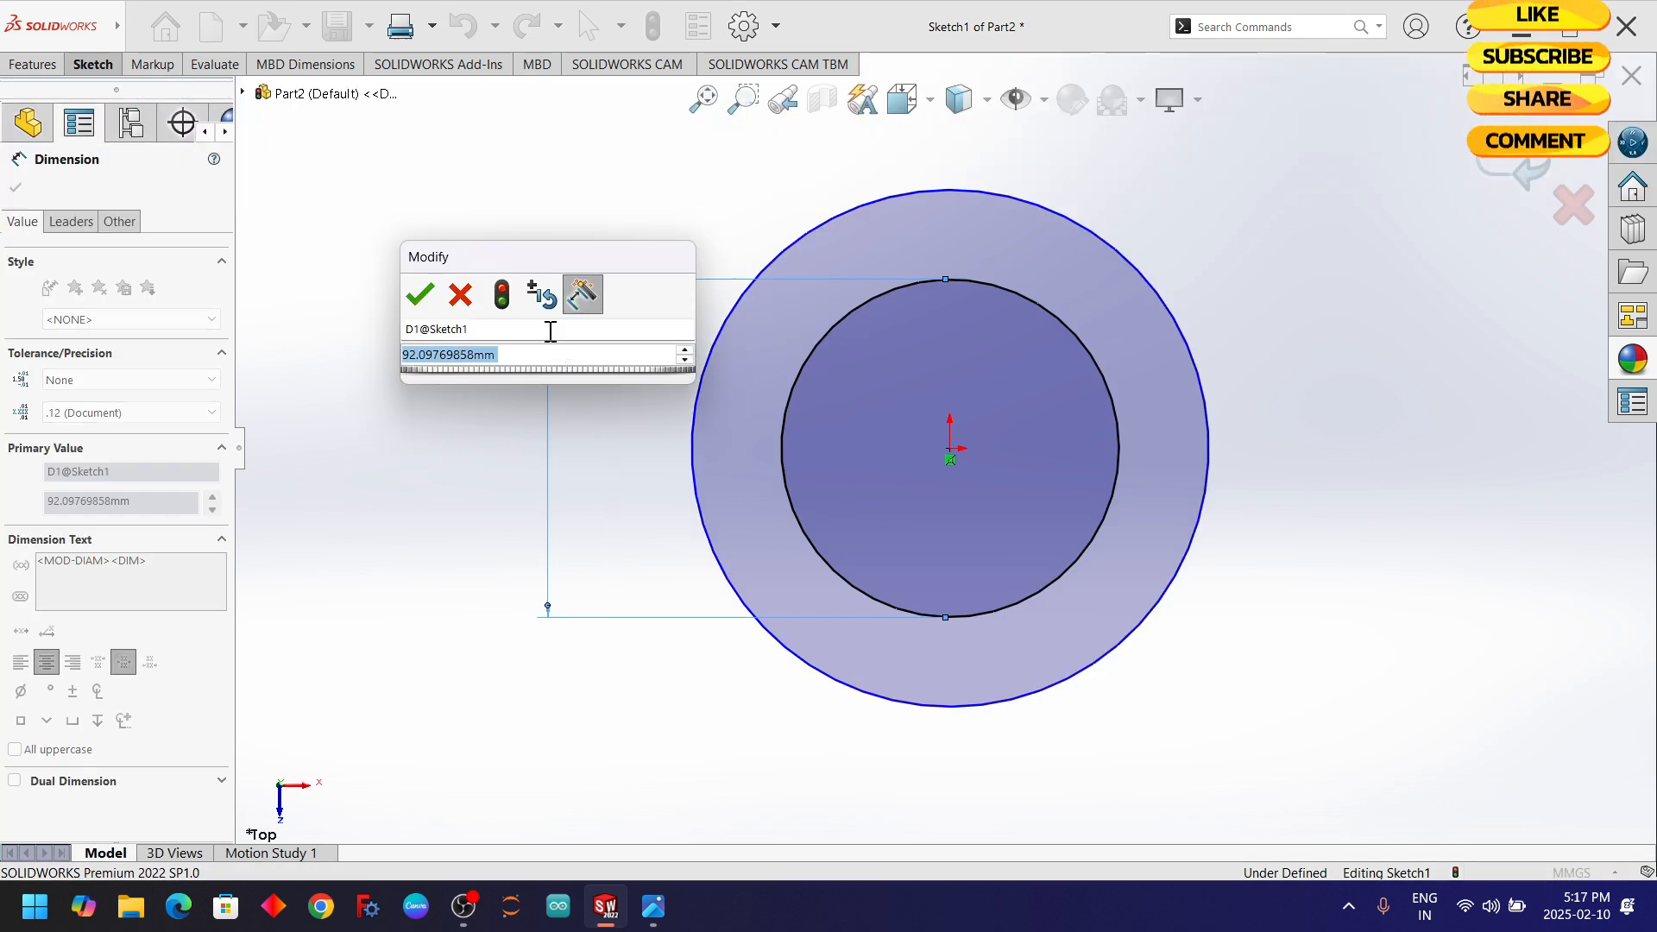
text(32)
key(Return)
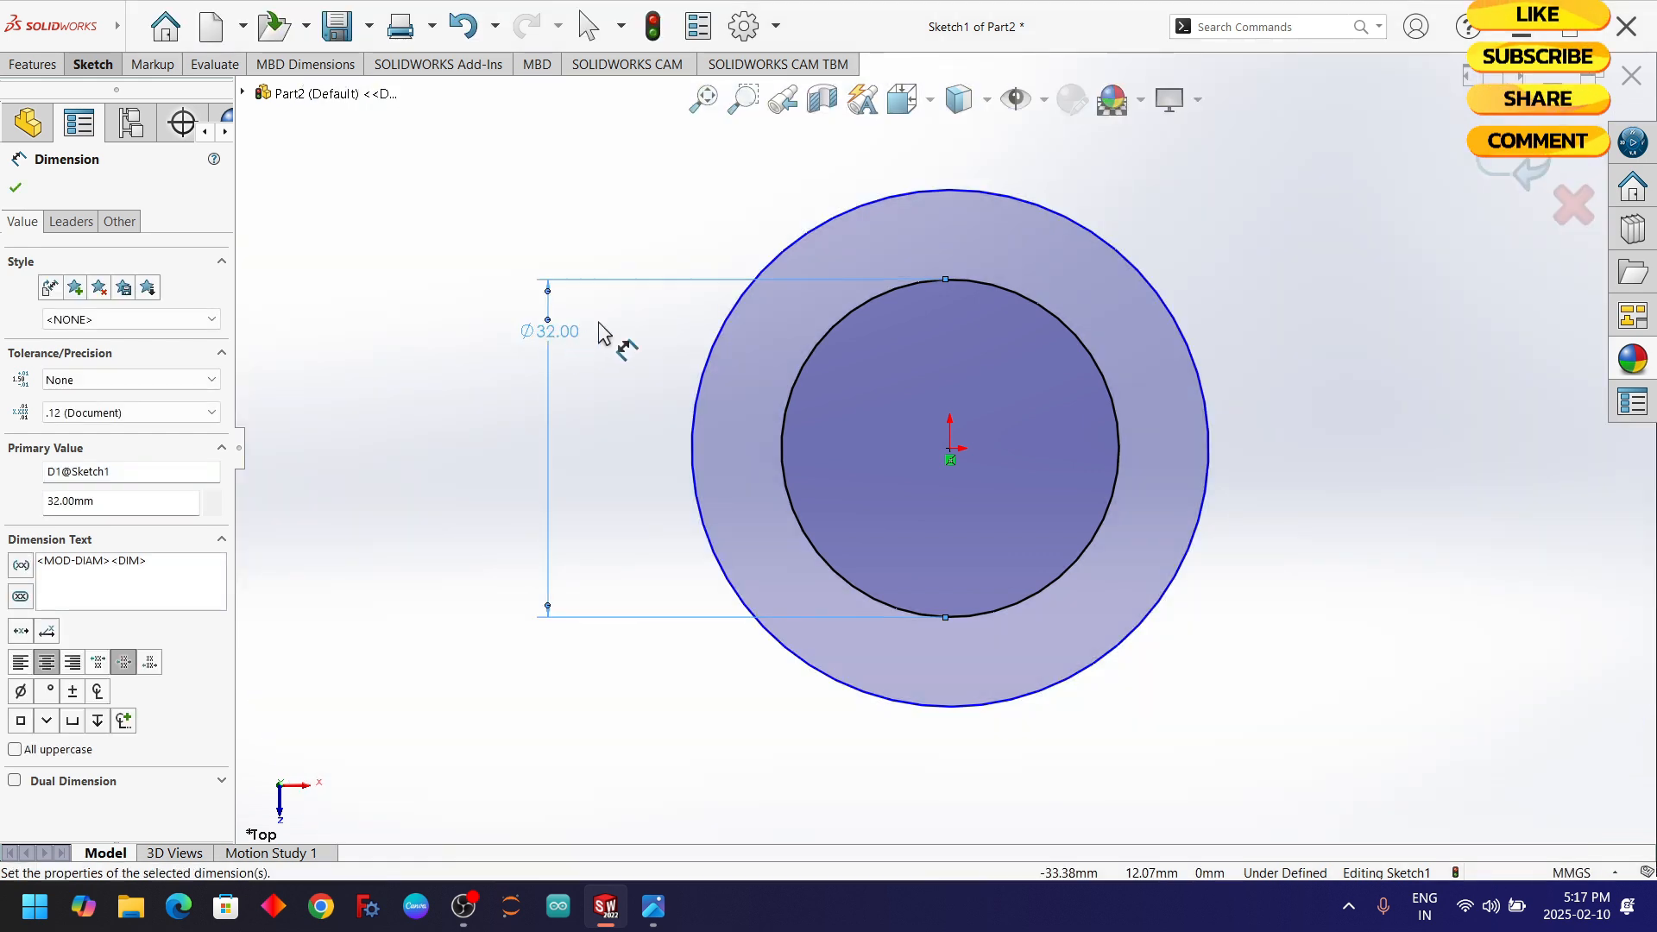
- Dimension the outer circle's diameter as 56 mm and finish dimensioning
click(704, 371)
click(618, 327)
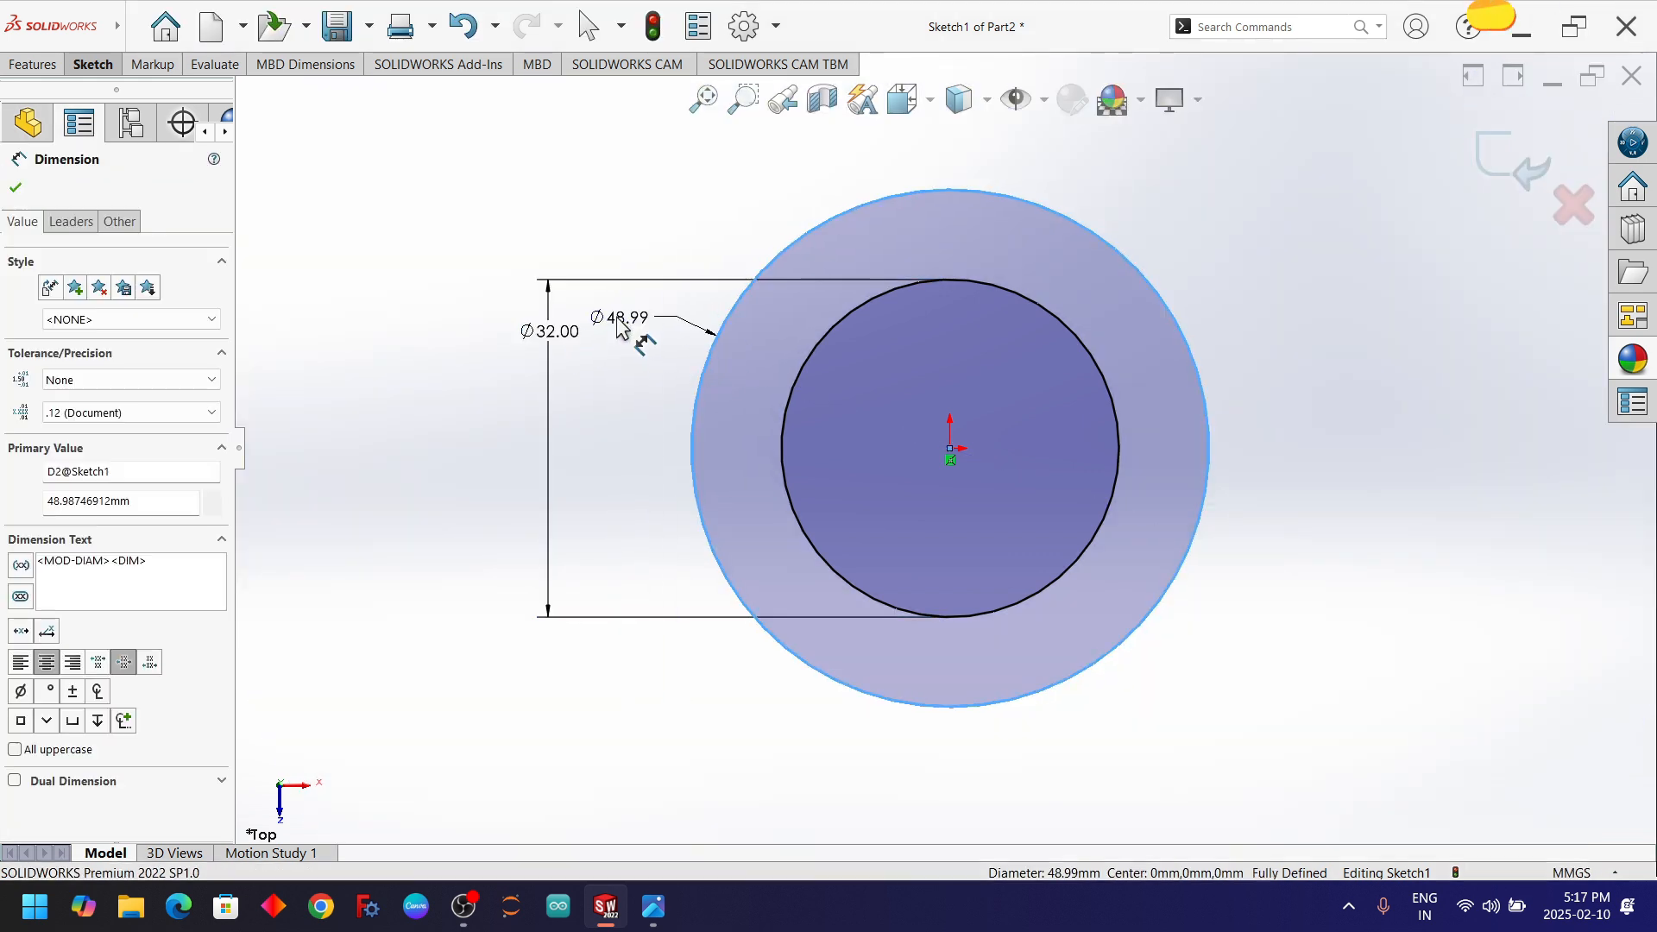
click(618, 321)
text(56)
key(Return)
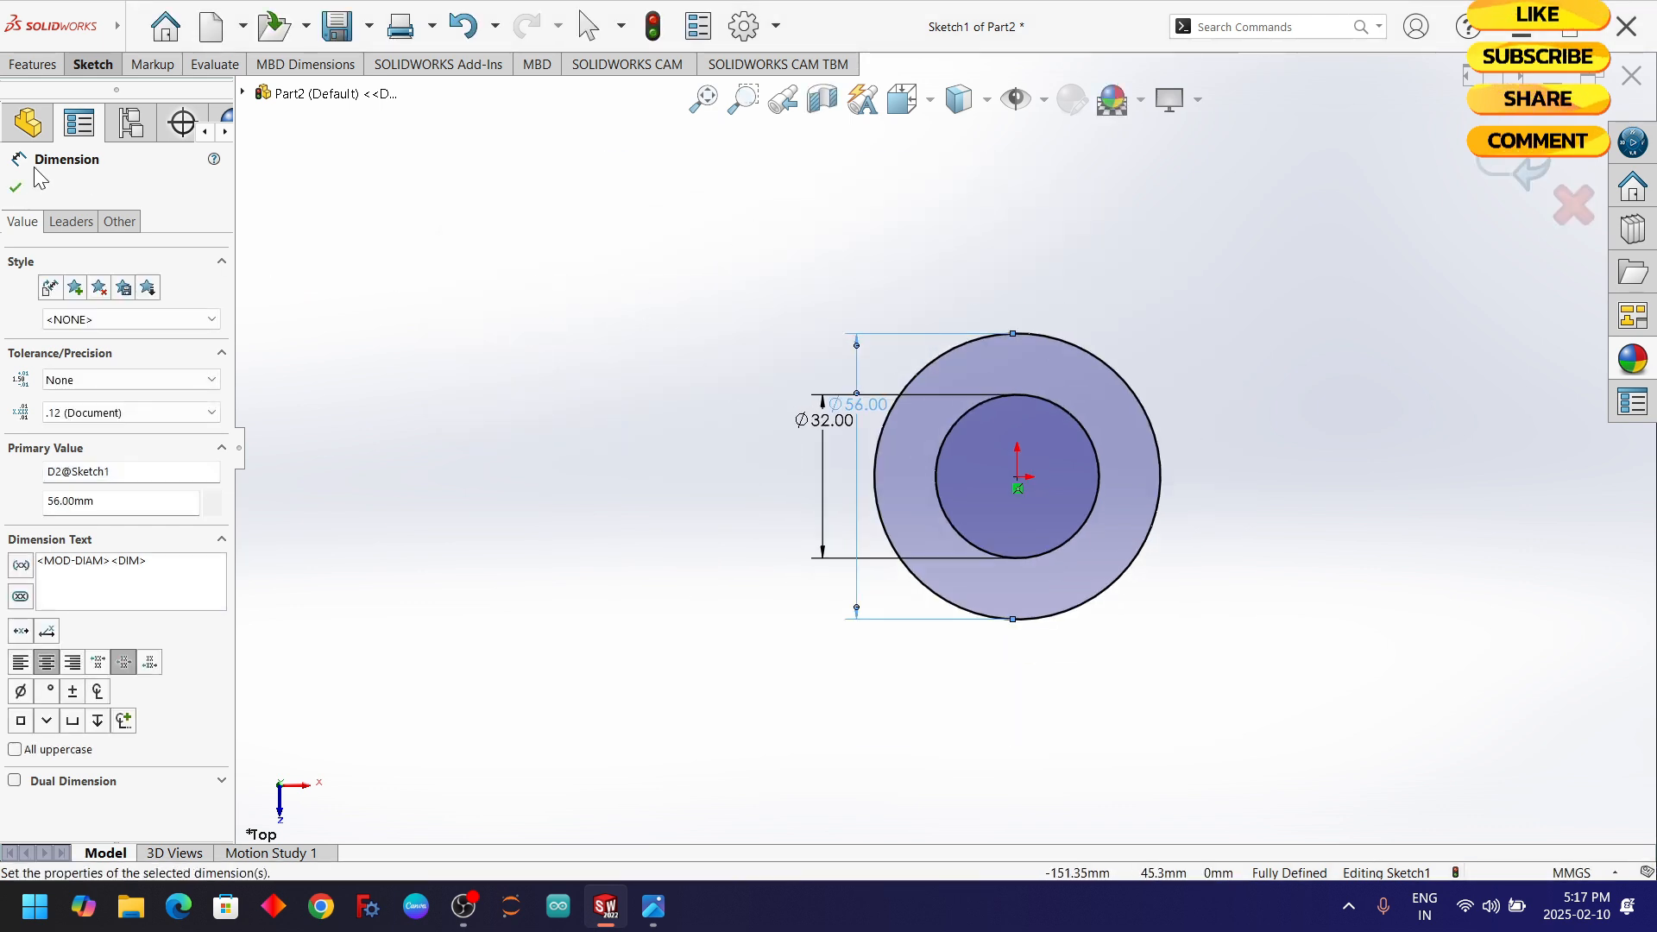
click(15, 187)
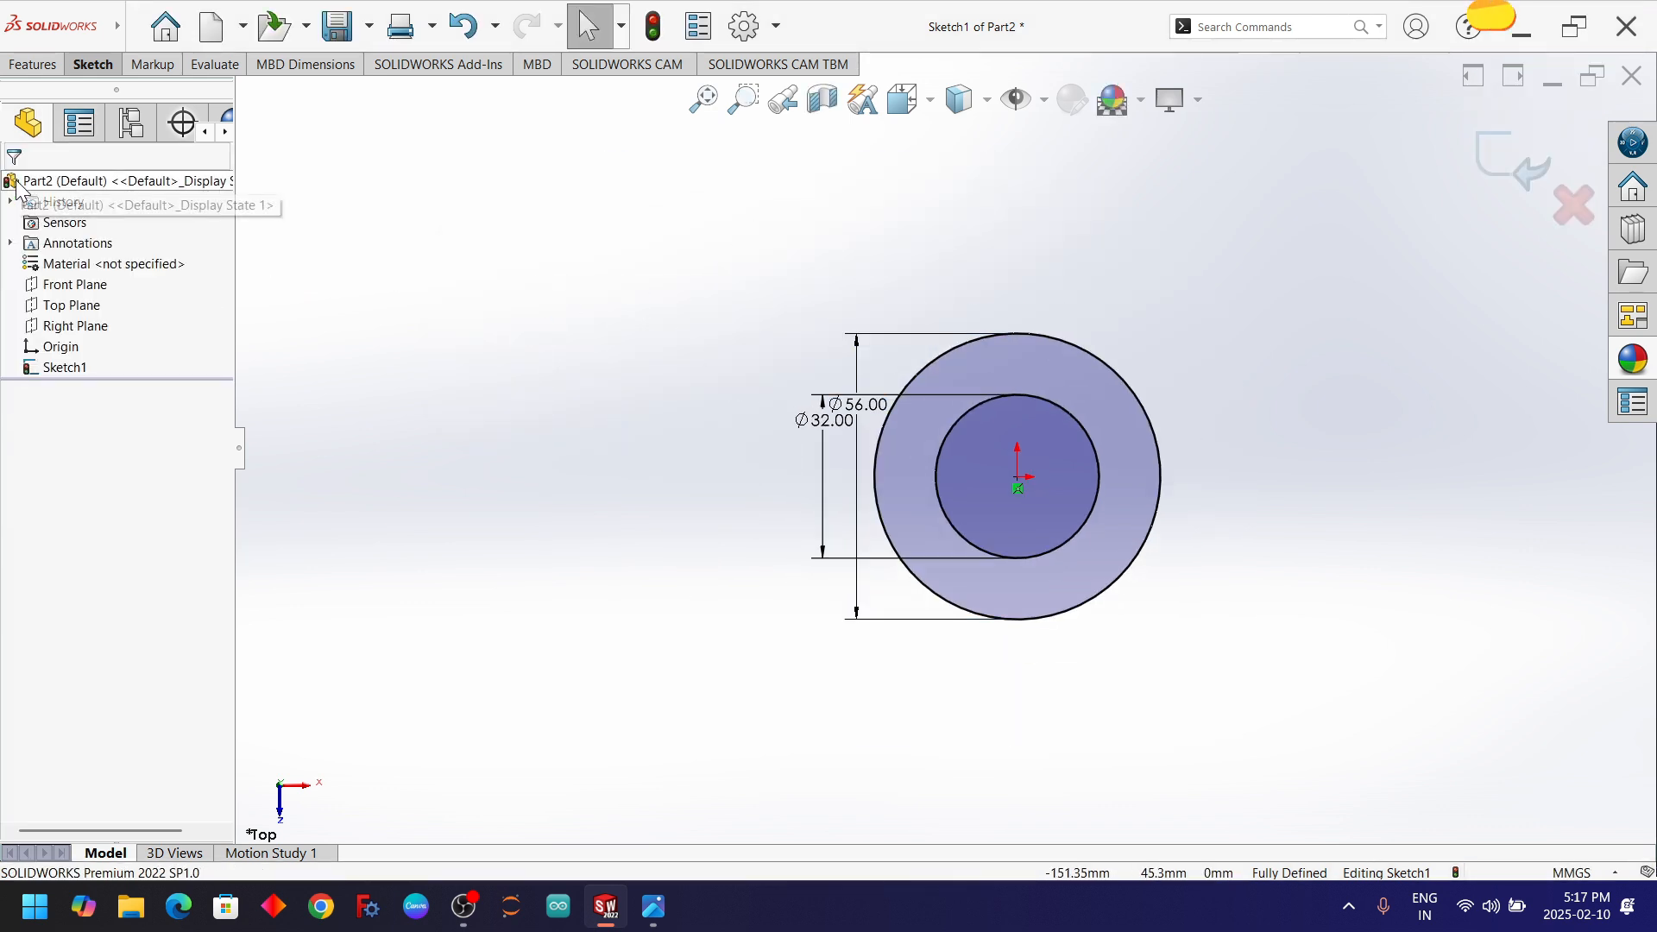
- Extrude the ring profile as a blind boss with a depth of 56 mm
click(33, 65)
click(35, 112)
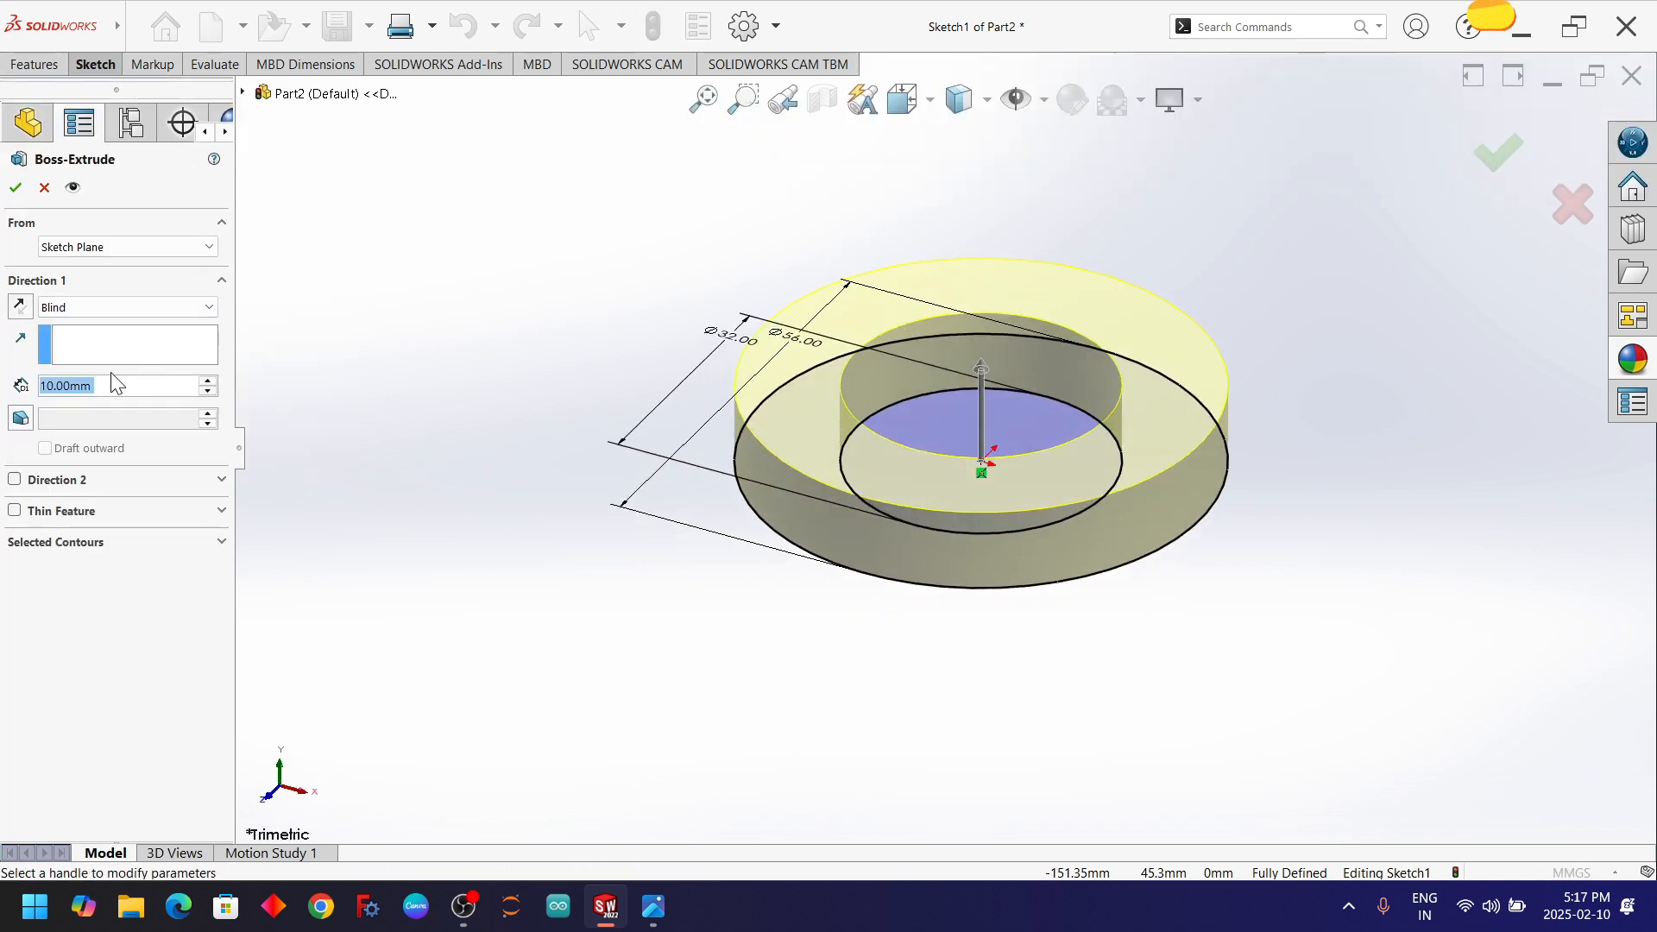
text(56)
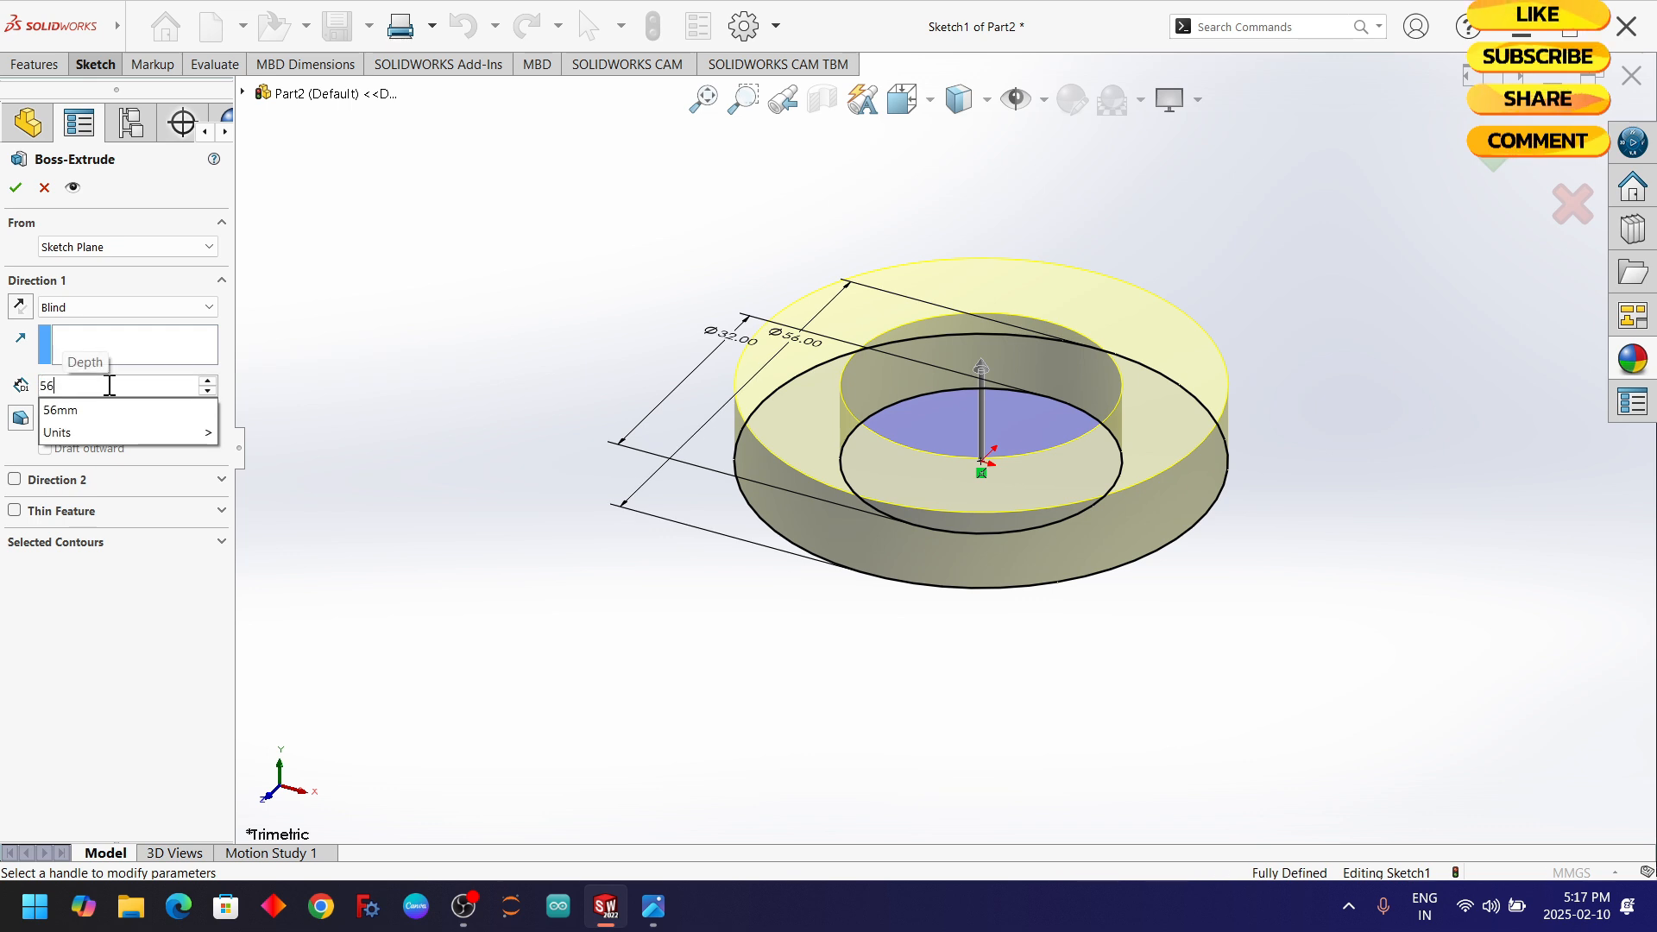
key(Return)
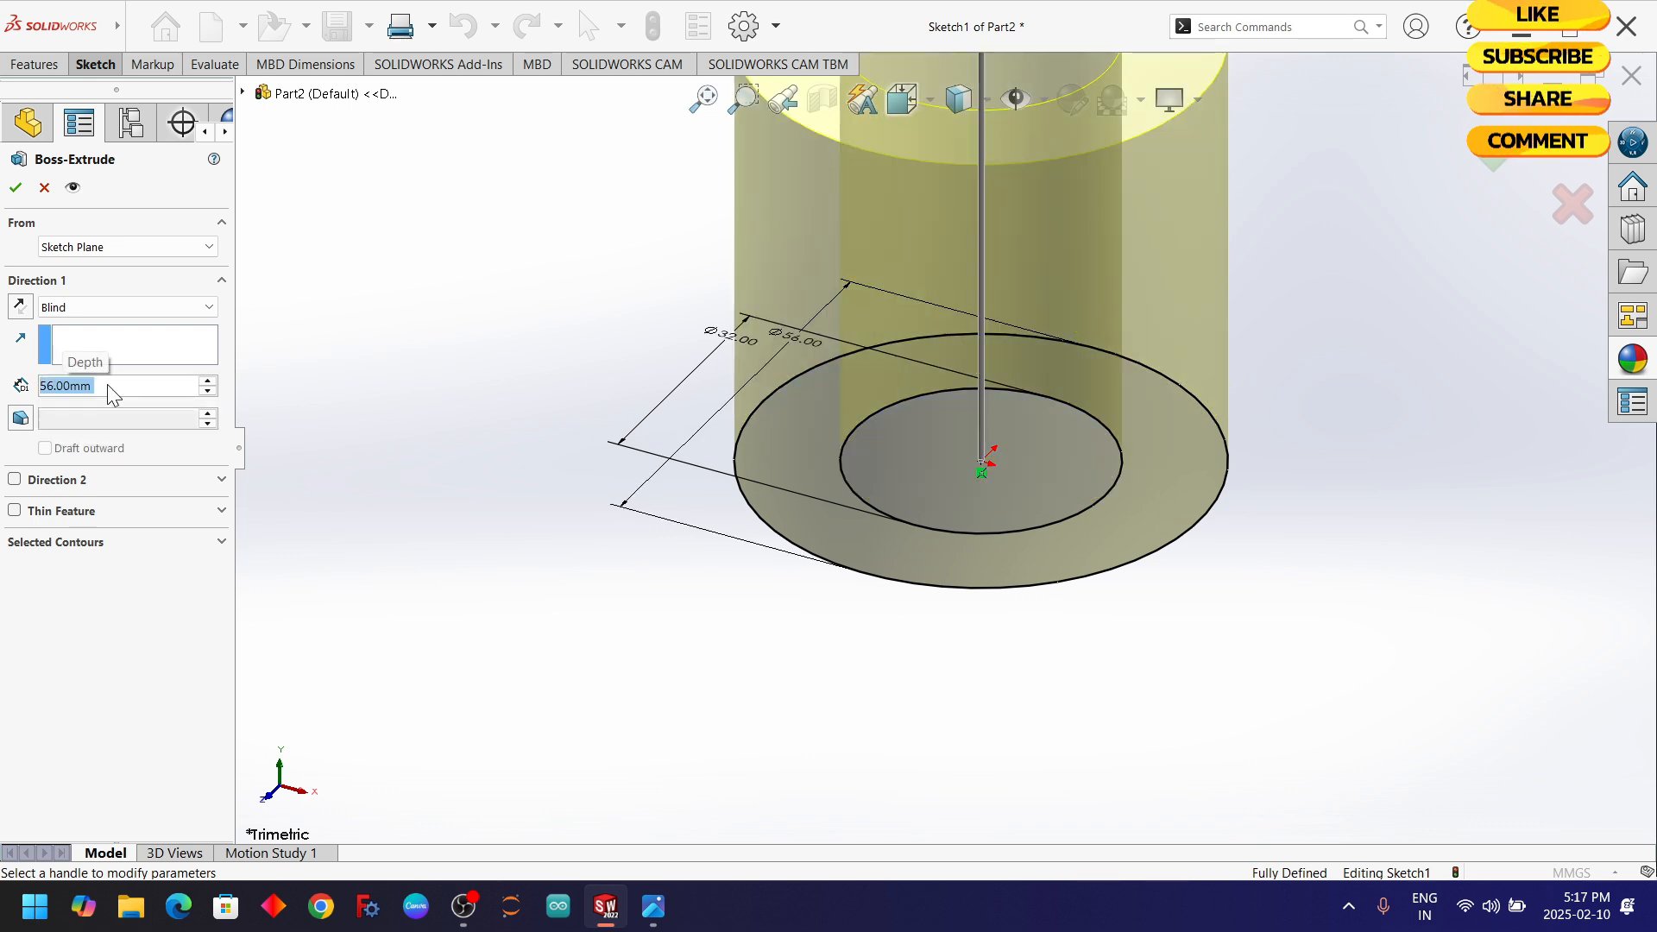
click(12, 189)
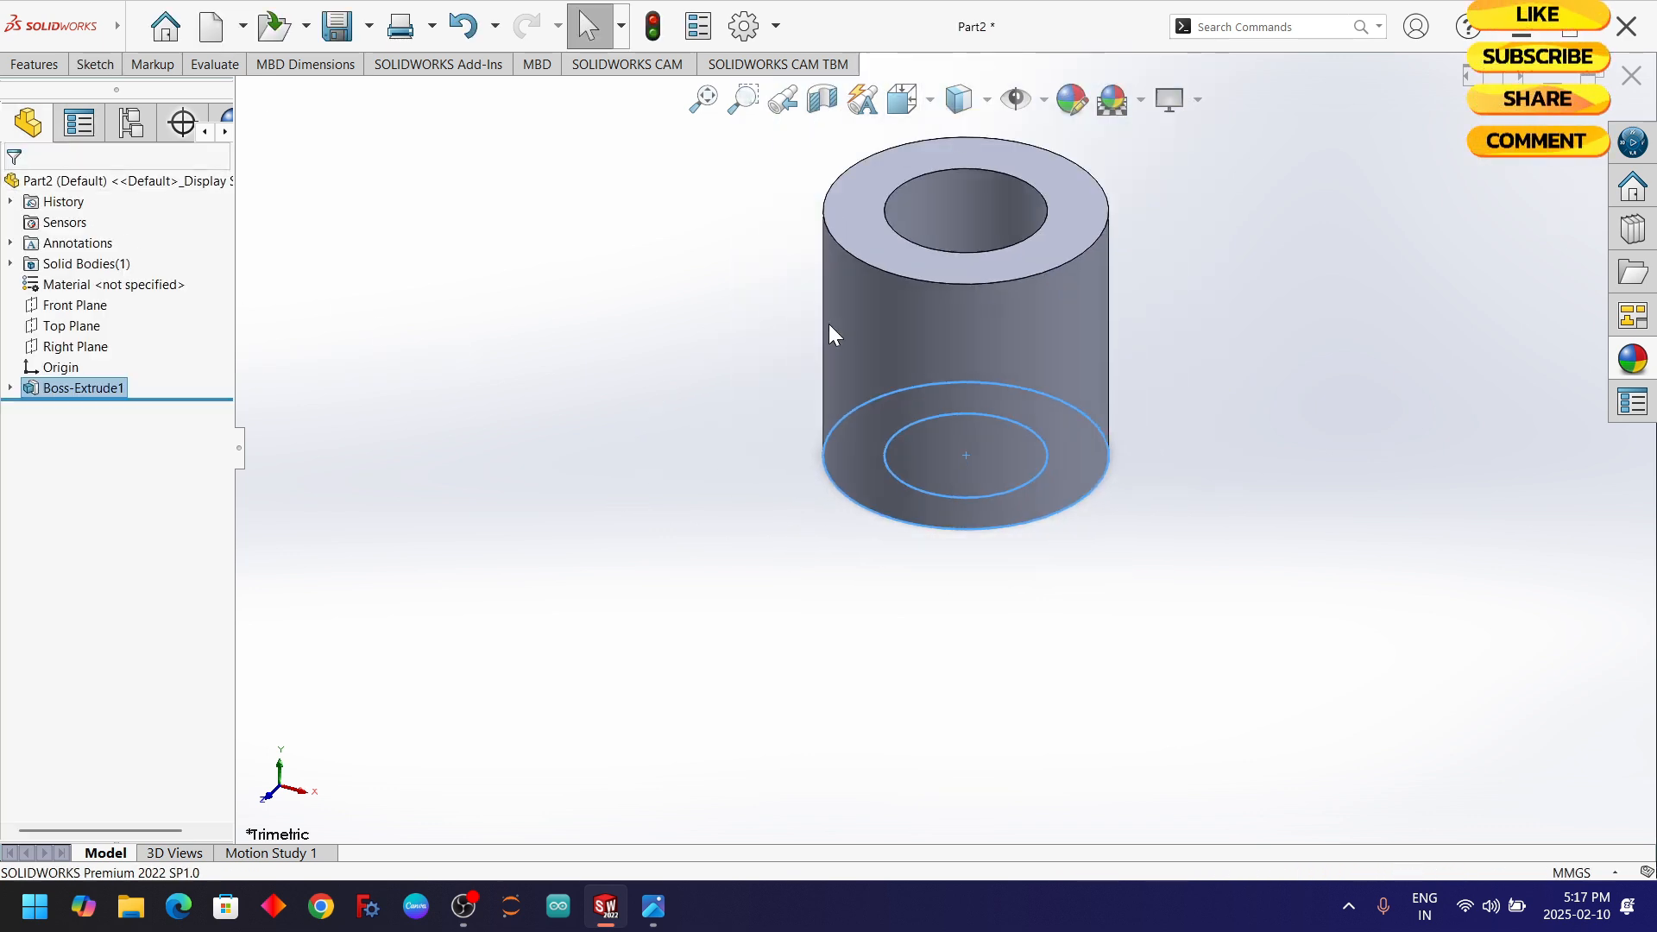
- Check the slot in the reference drawing and sketch a center rectangle about 6.7 by 38 mm across the ring wall on the cylinder's top face
scroll(833, 332, down, 1)
key(alt+Tab)
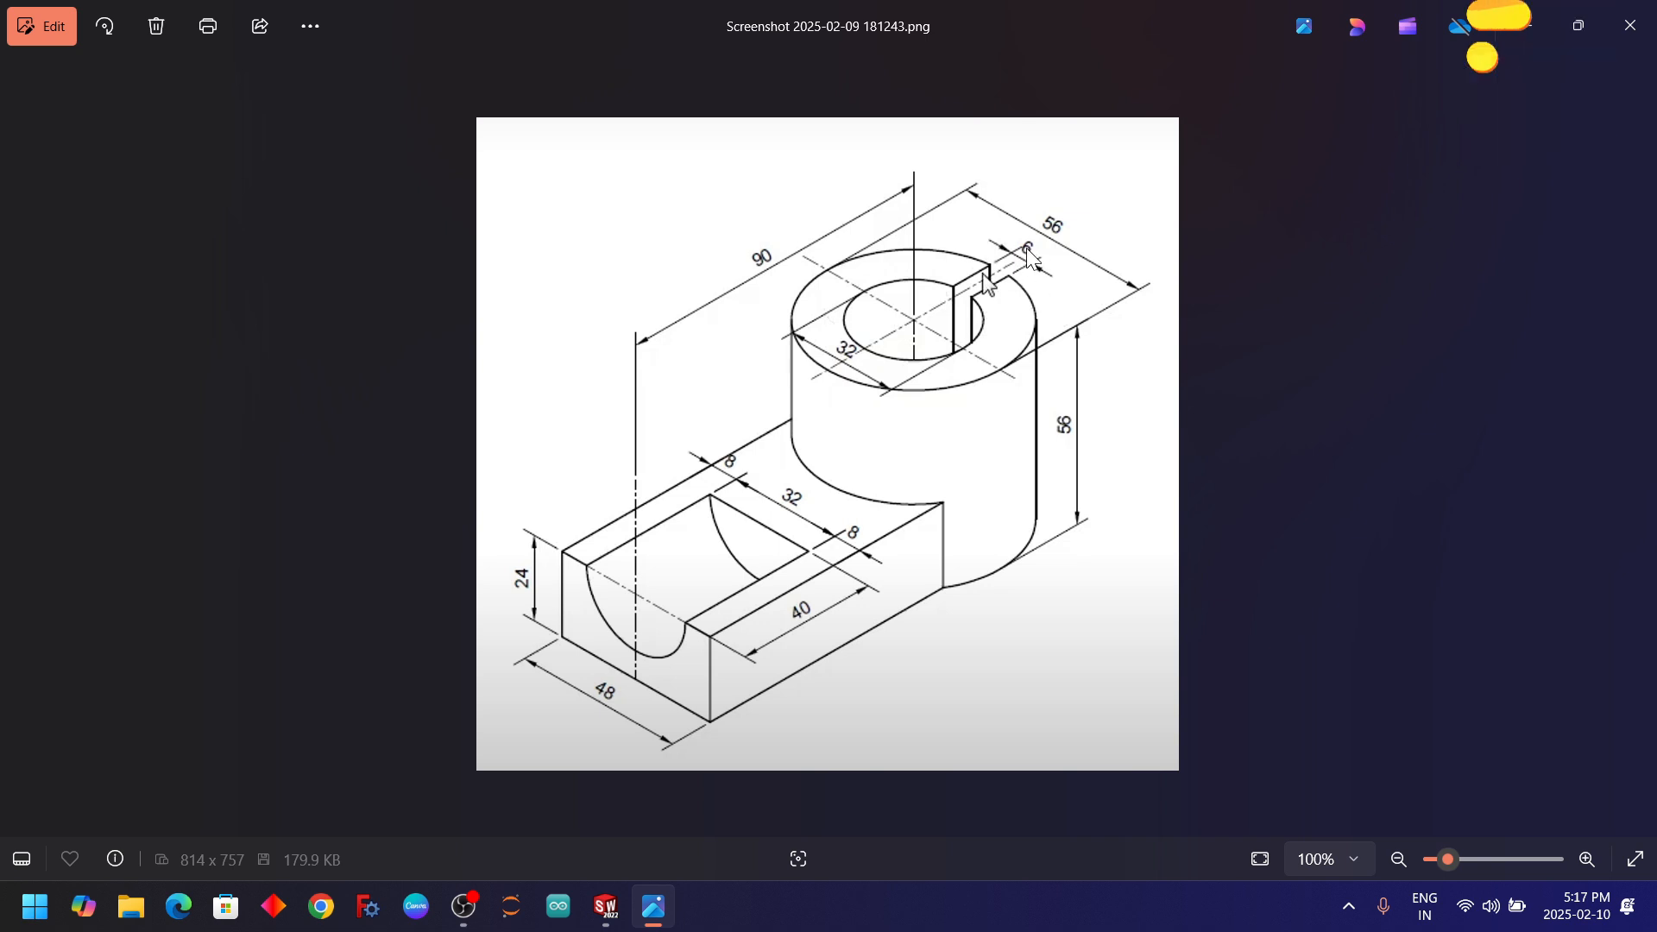
key(alt+Tab)
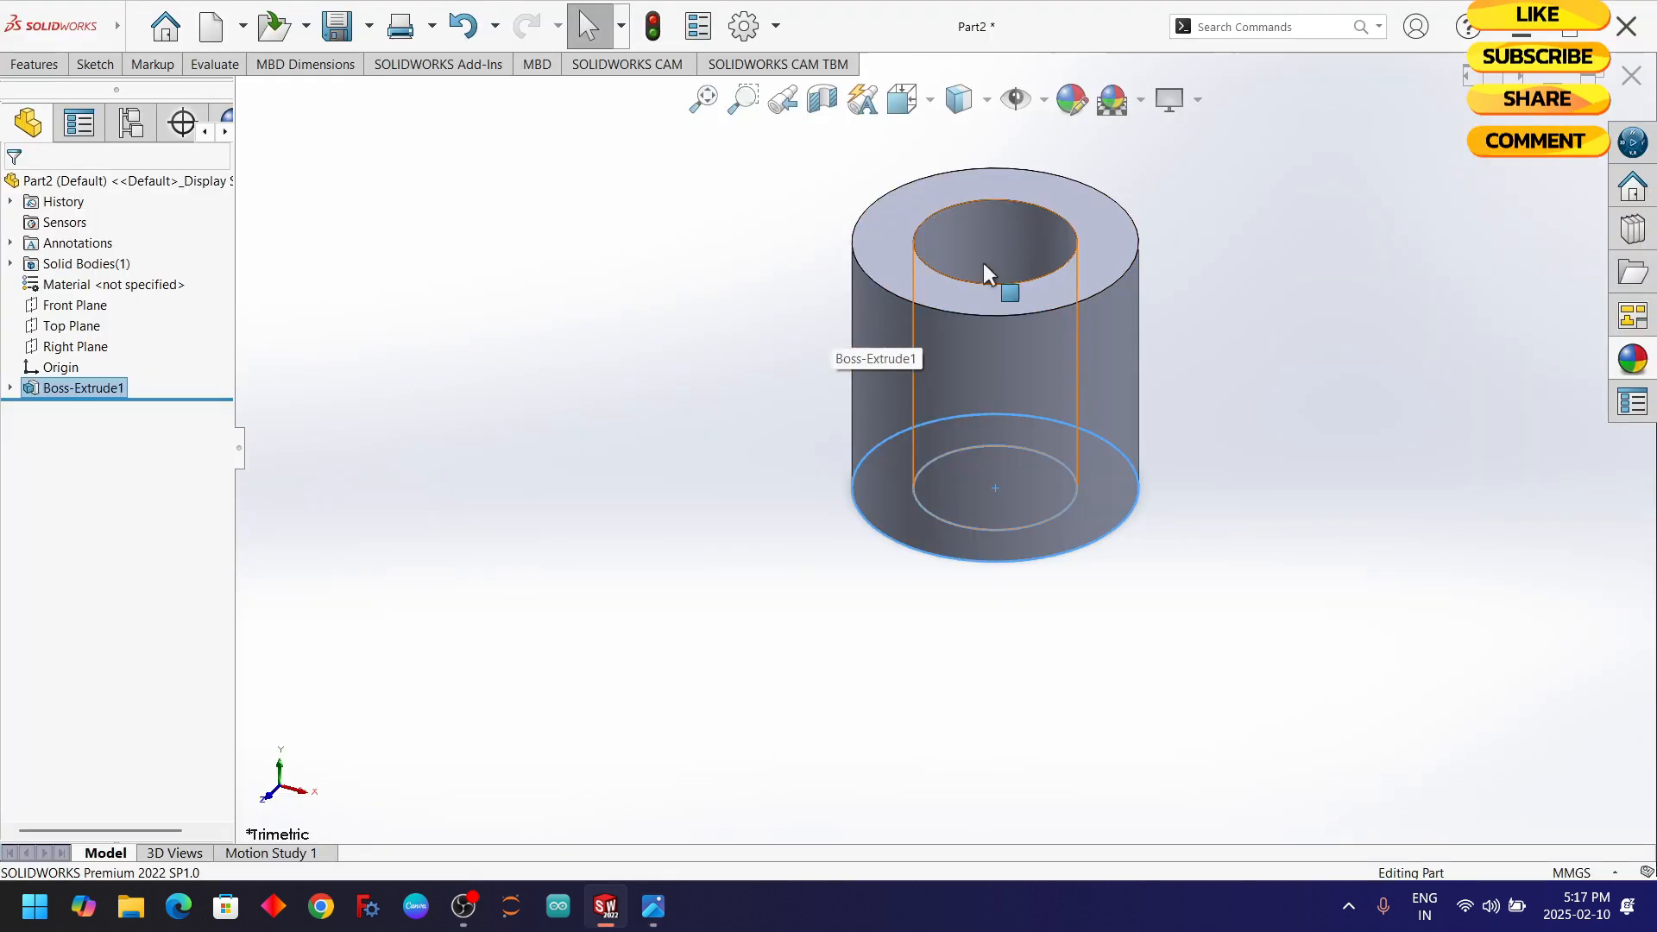
click(1066, 204)
click(1134, 154)
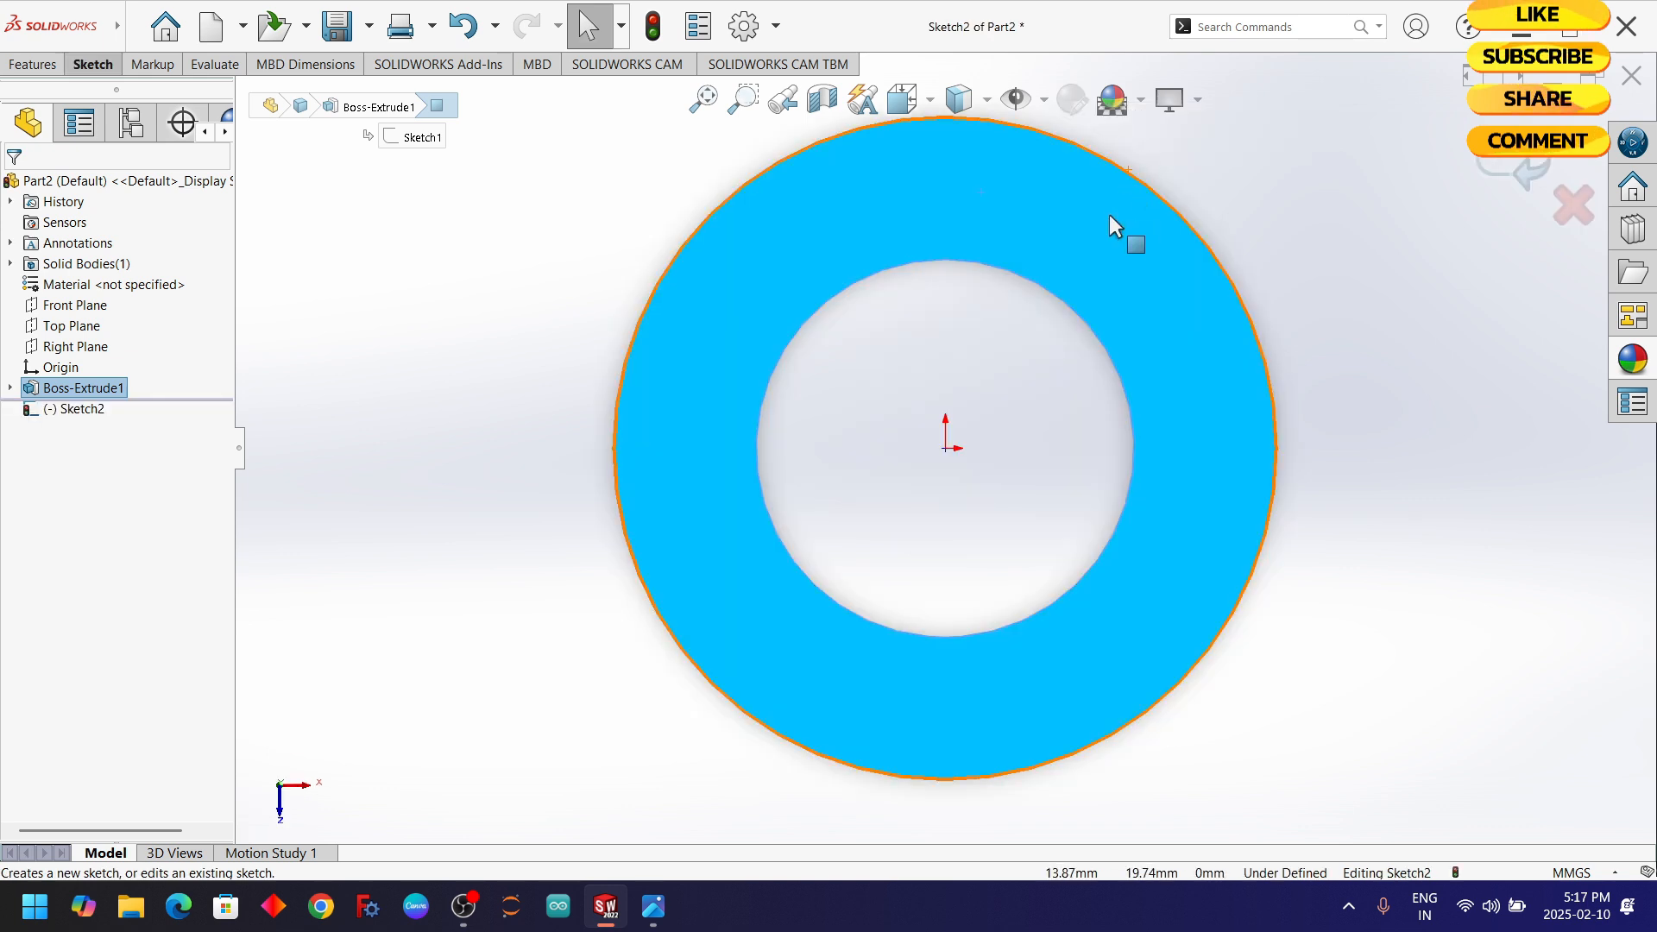
click(90, 65)
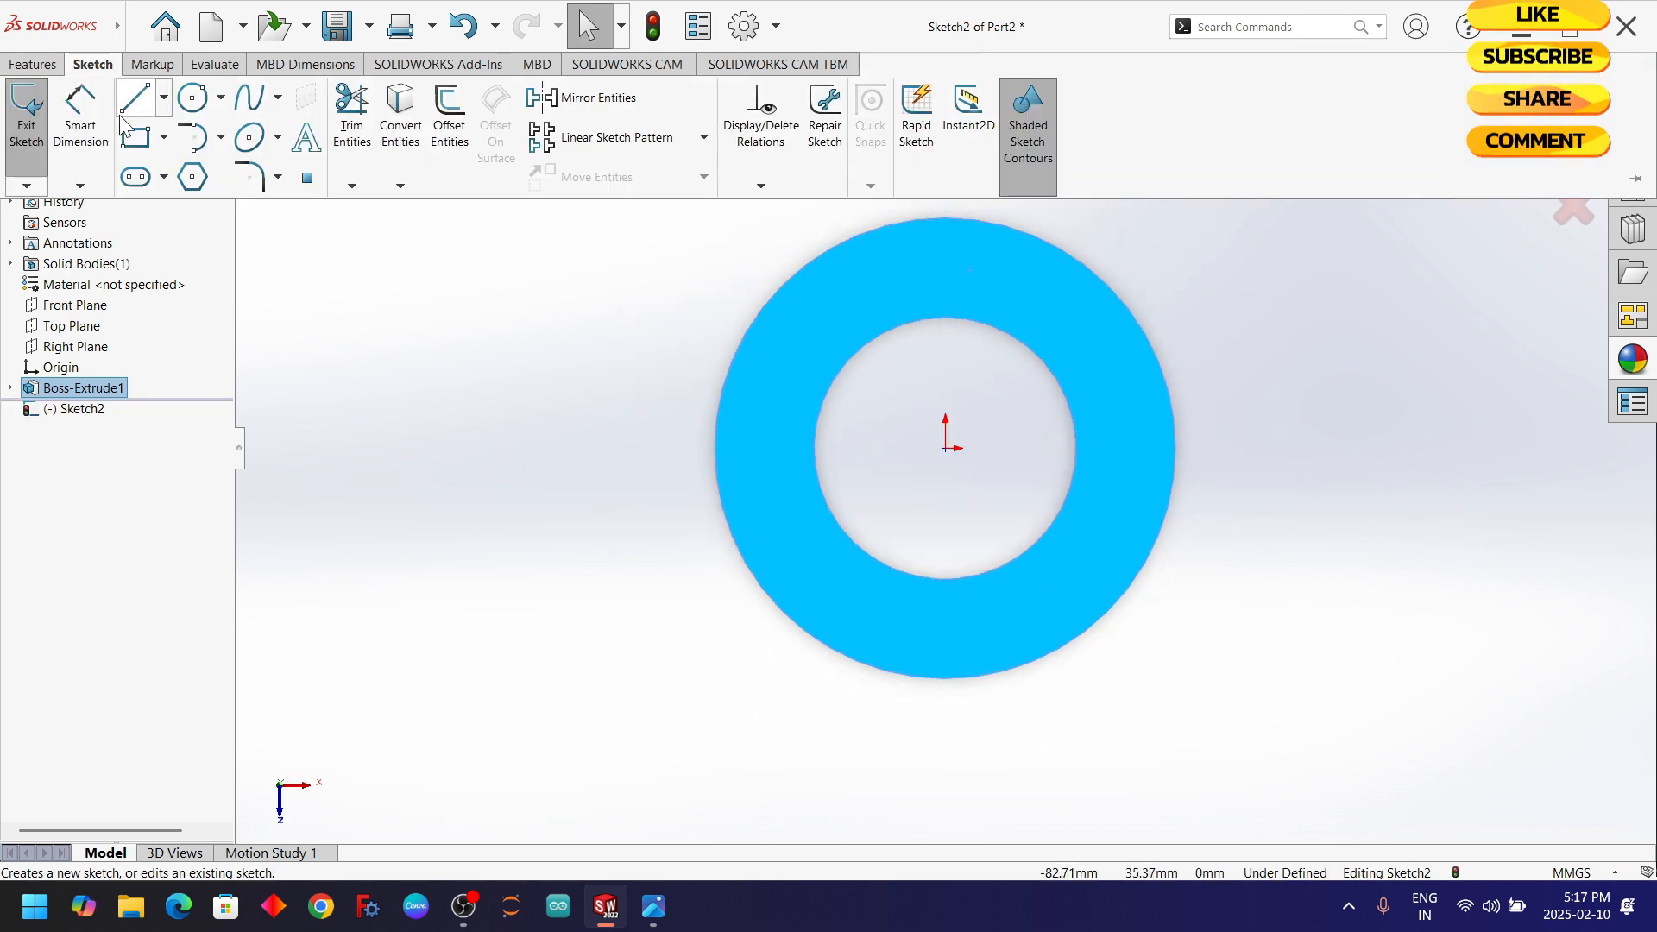
click(163, 137)
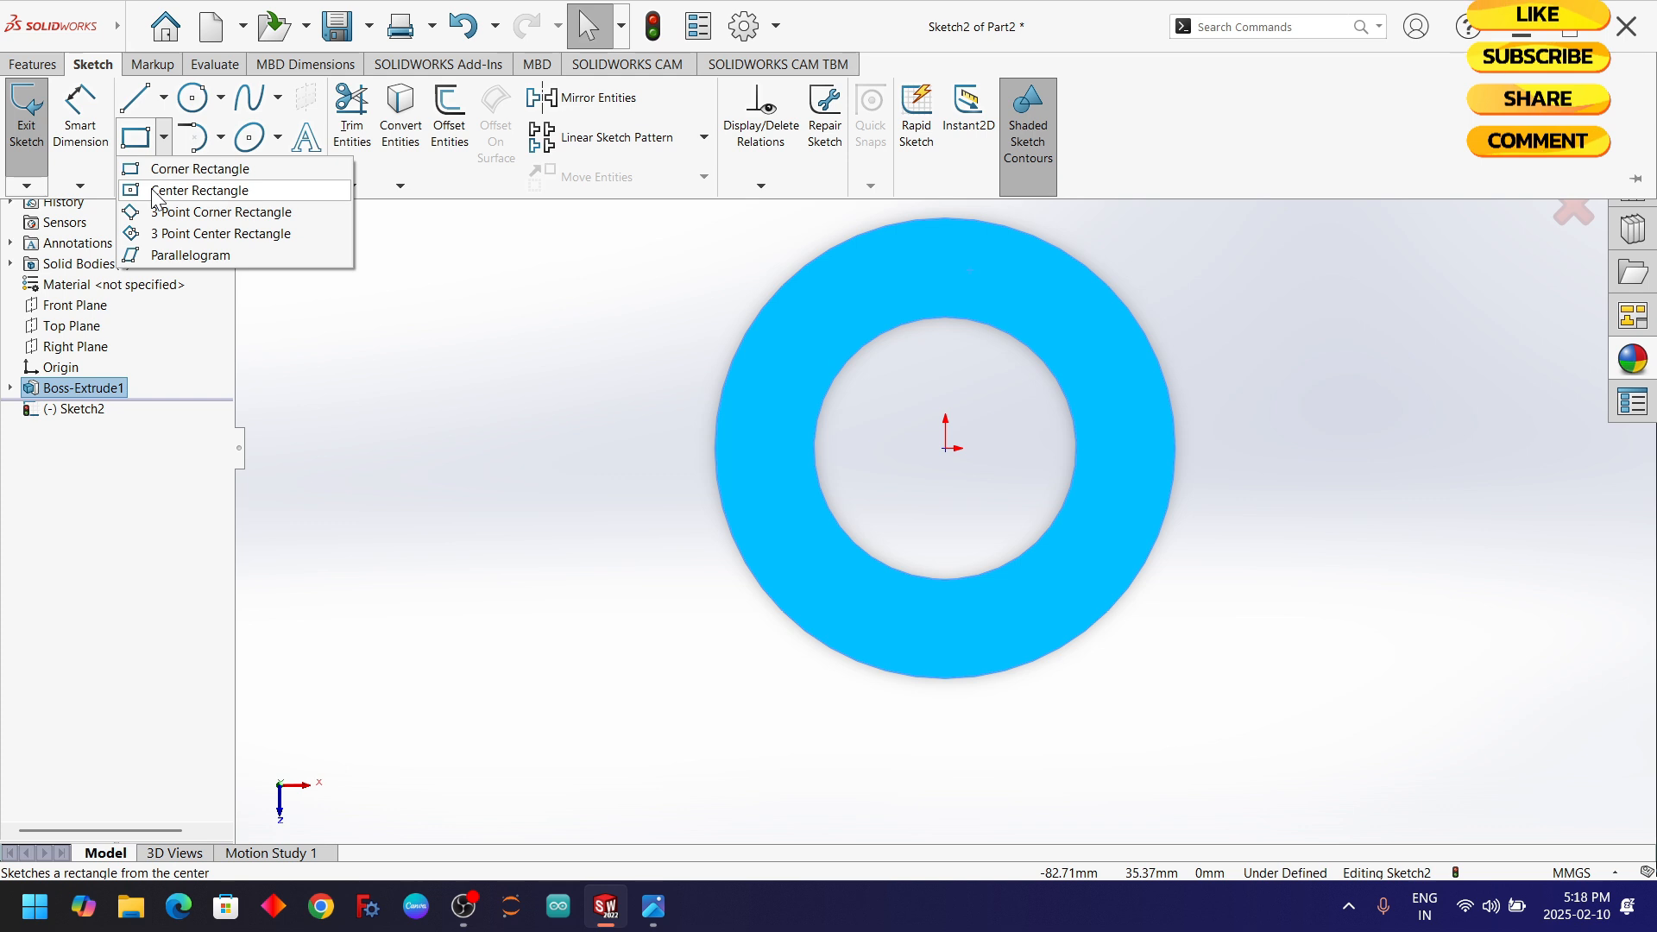
click(153, 192)
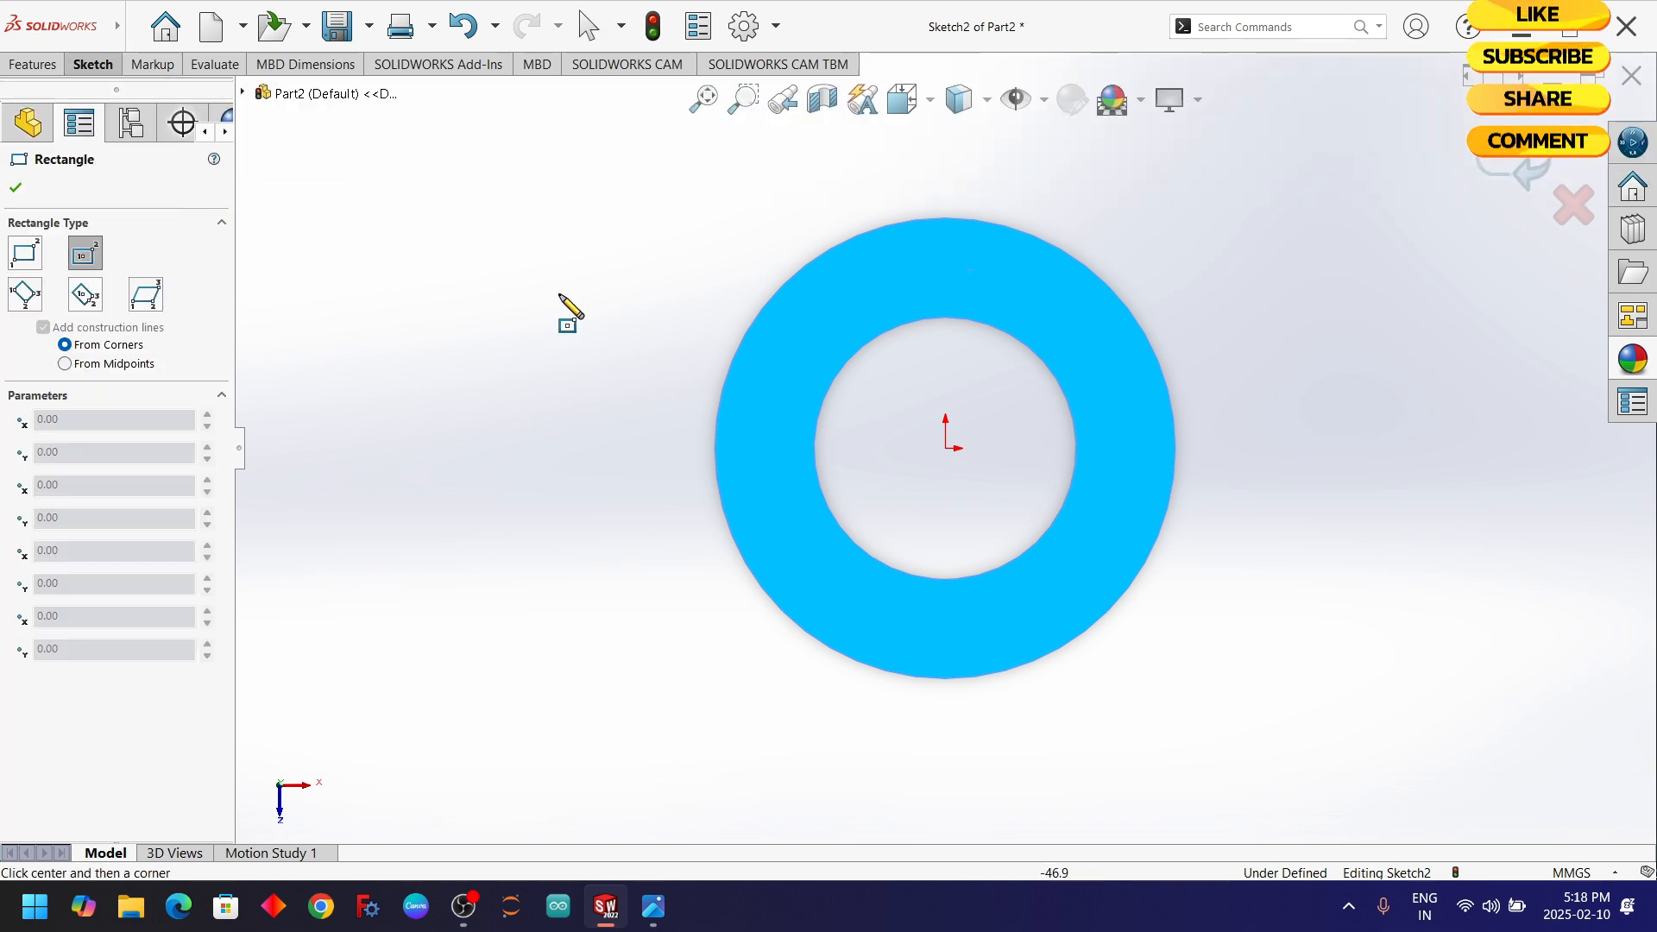
click(947, 442)
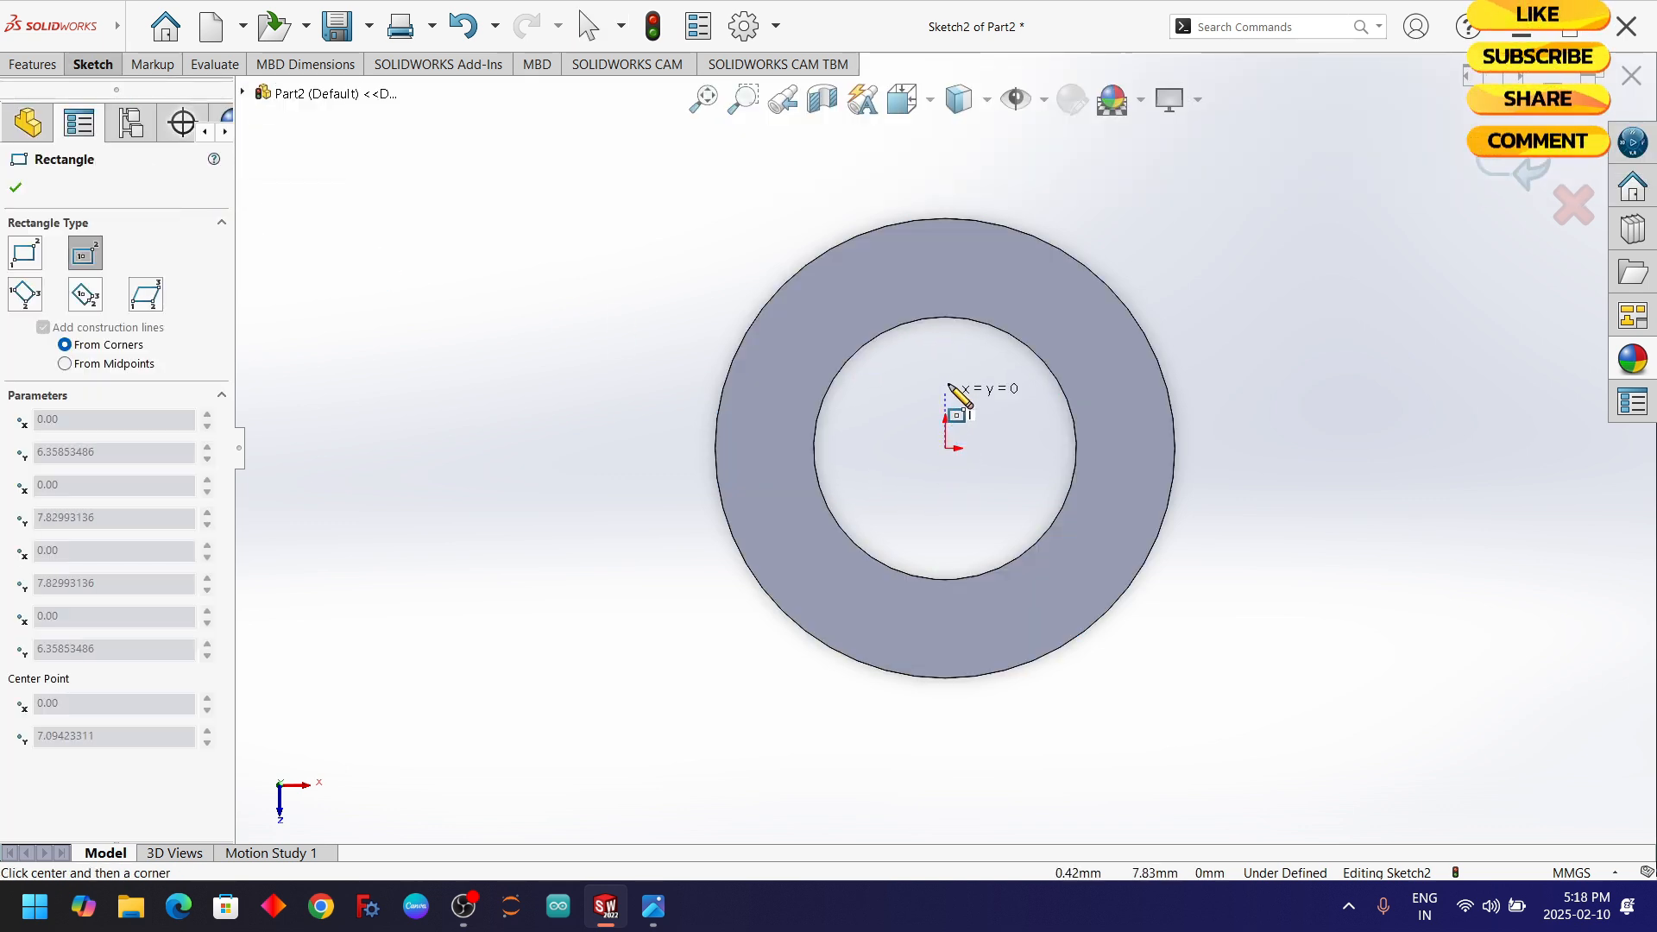
click(973, 172)
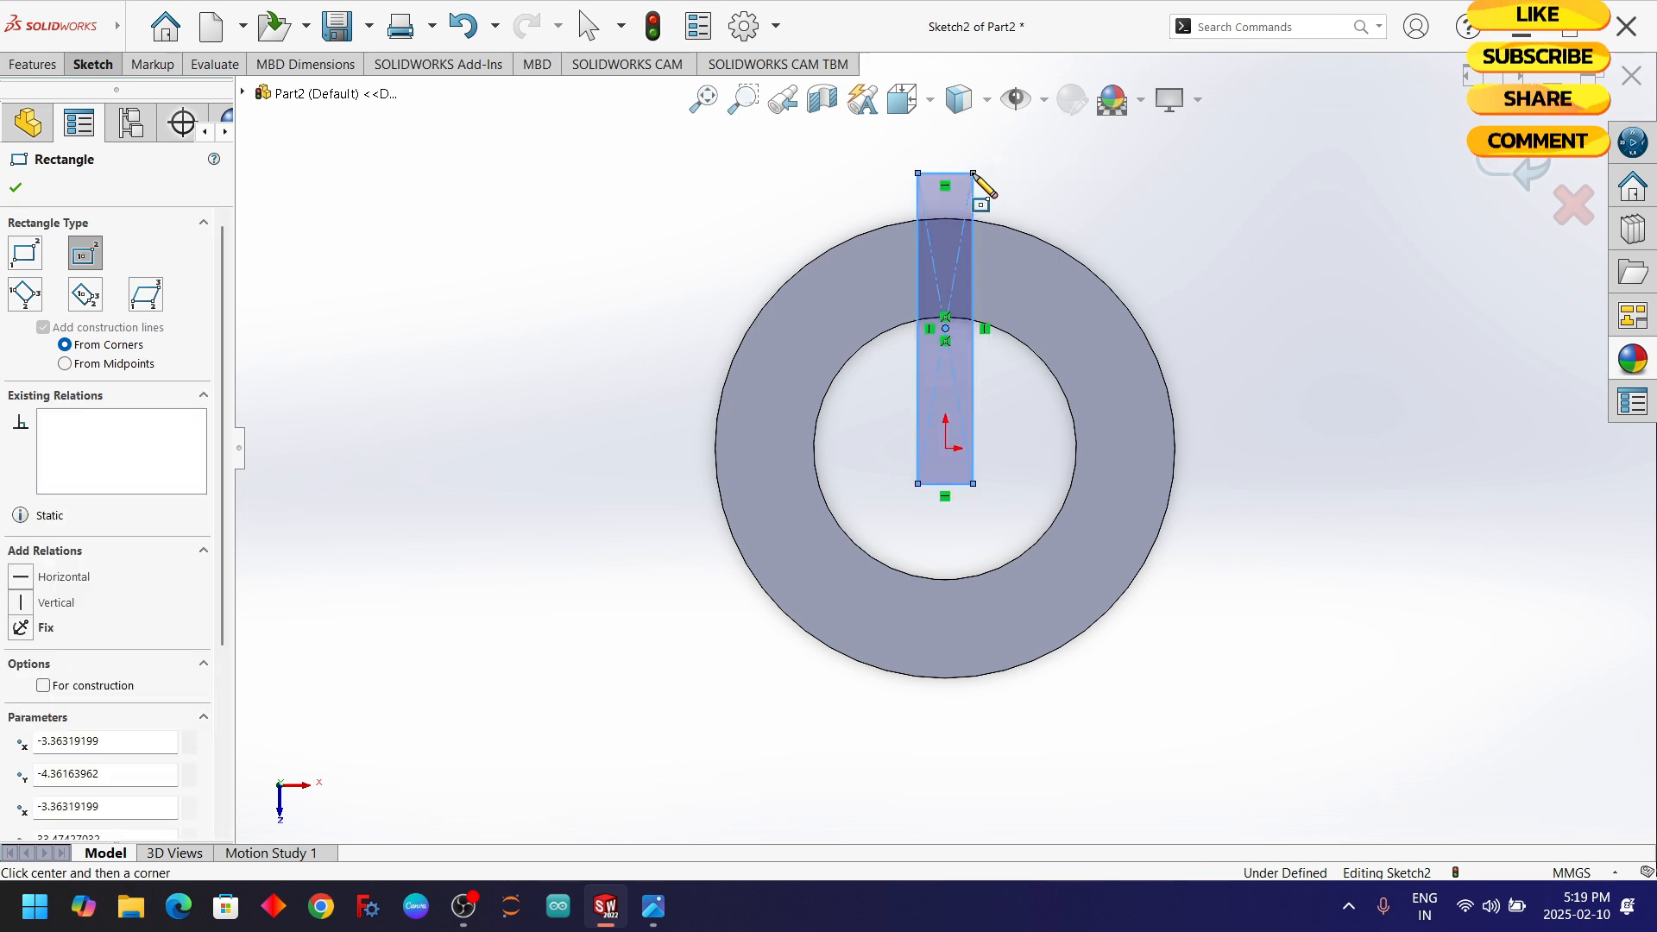
key(Escape)
- Dimension the slot rectangle's width as 6 mm
click(87, 65)
click(82, 121)
click(945, 173)
click(951, 138)
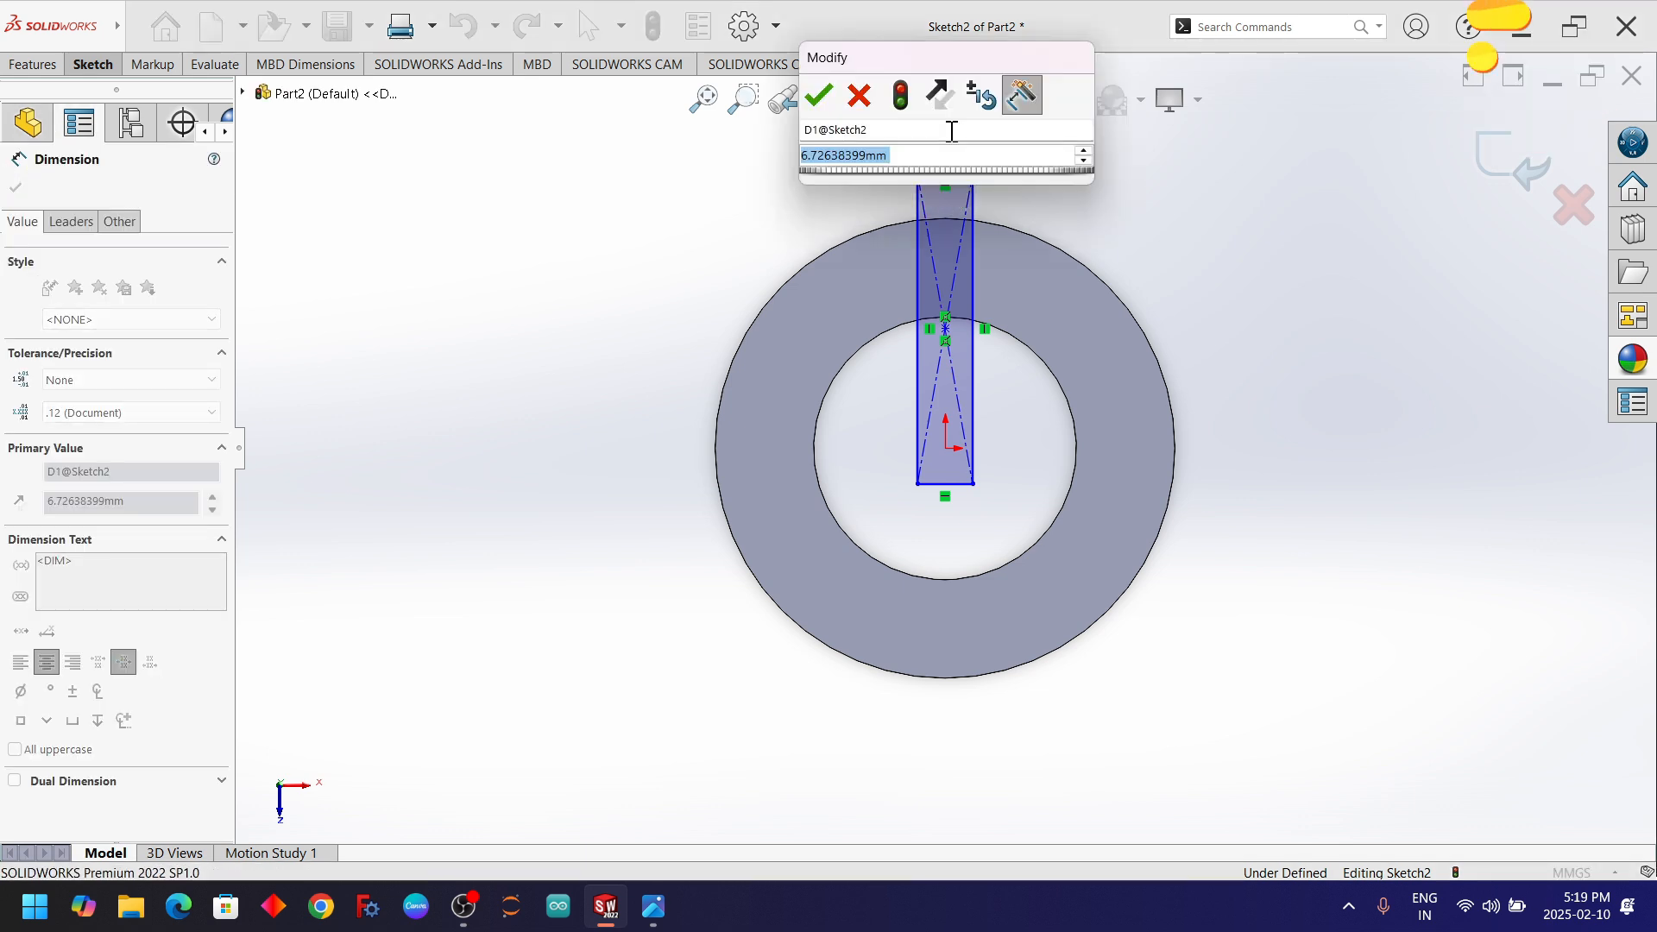
text(6)
key(Return)
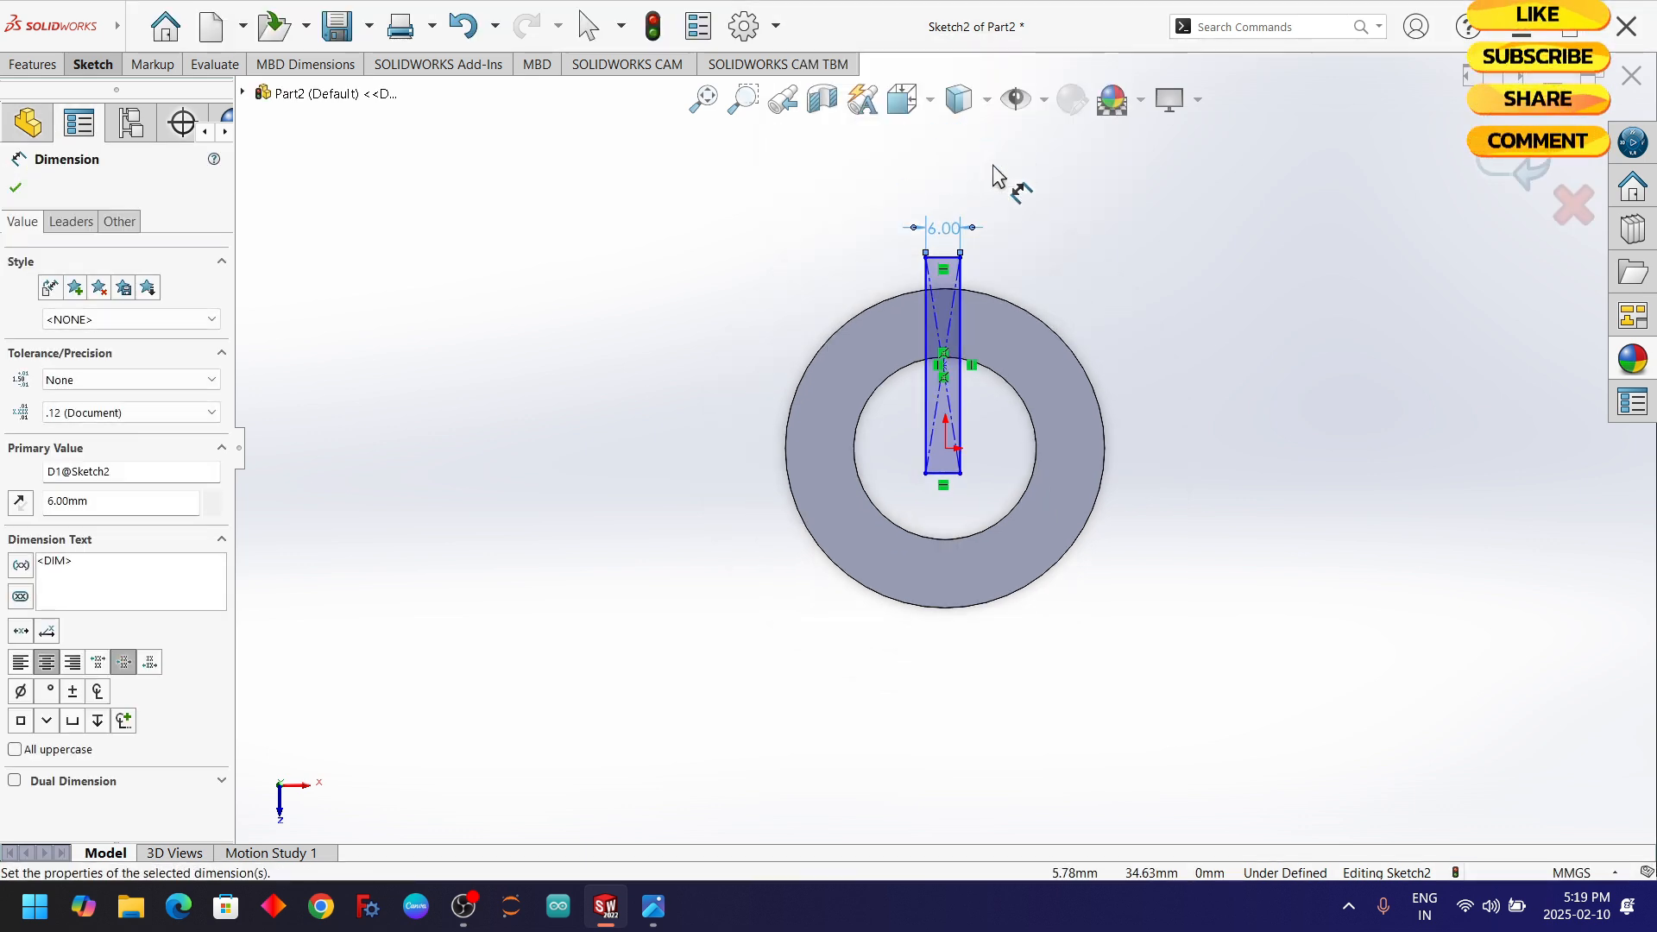
click(16, 188)
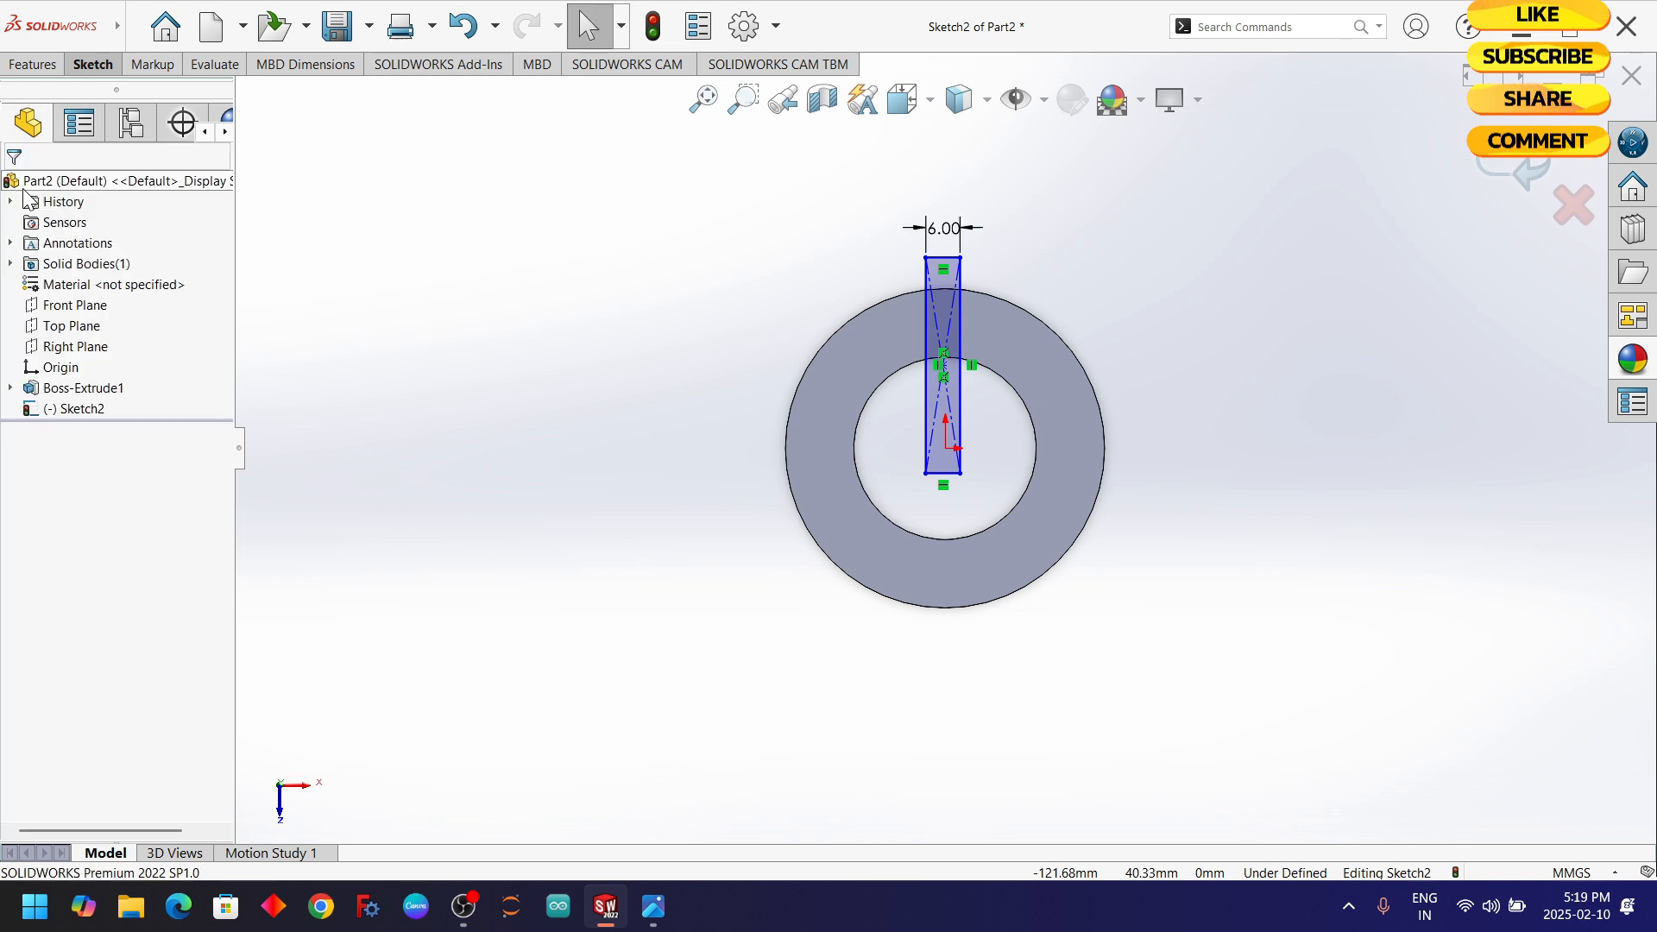
- Cut the slot rectangle through the hollow cylinder with an Extruded Cut set to Through All
click(38, 66)
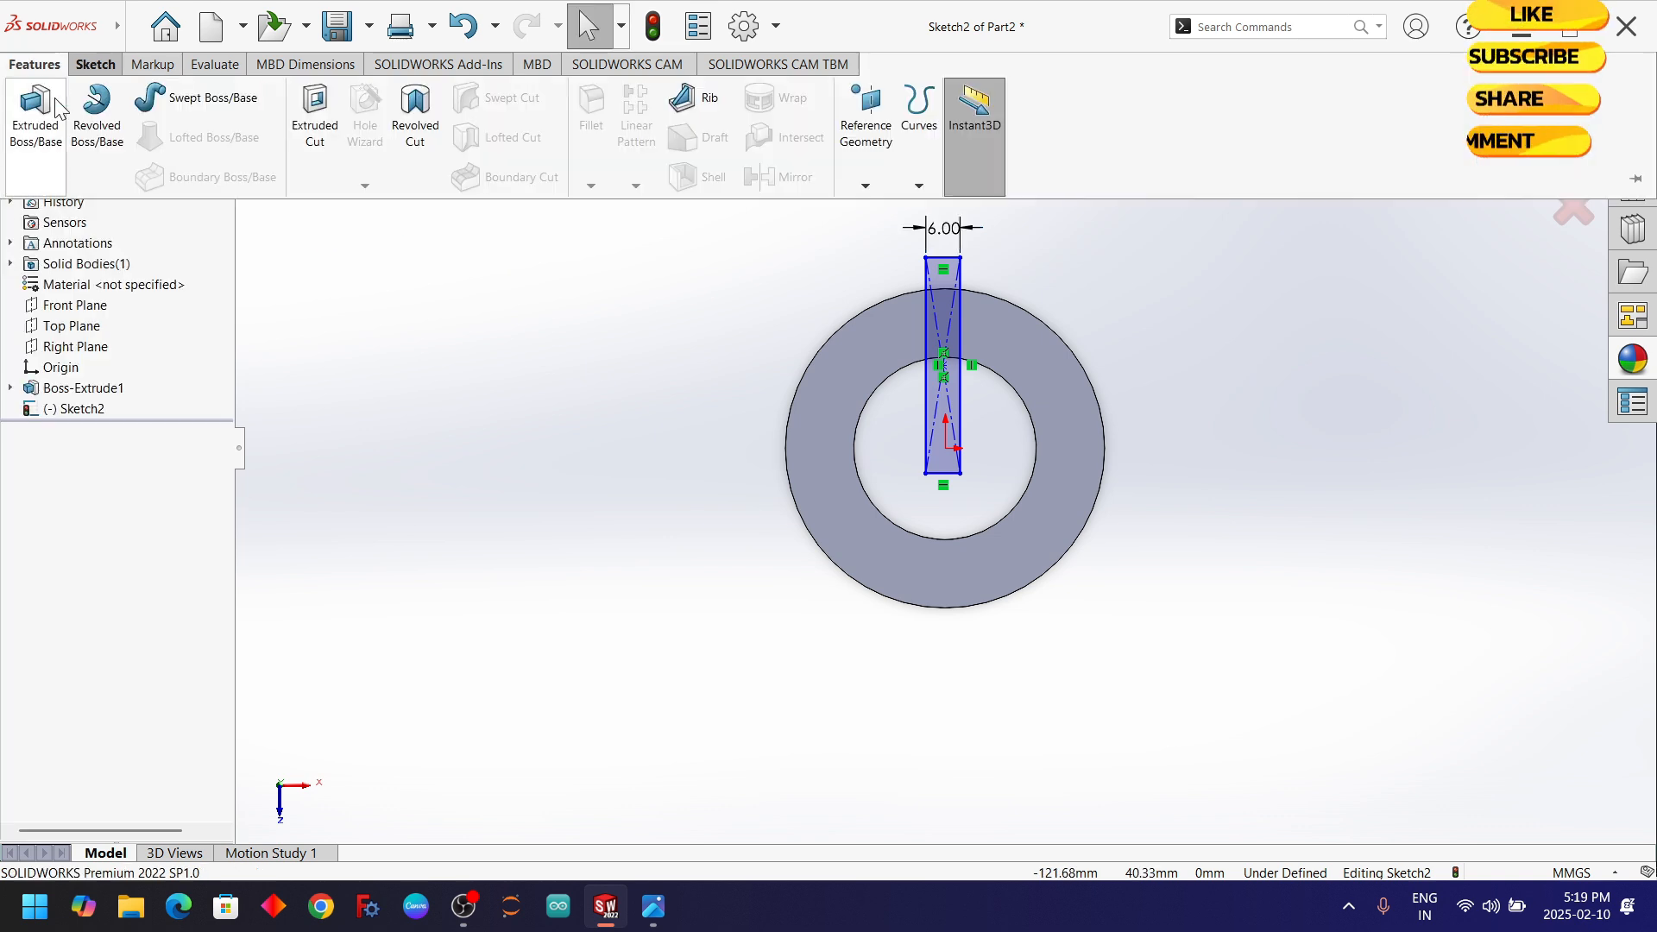
click(318, 130)
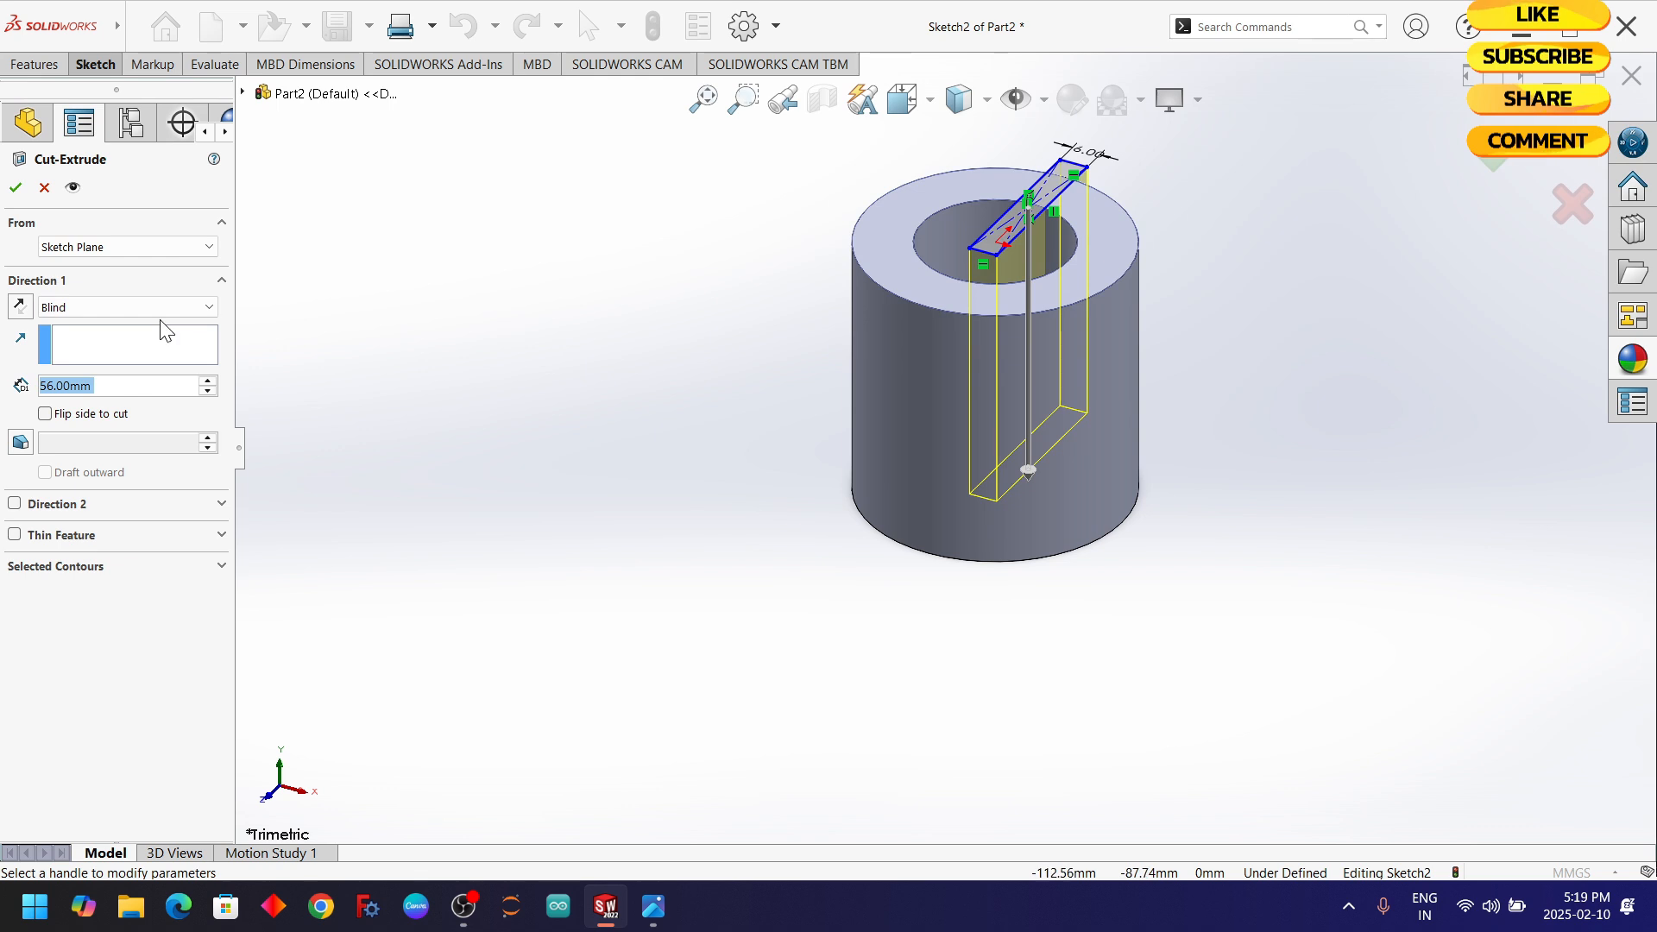
click(131, 308)
click(125, 345)
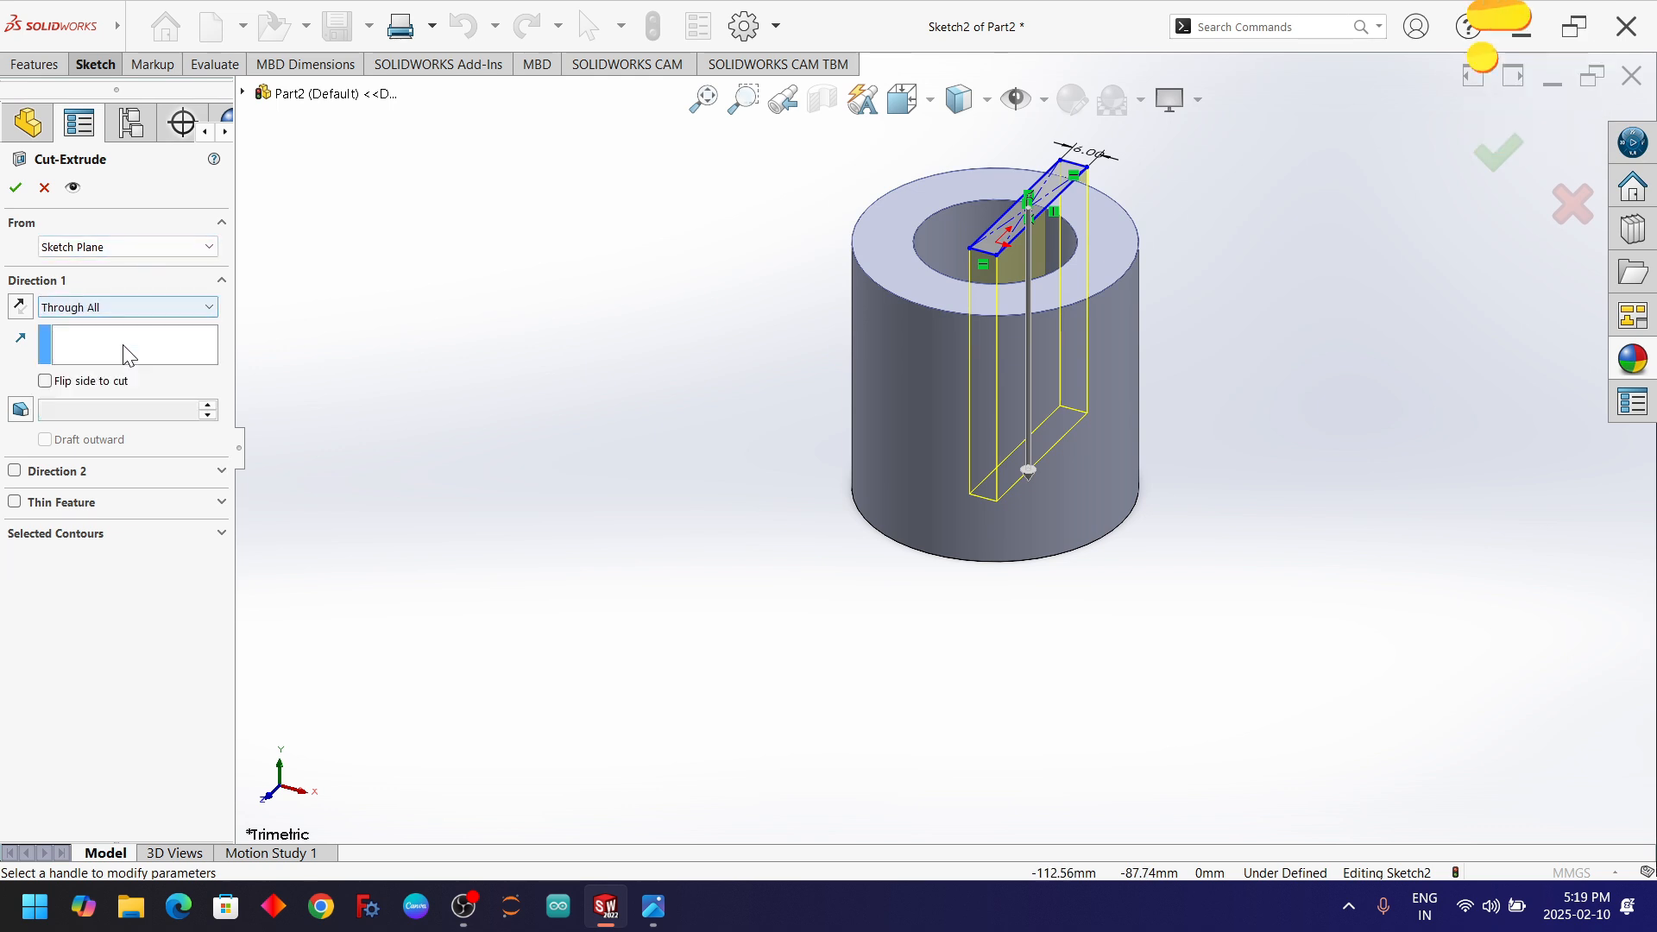
click(16, 188)
middle_drag(1142, 390, 1193, 192)
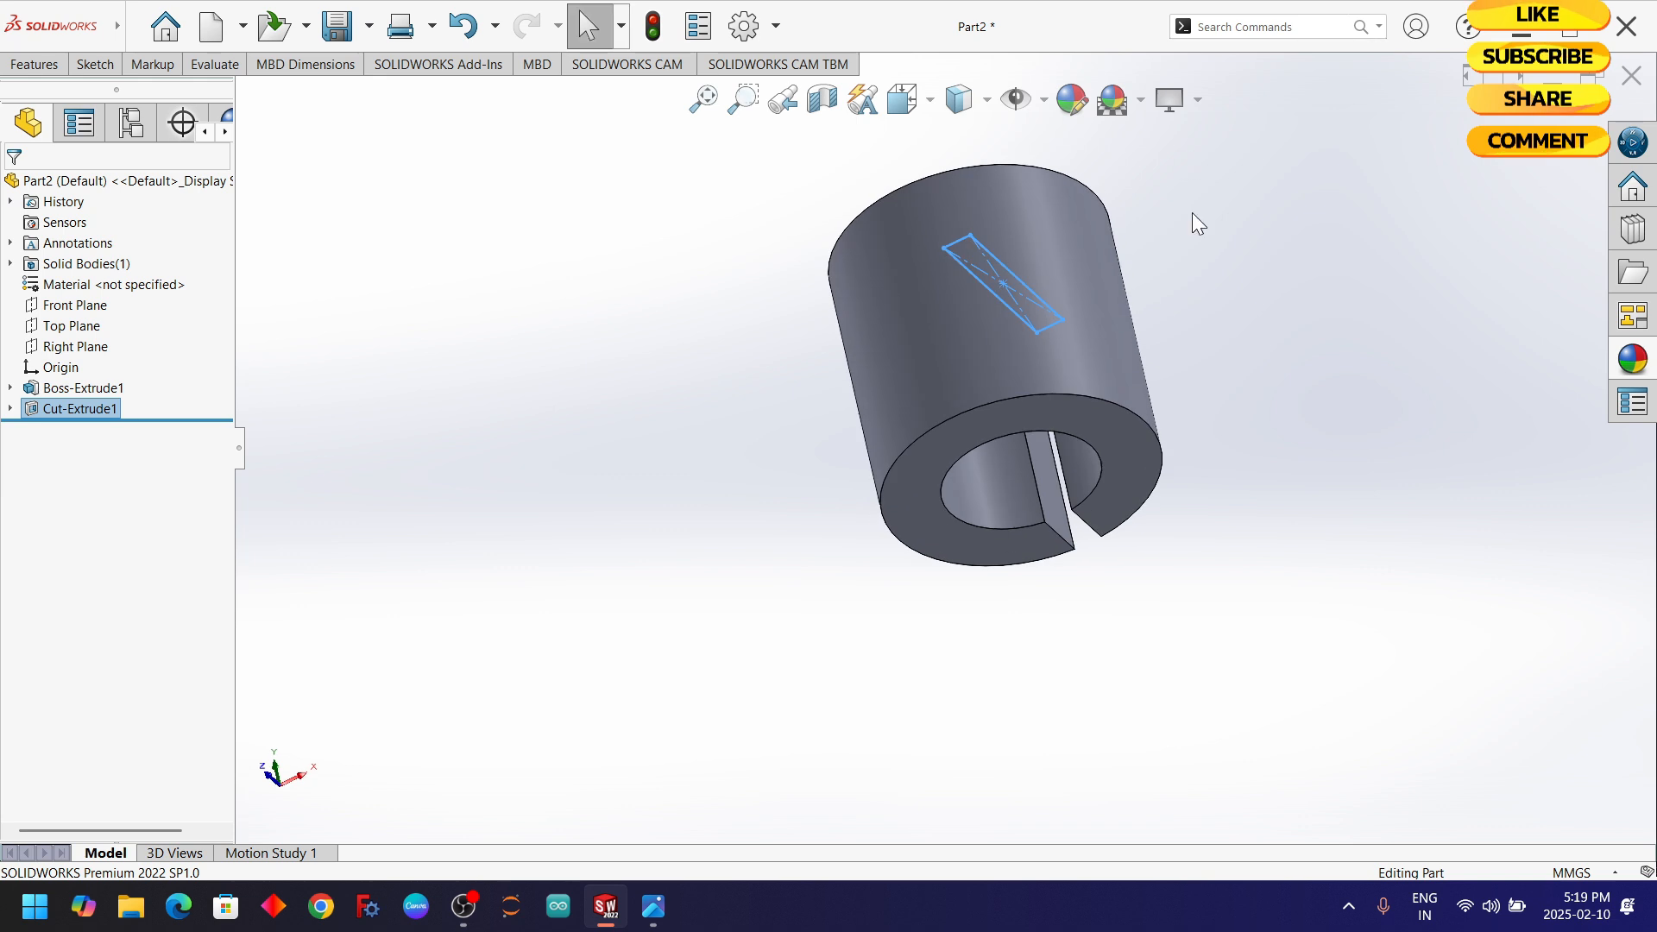
- Sketch a corner rectangle about 29 by 53 mm on the cylinder's bottom face, overlapping the ring wall opposite the slot
click(1143, 439)
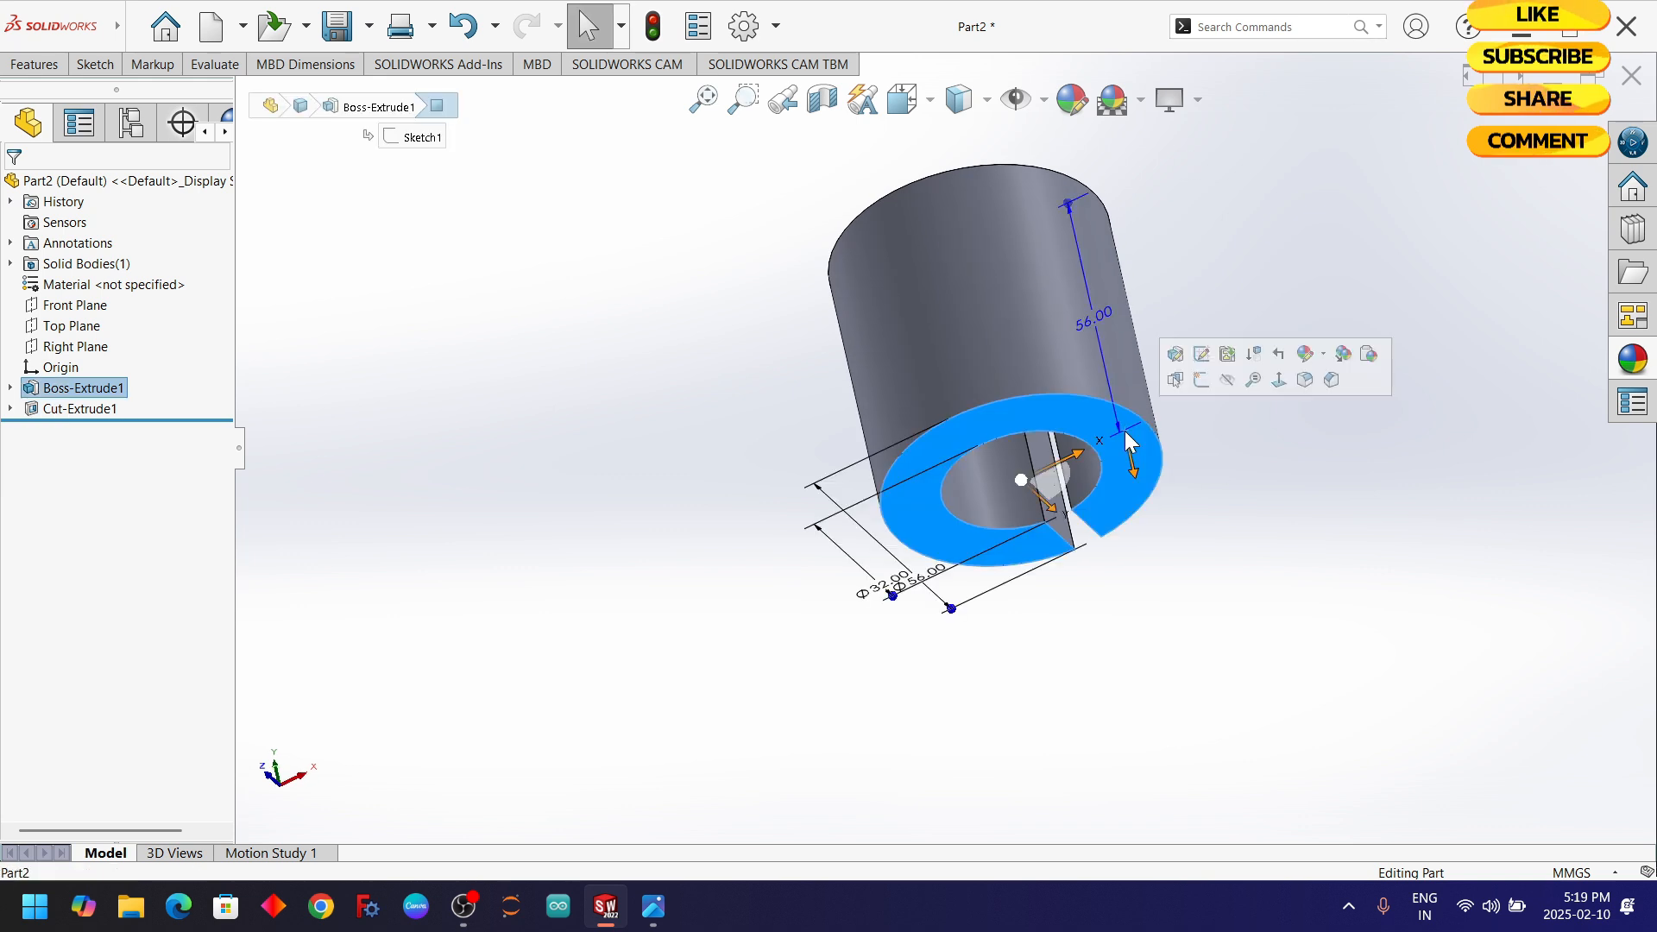
click(1205, 382)
click(93, 64)
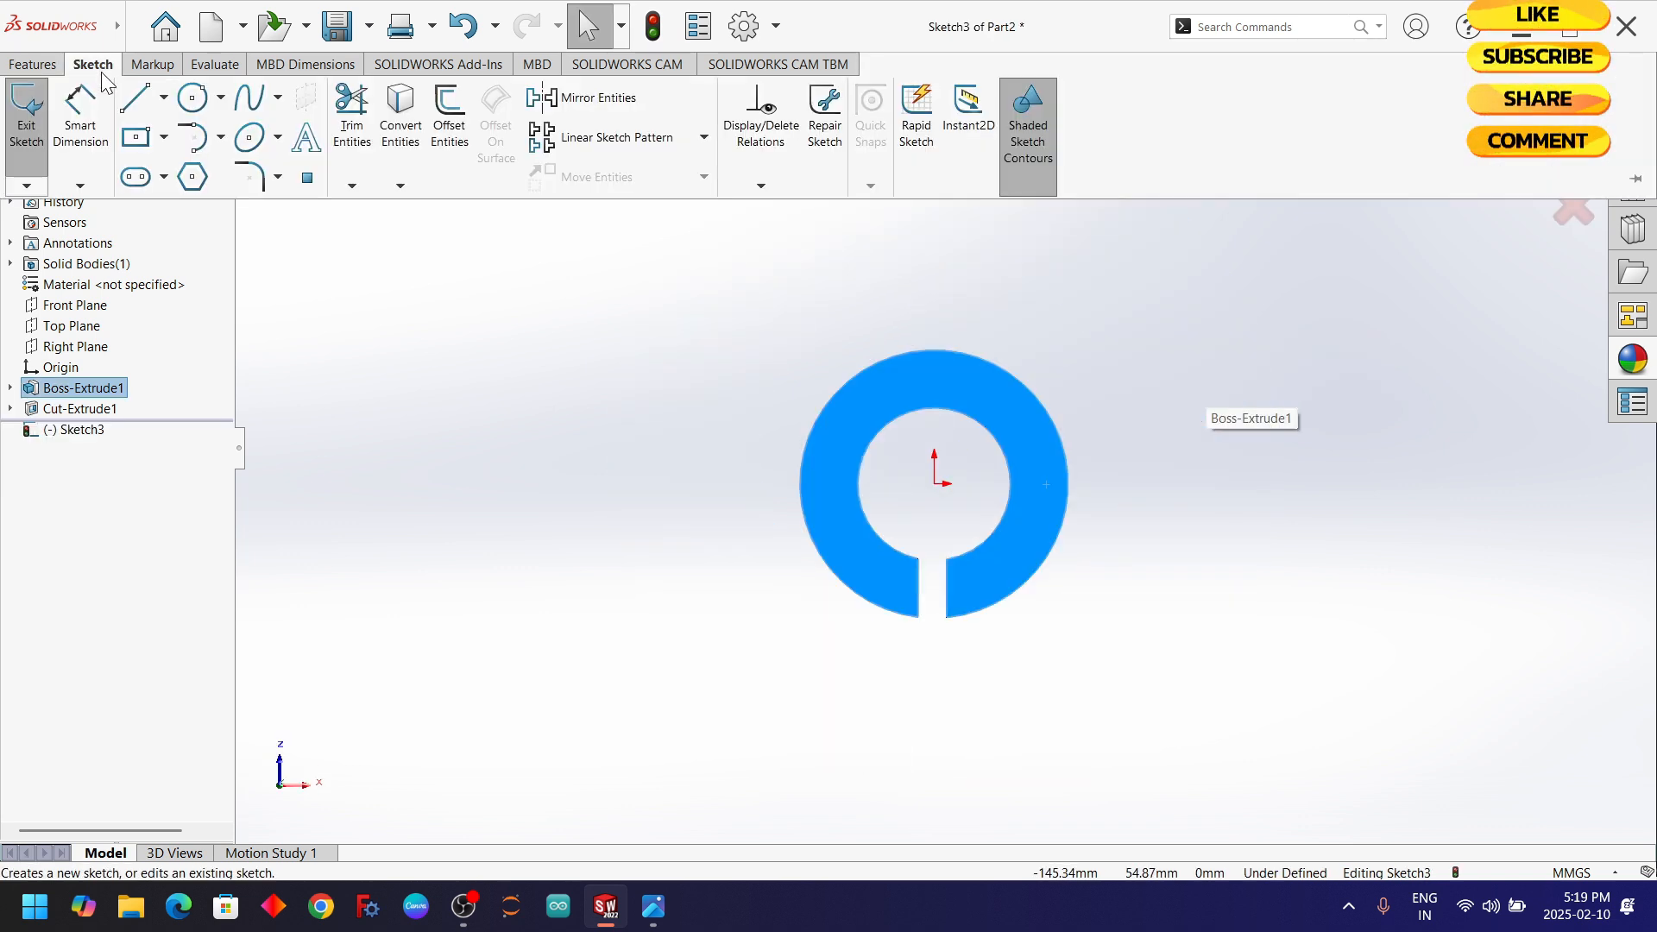
click(163, 138)
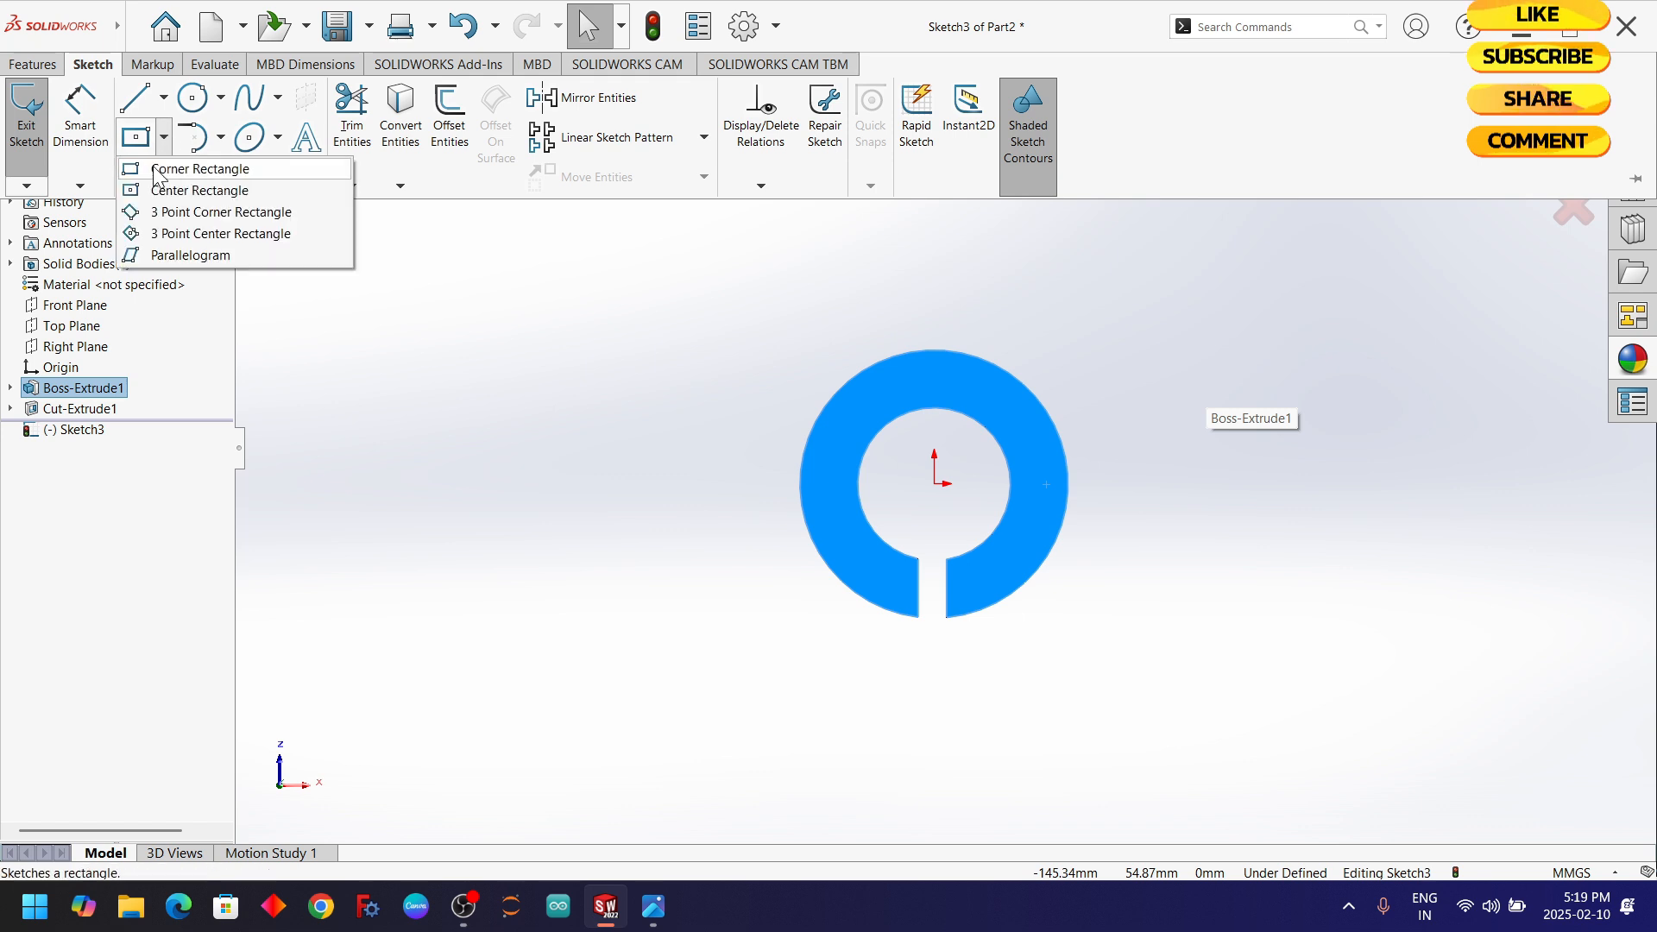
click(153, 169)
scroll(939, 292, up, 1)
scroll(939, 292, down, 2)
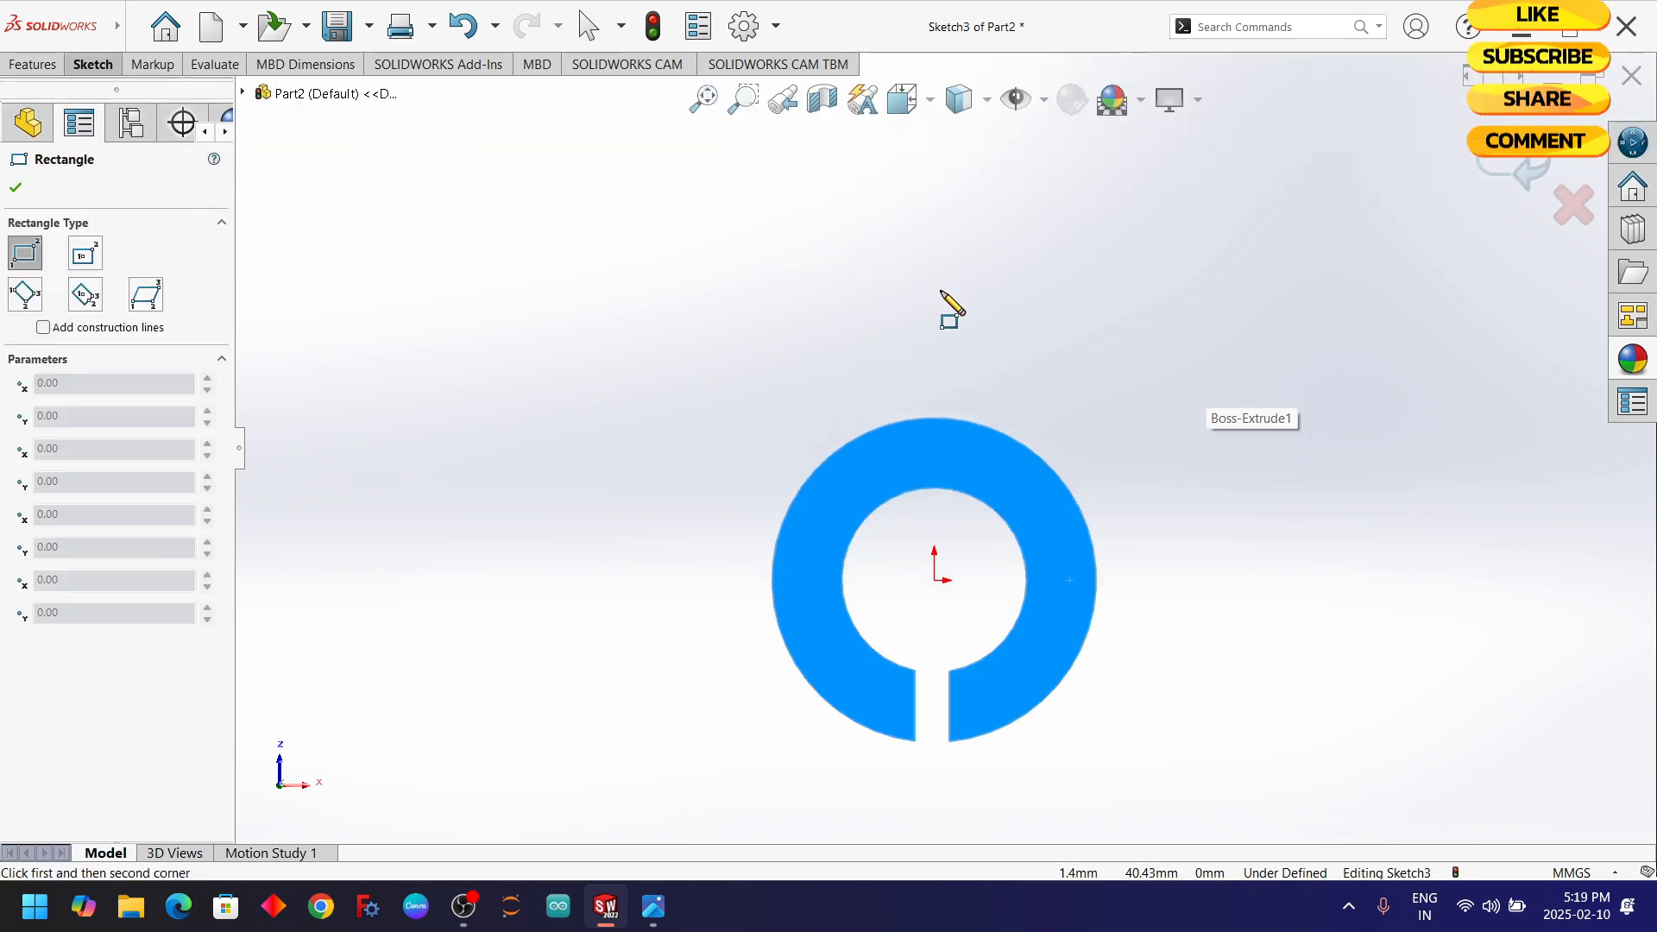
click(849, 166)
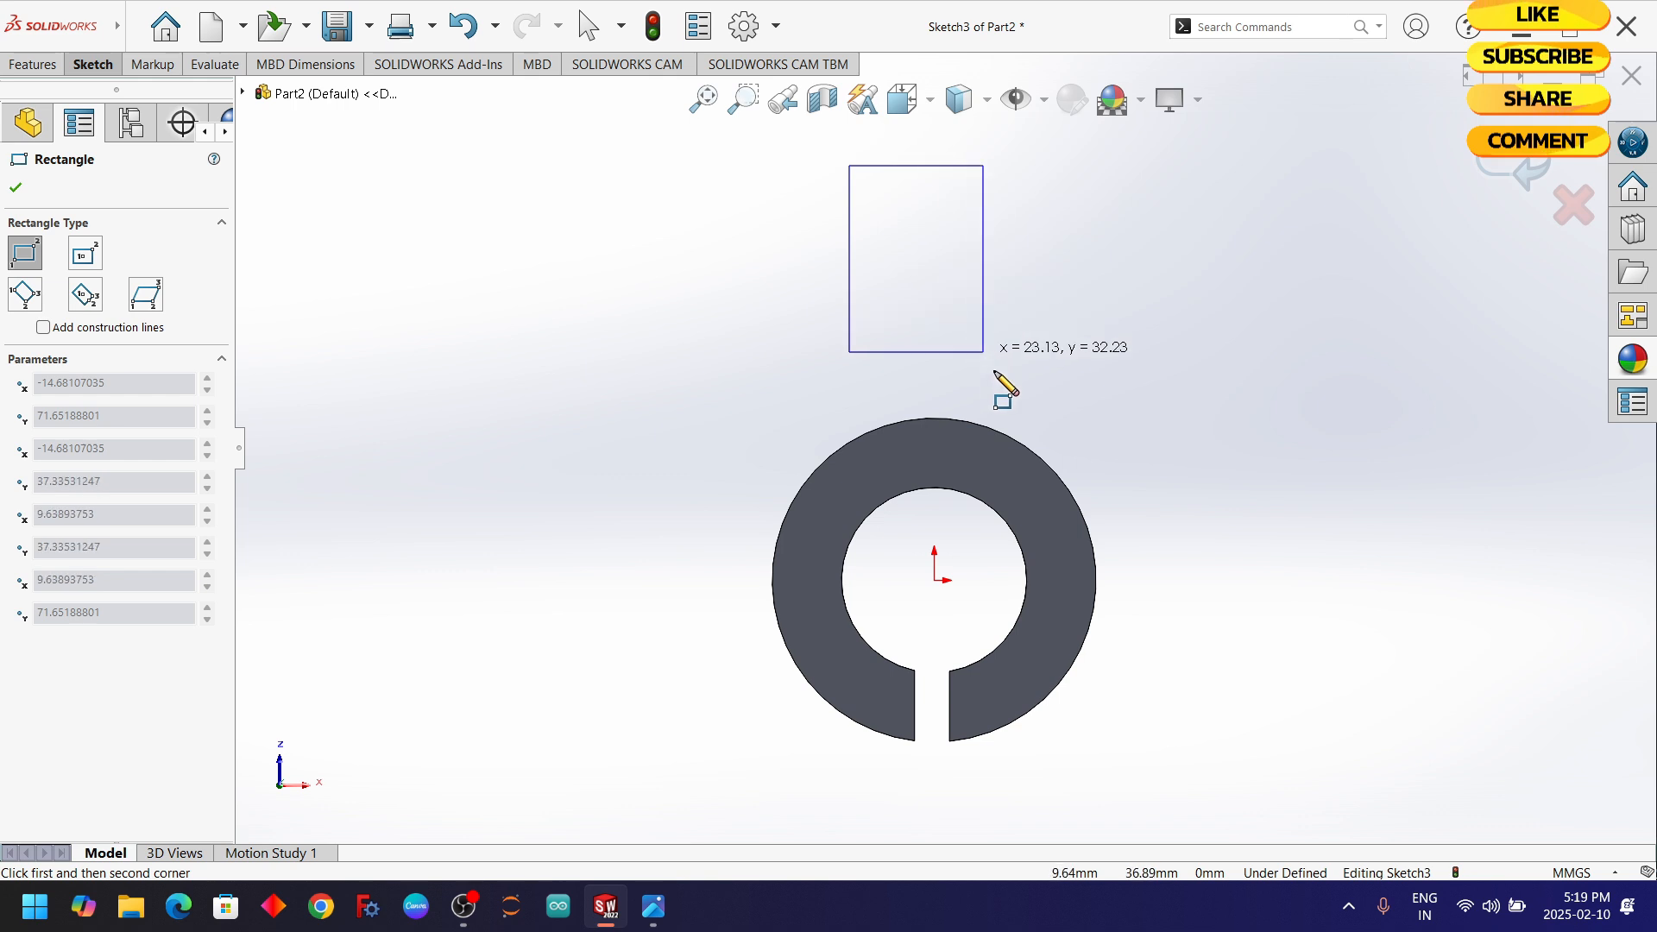
click(1018, 474)
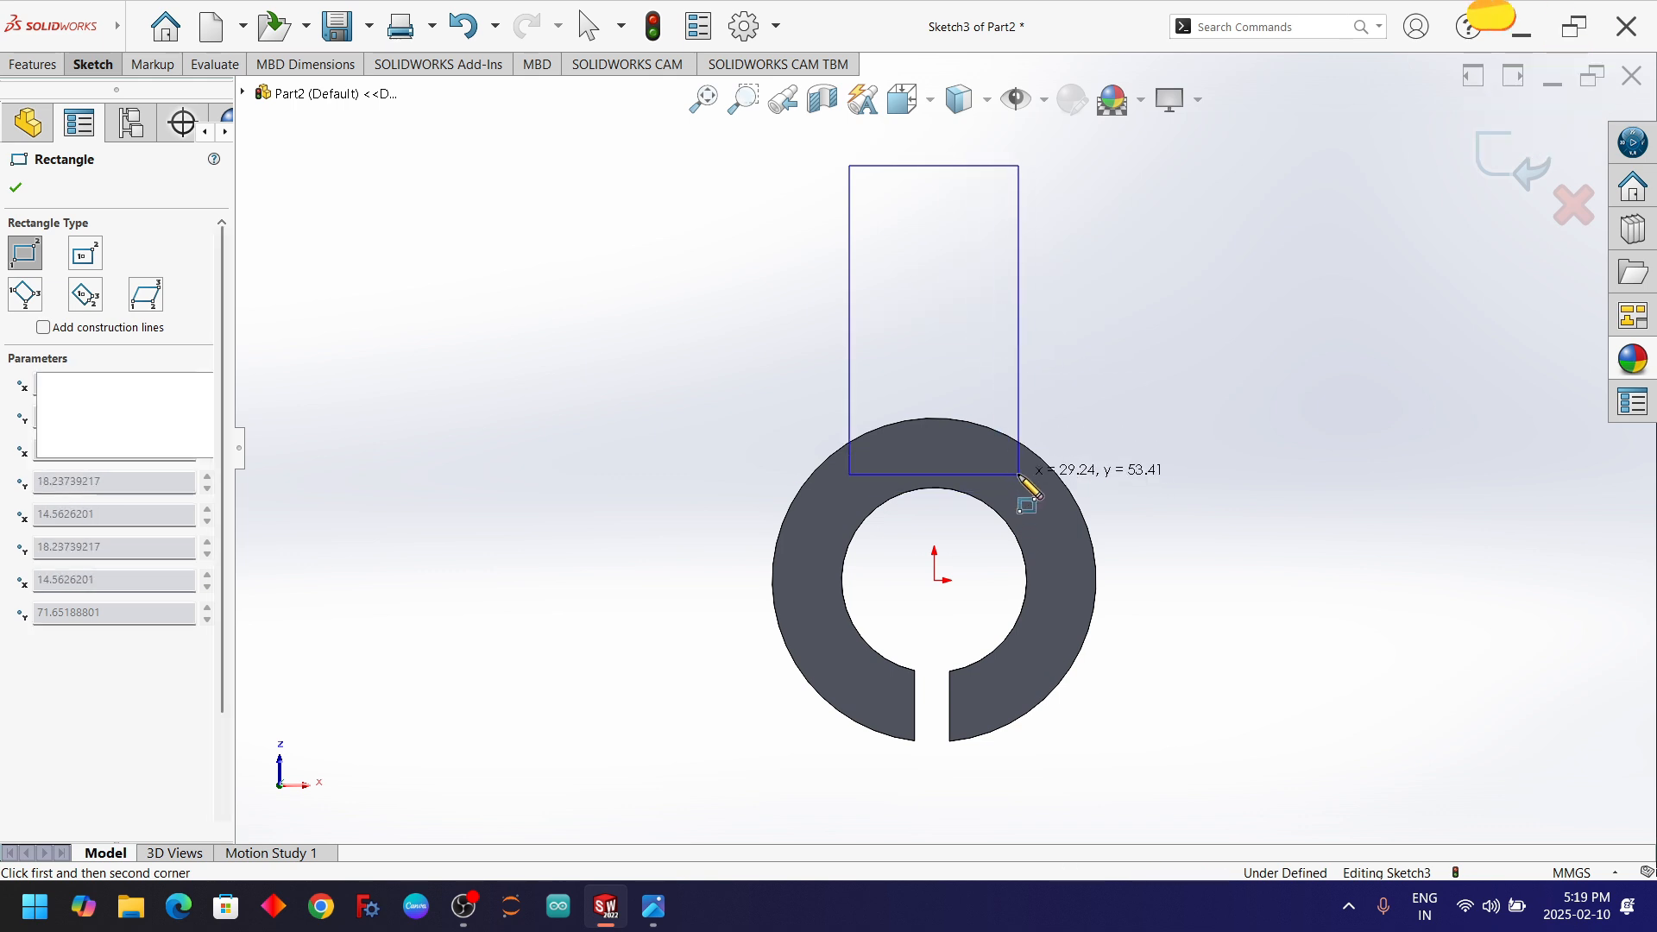
click(16, 187)
- Draw a centerline from the origin to the midpoint of the rectangle's outer short edge
scroll(921, 234, up, 1)
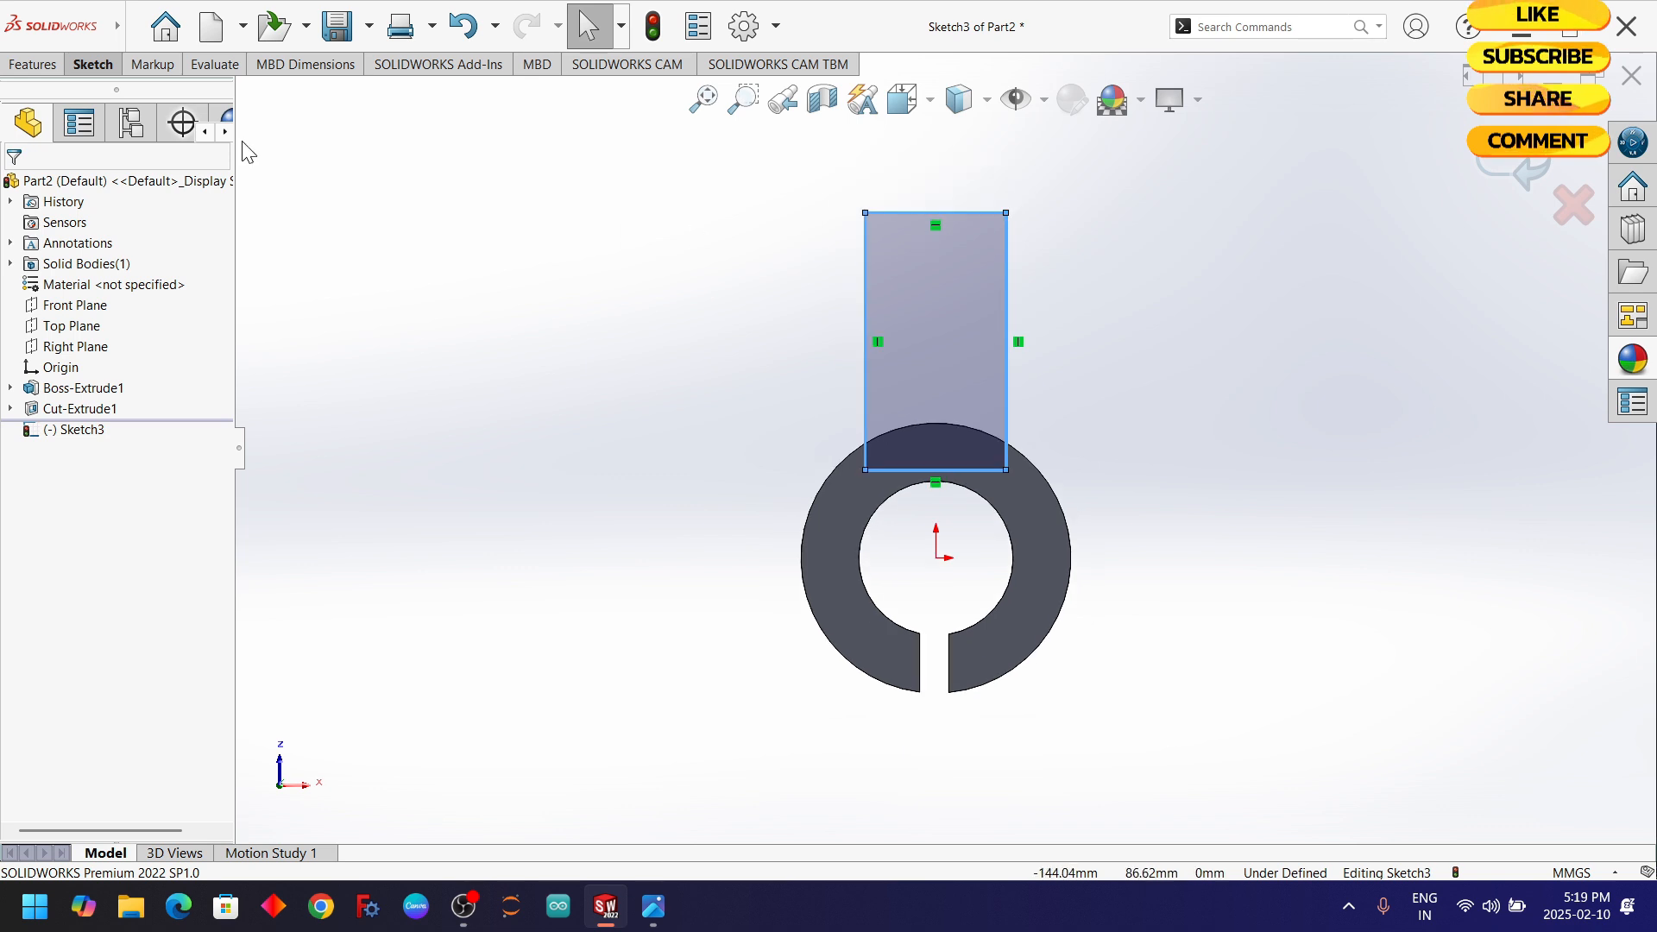
click(111, 66)
click(165, 98)
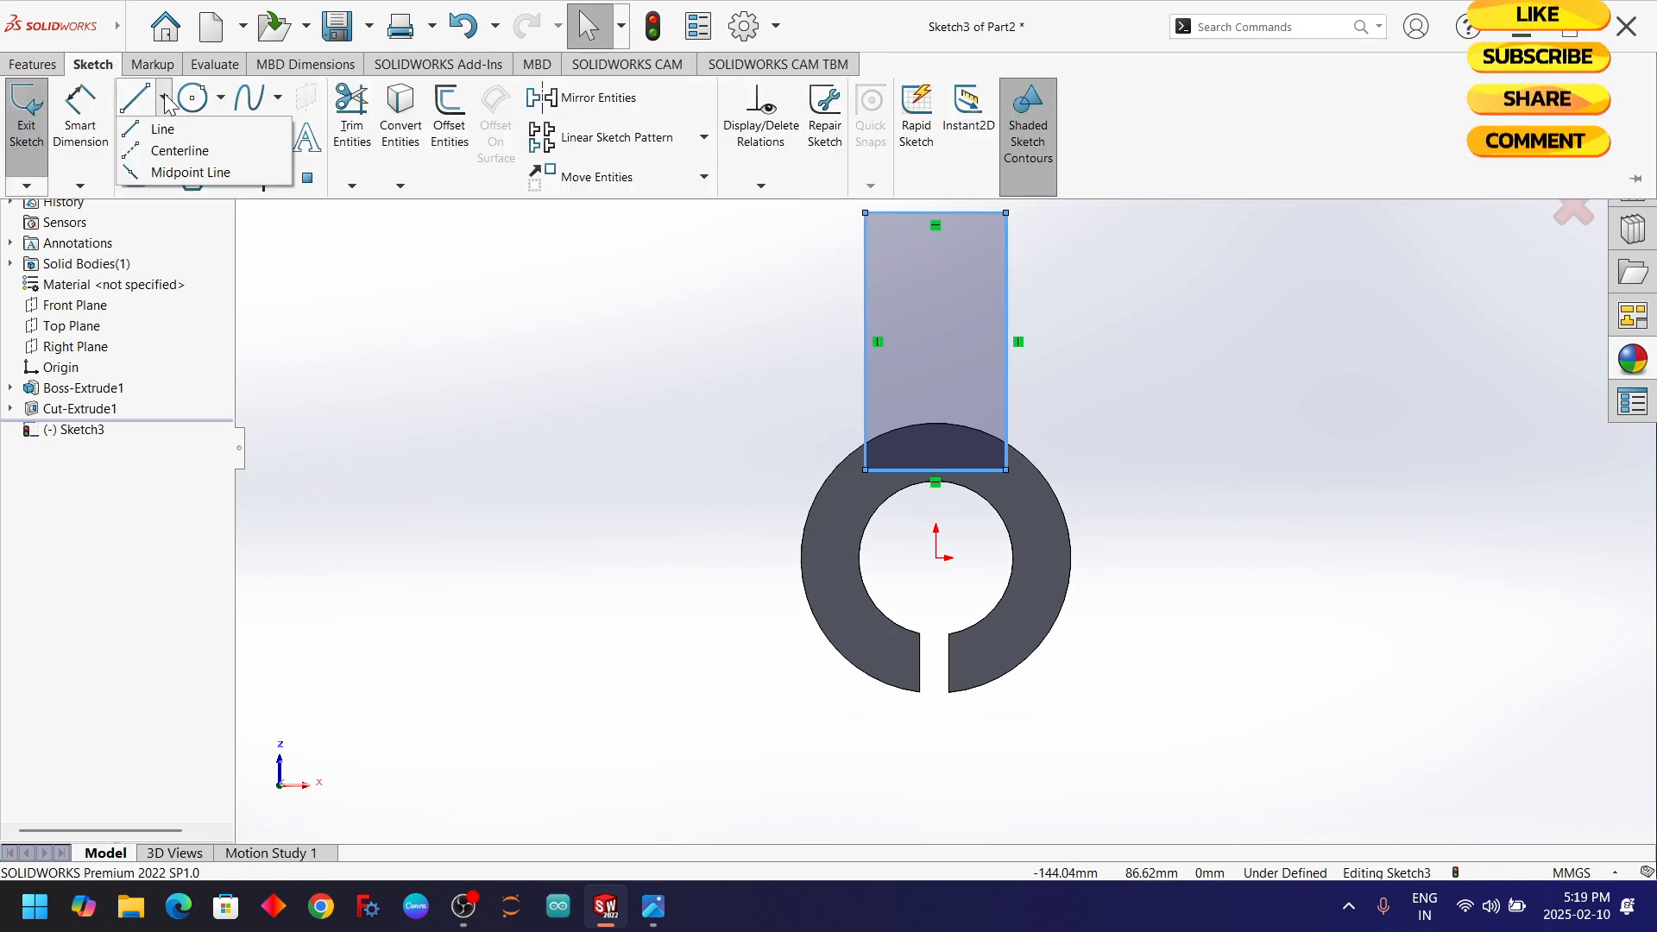
click(170, 152)
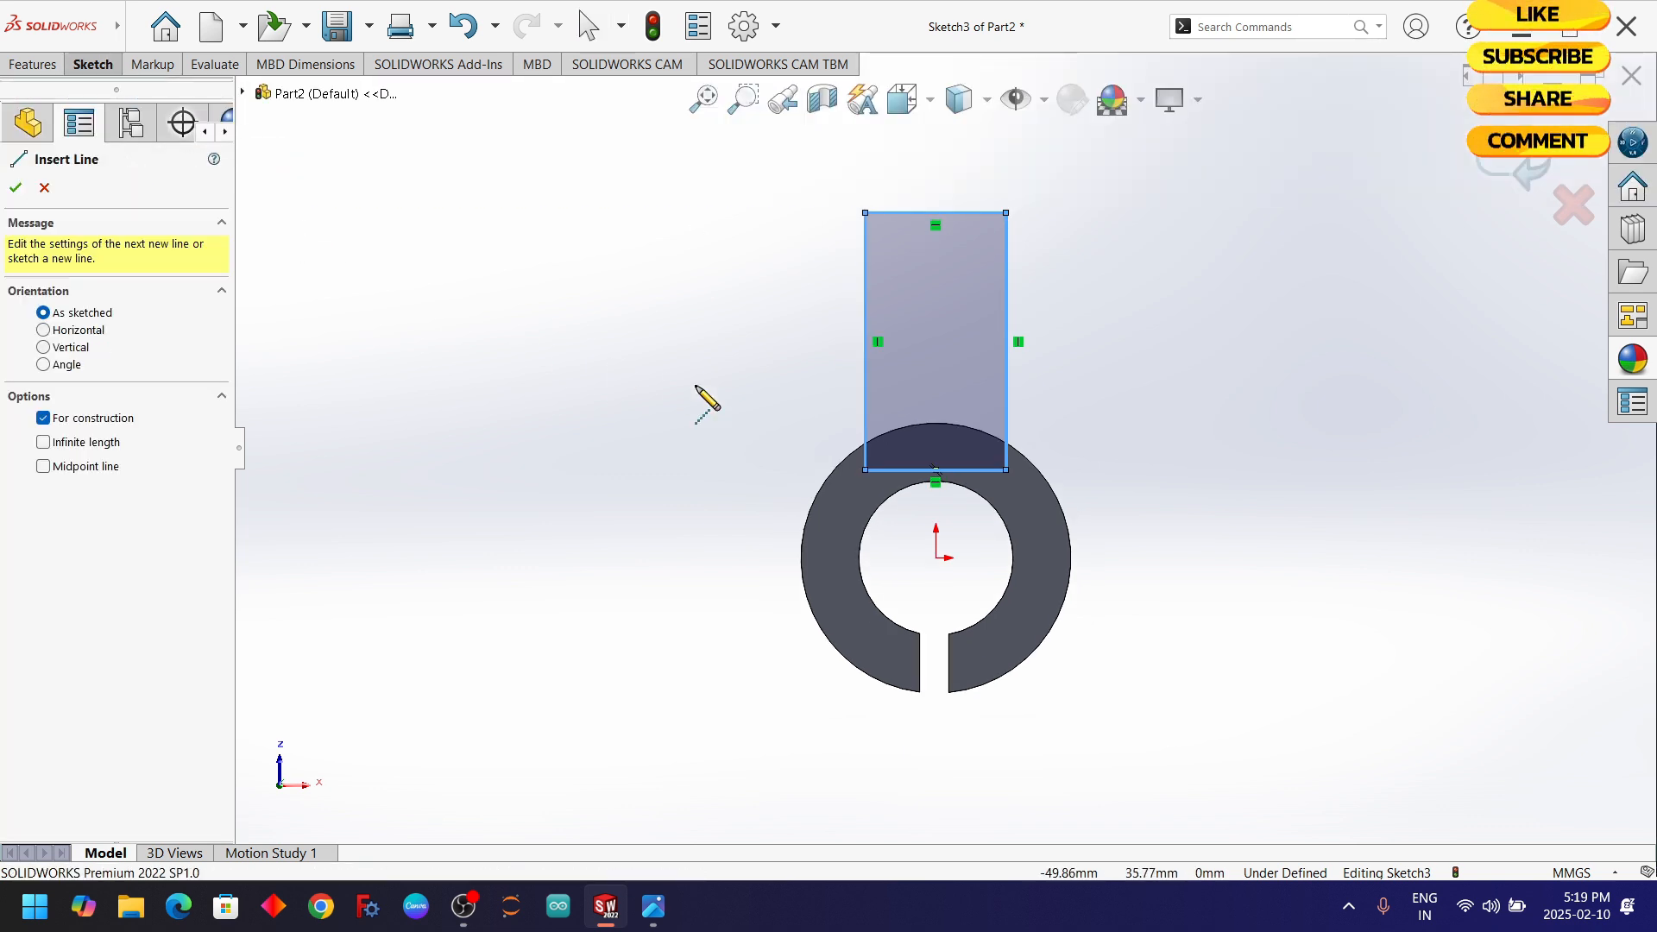
click(936, 558)
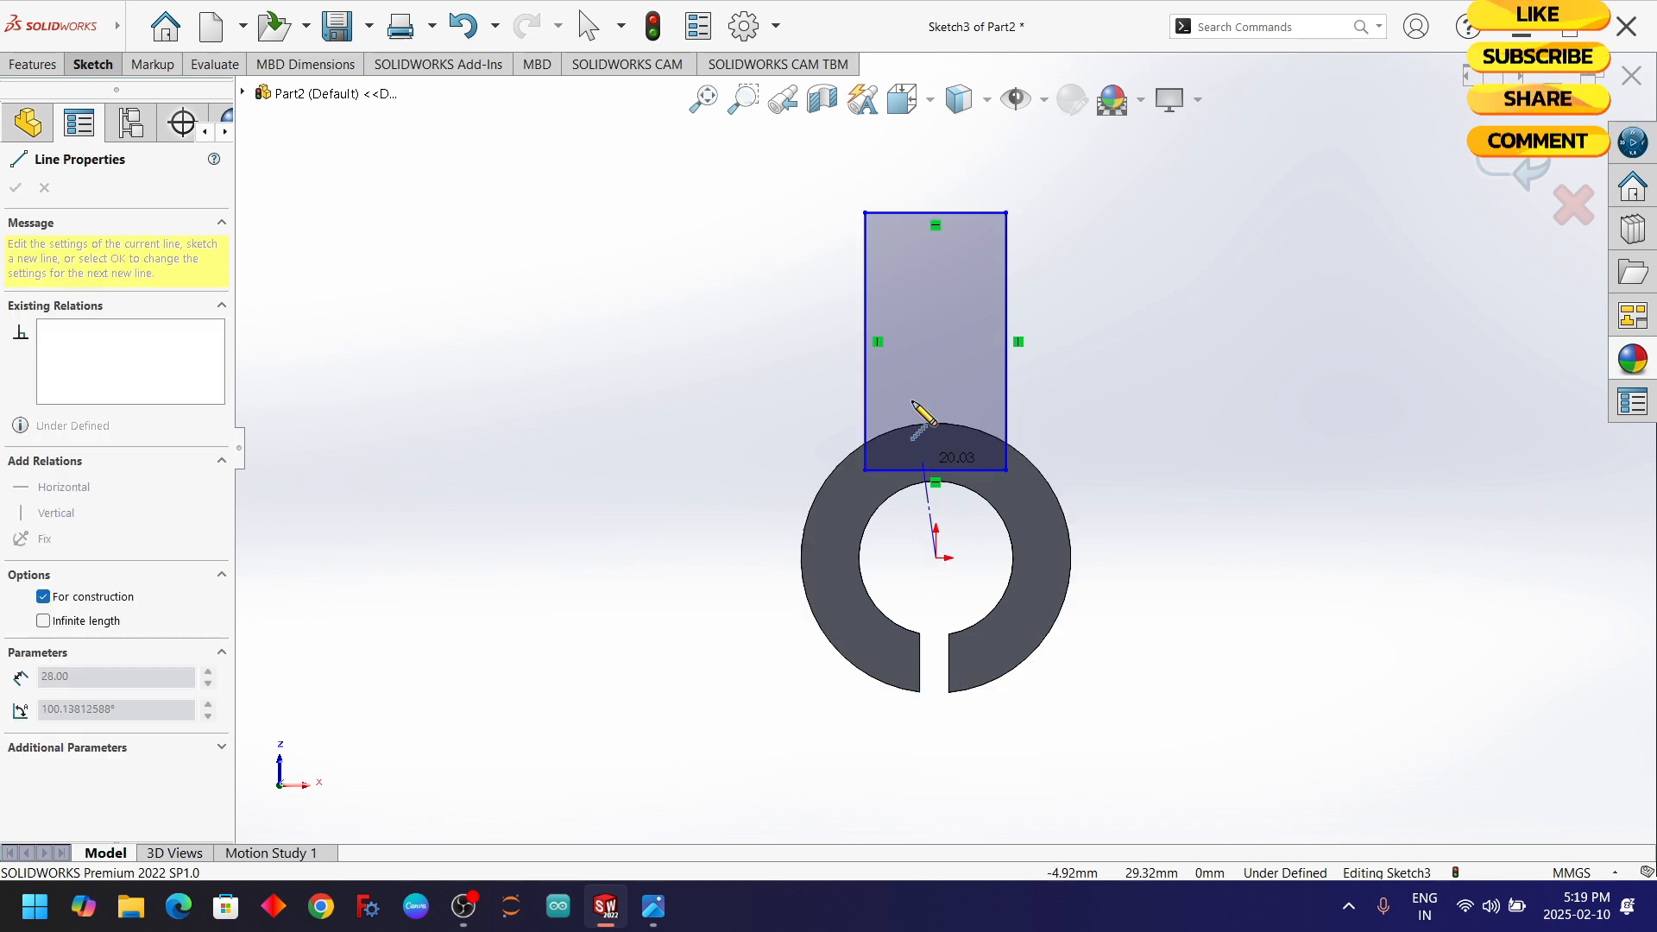
click(934, 213)
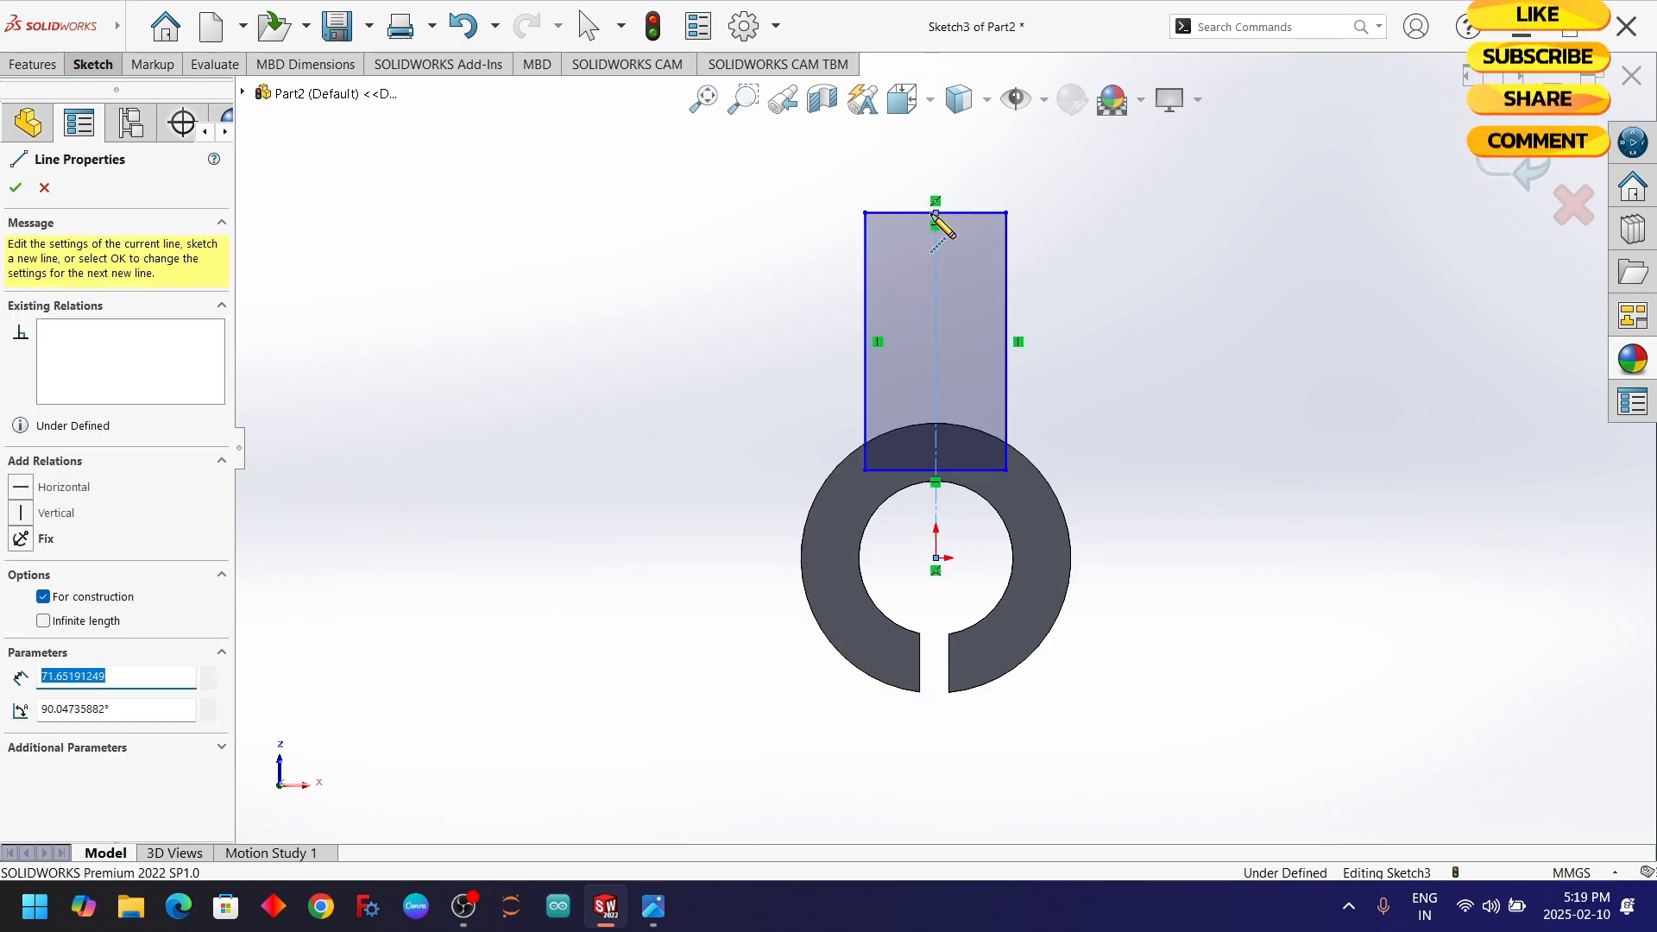
key(Escape)
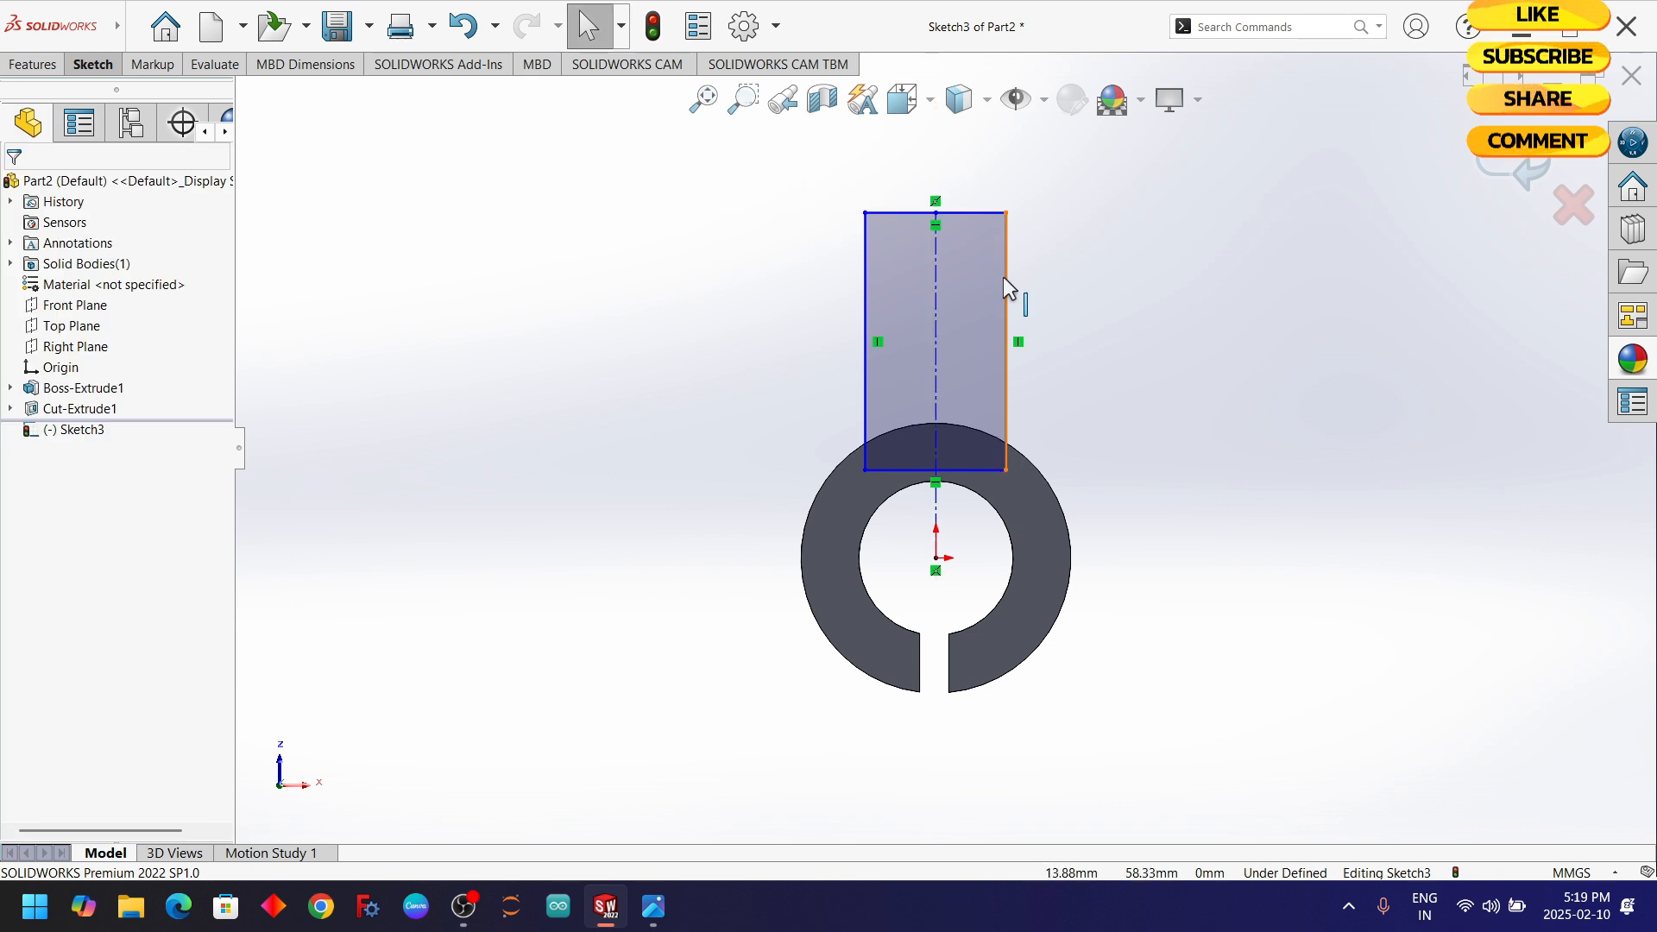
- Apply a Vertical relation to the centerline together with the rectangle's two long sides
scroll(1003, 277, down, 1)
scroll(1003, 276, up, 1)
scroll(1003, 276, down, 1)
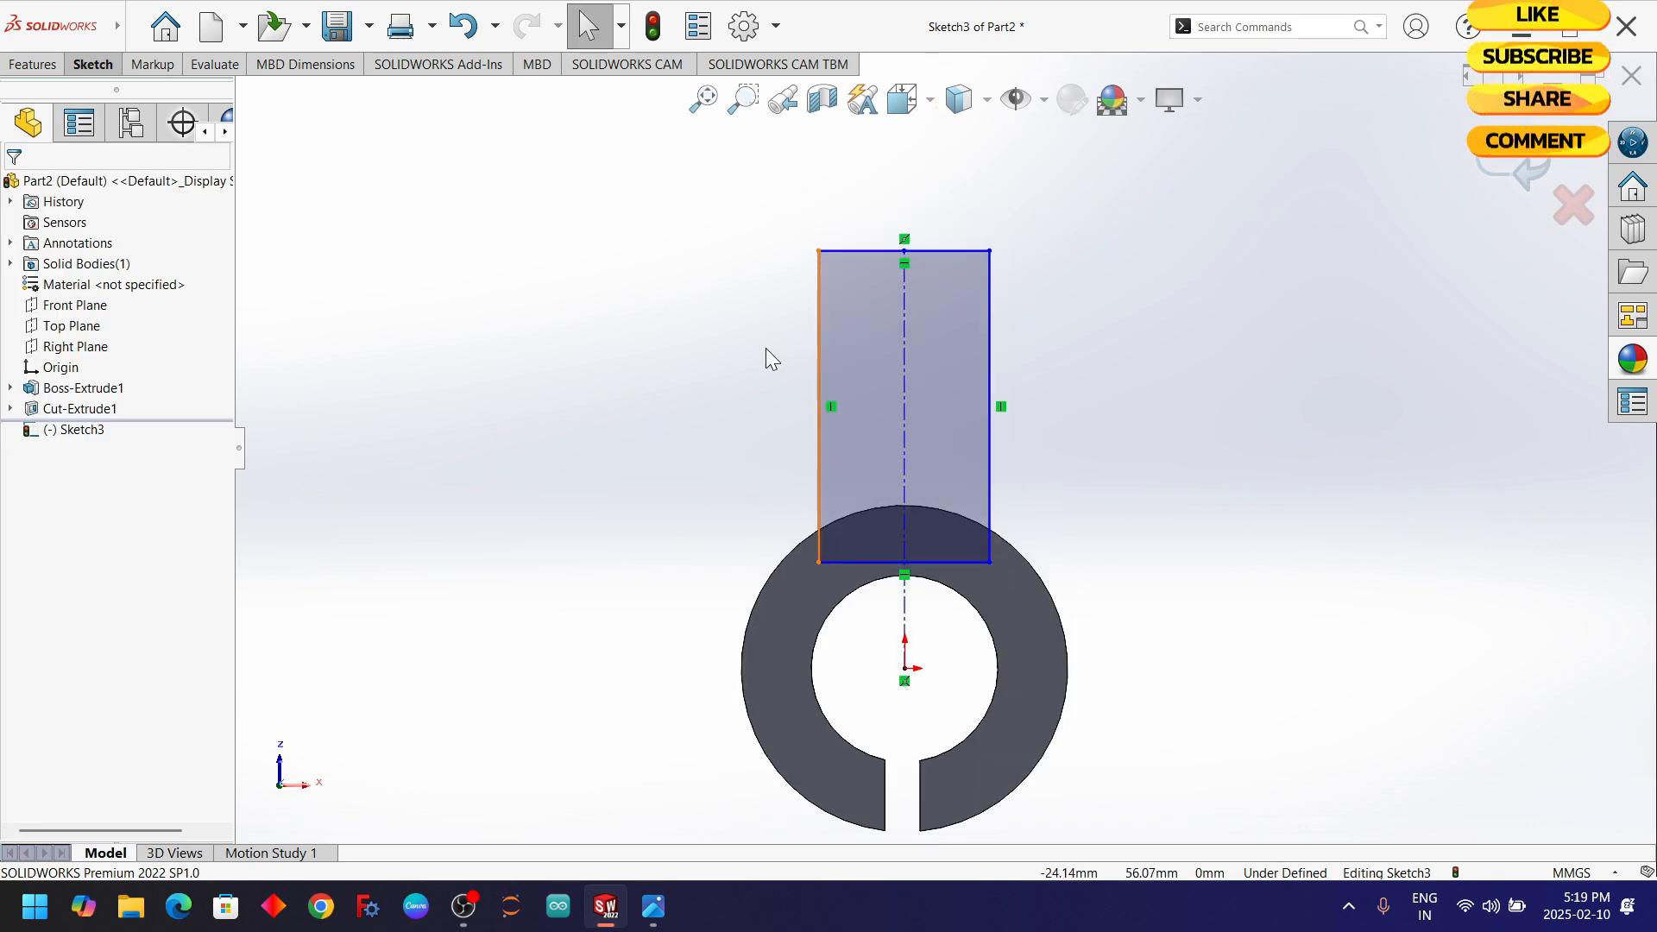
click(815, 329)
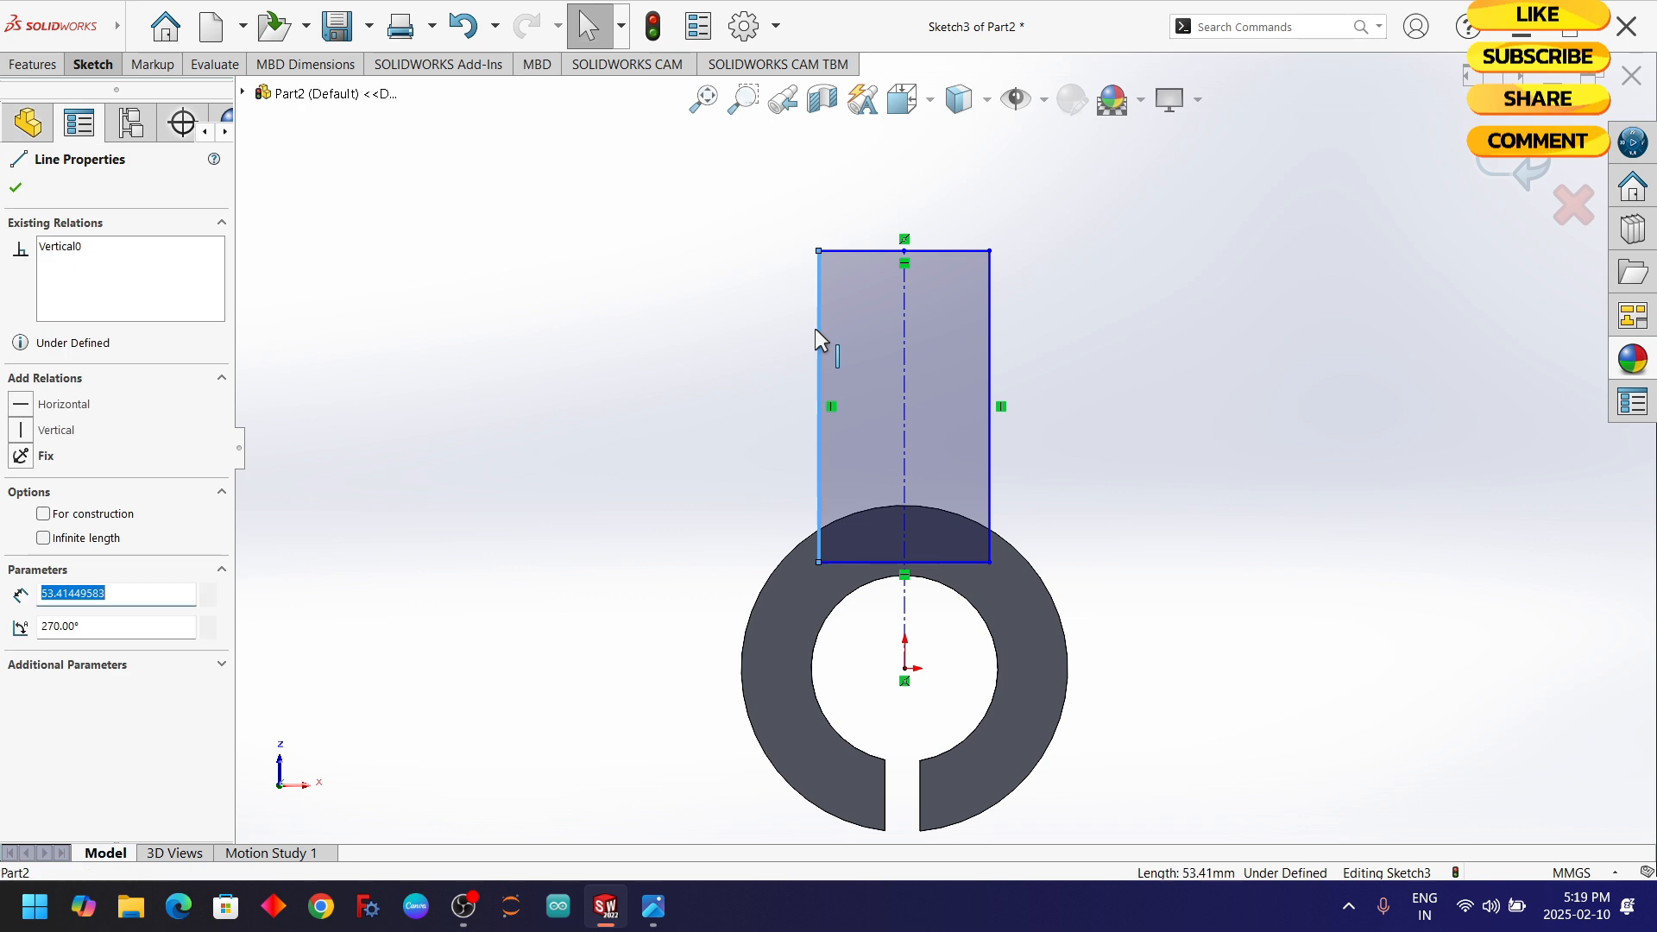
ctrl+click(905, 339)
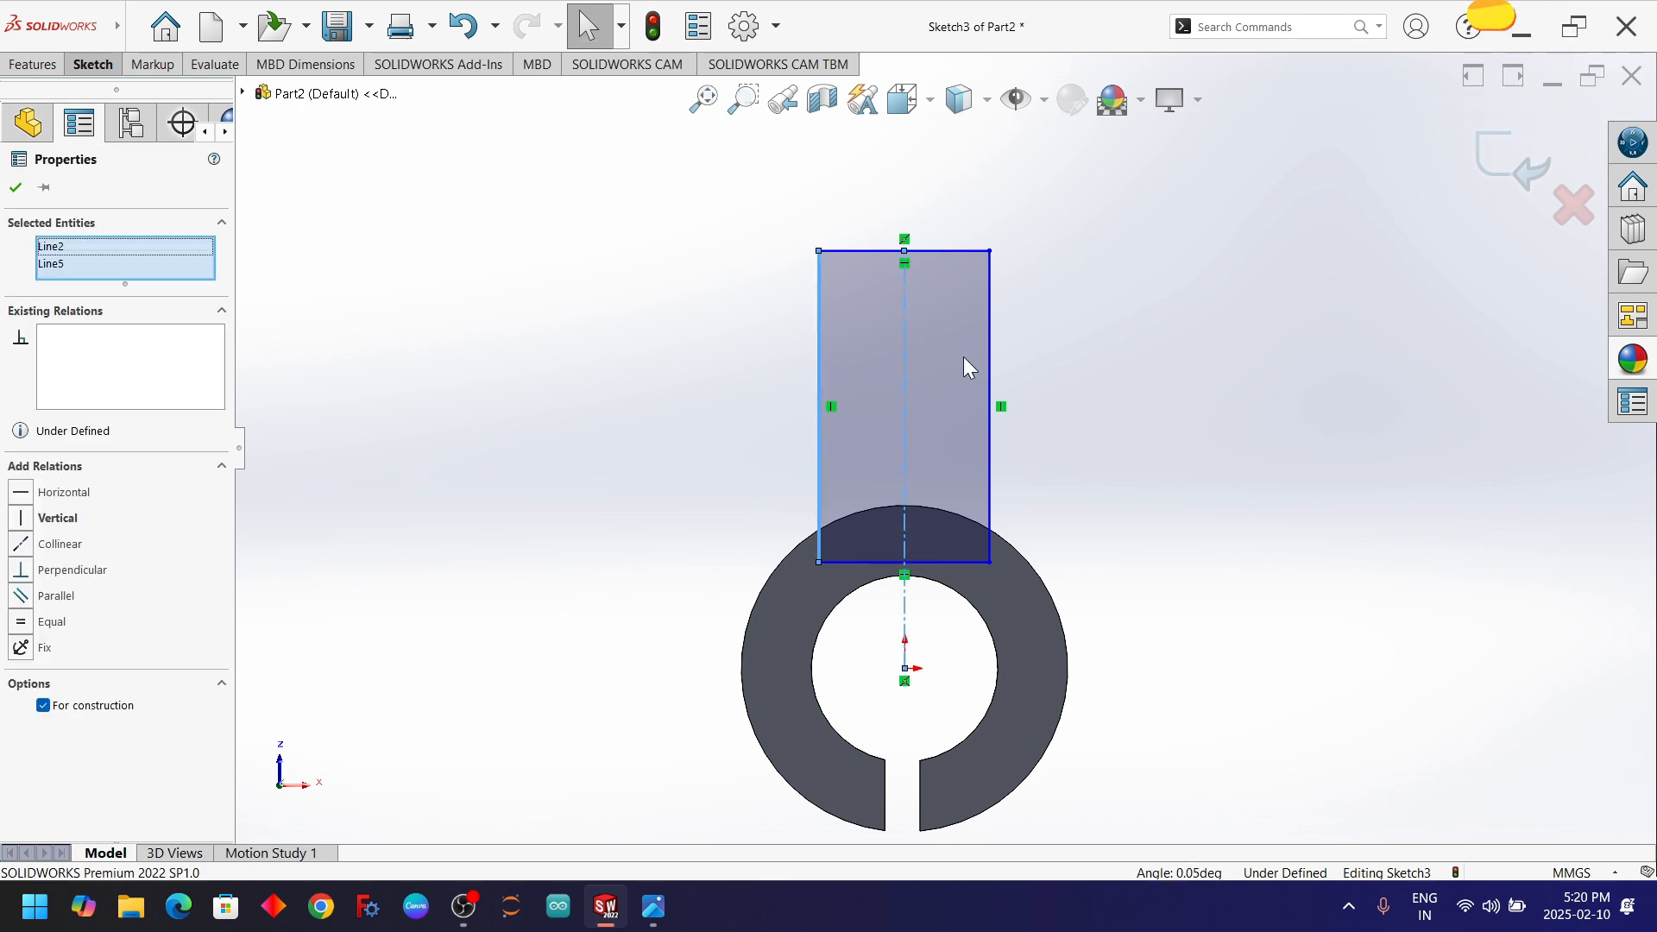
ctrl+click(989, 336)
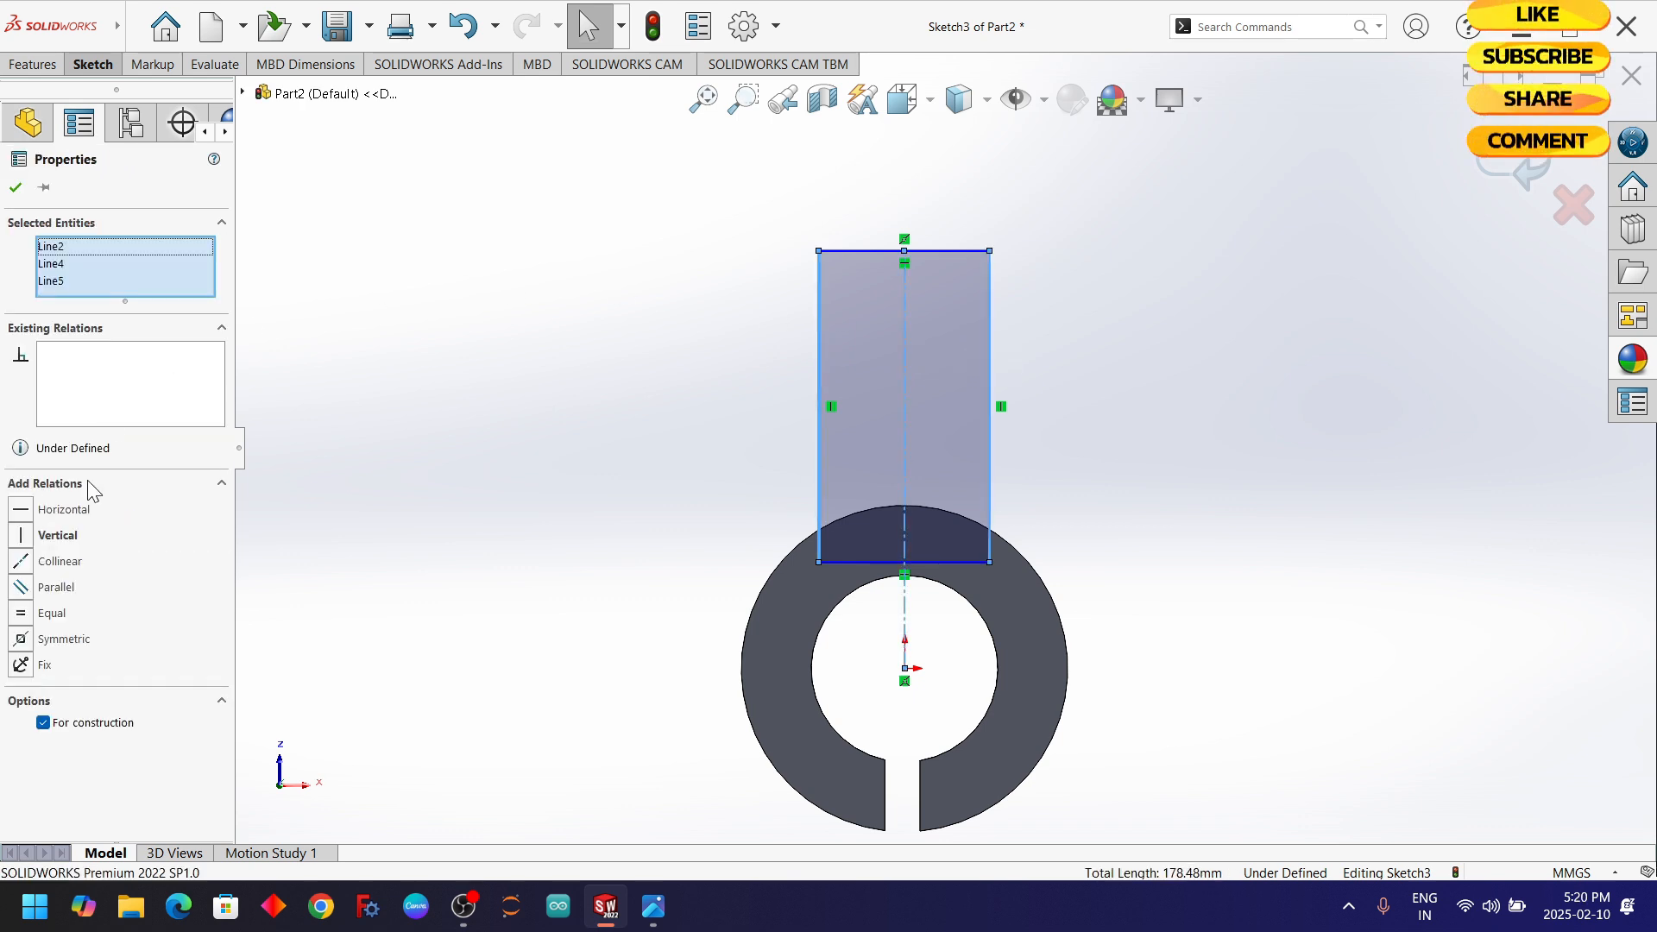
click(56, 541)
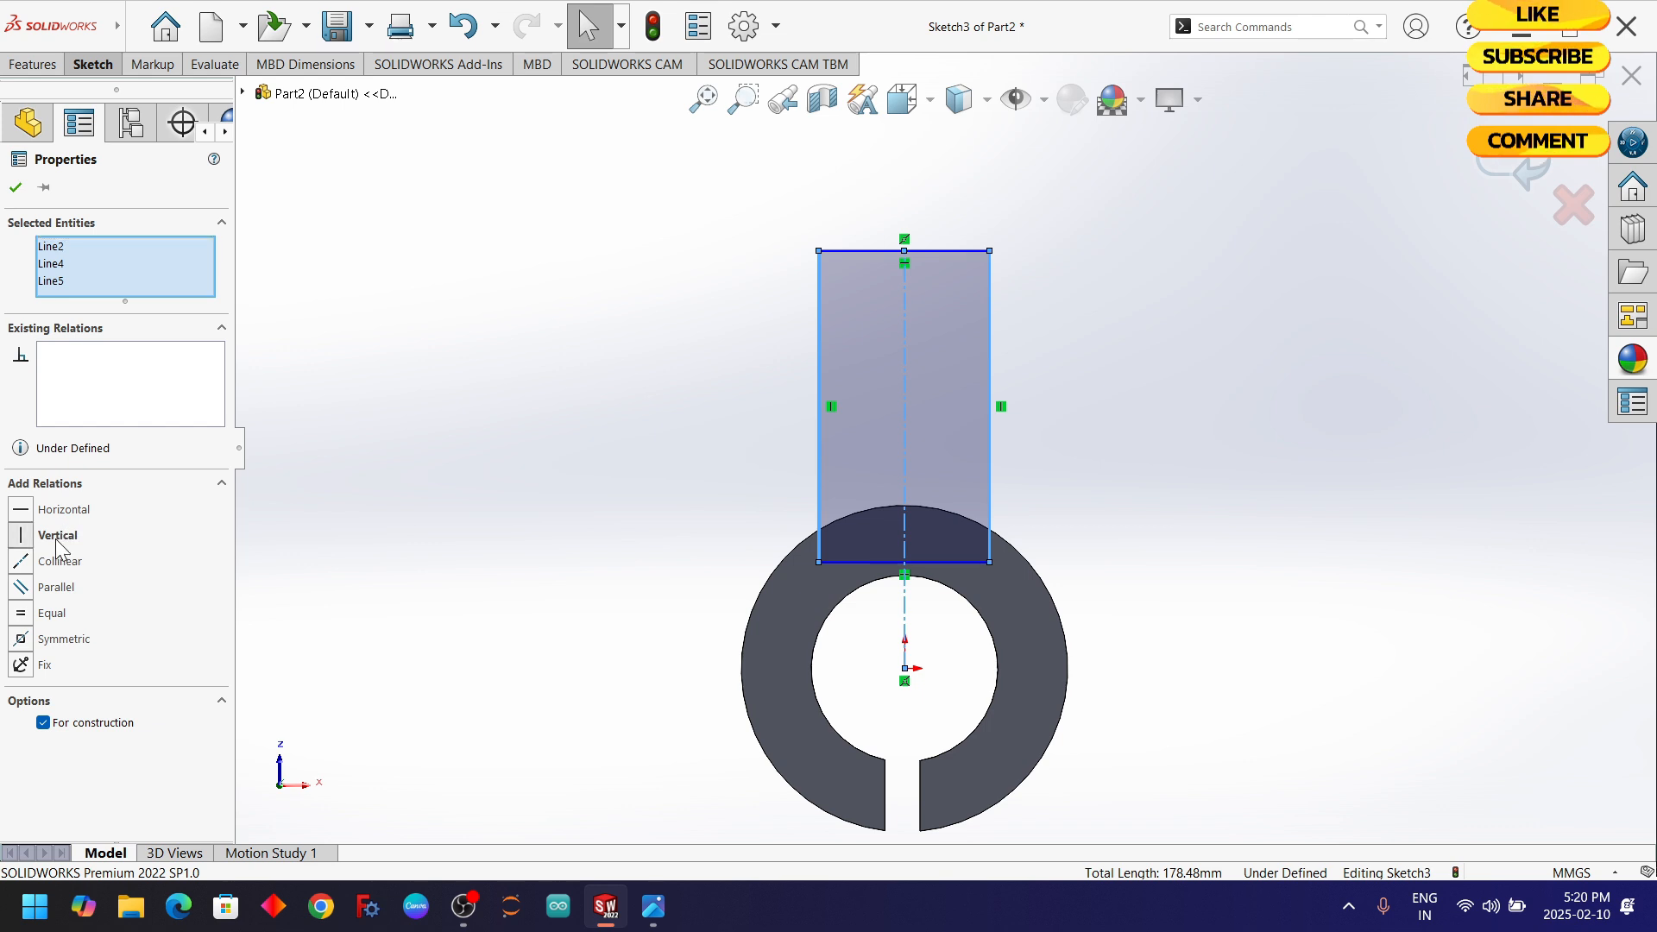
click(16, 190)
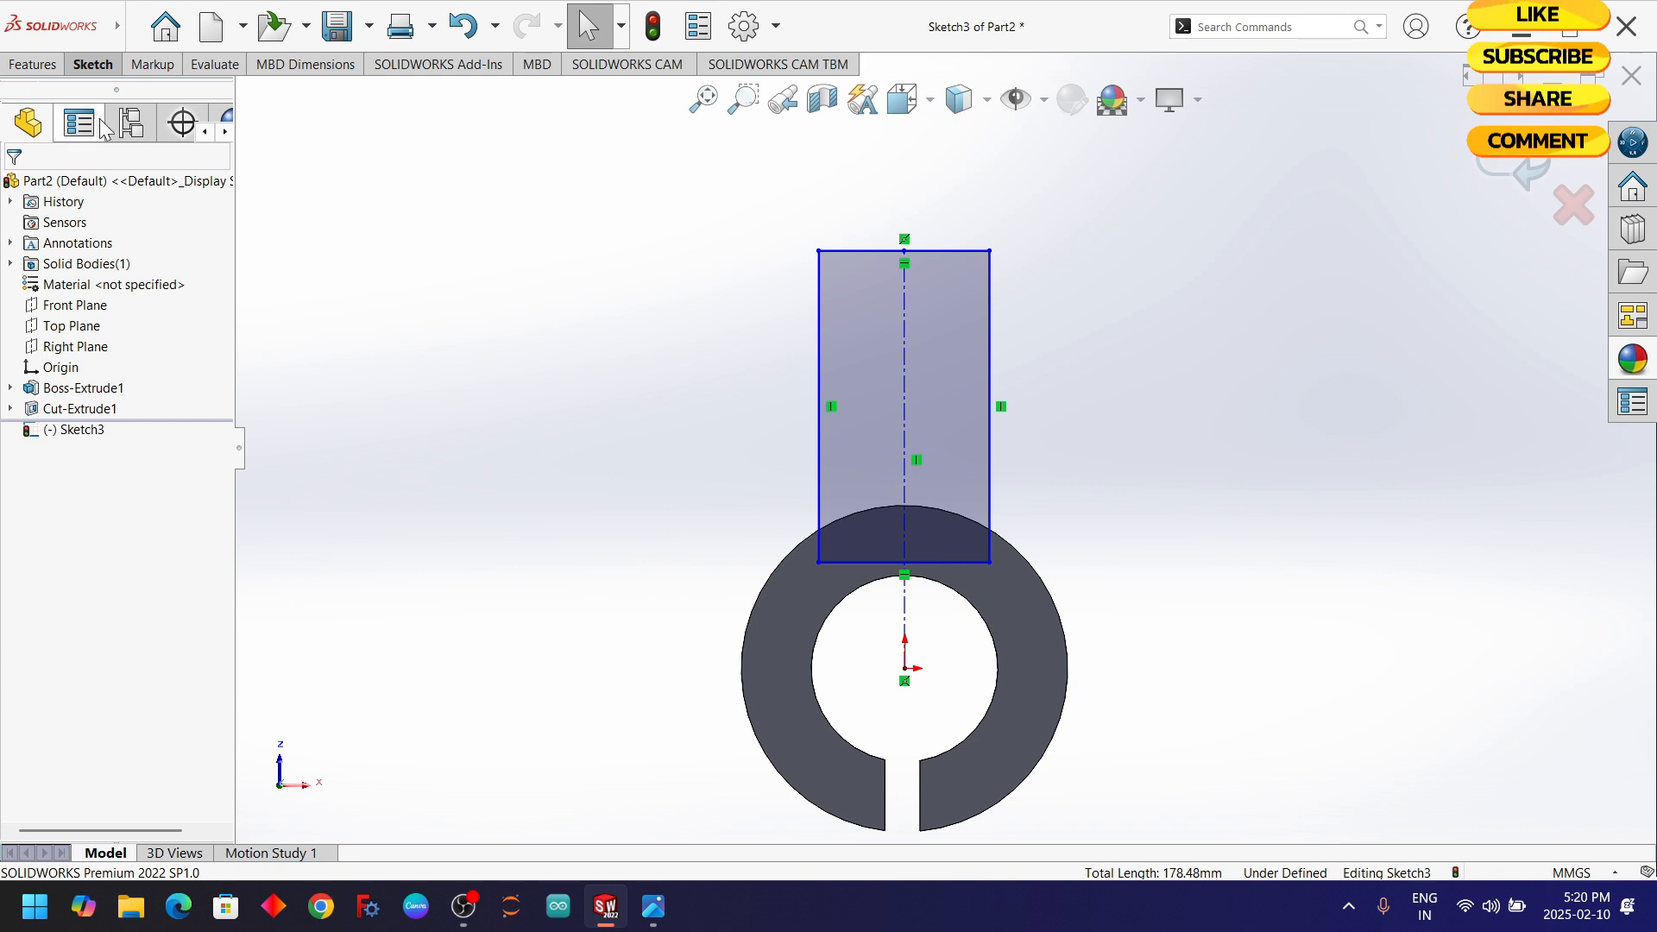
- Dimension the distance from the origin to the rectangle's outer short edge as 90 mm
click(93, 64)
click(82, 123)
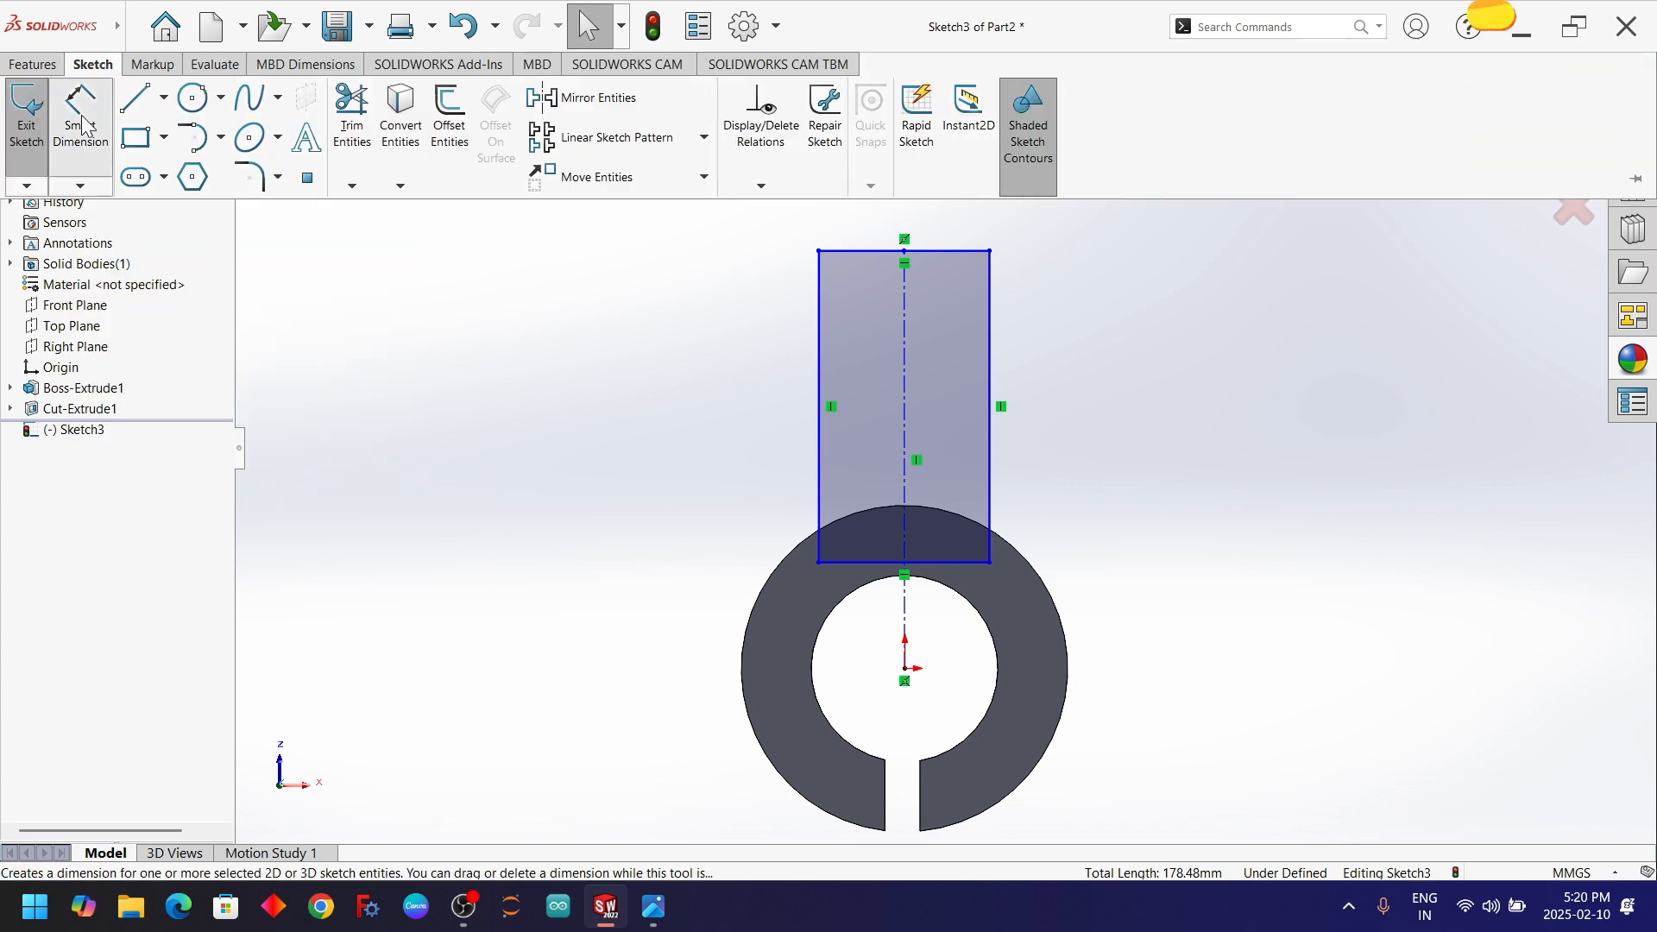
click(906, 671)
click(958, 252)
click(1202, 363)
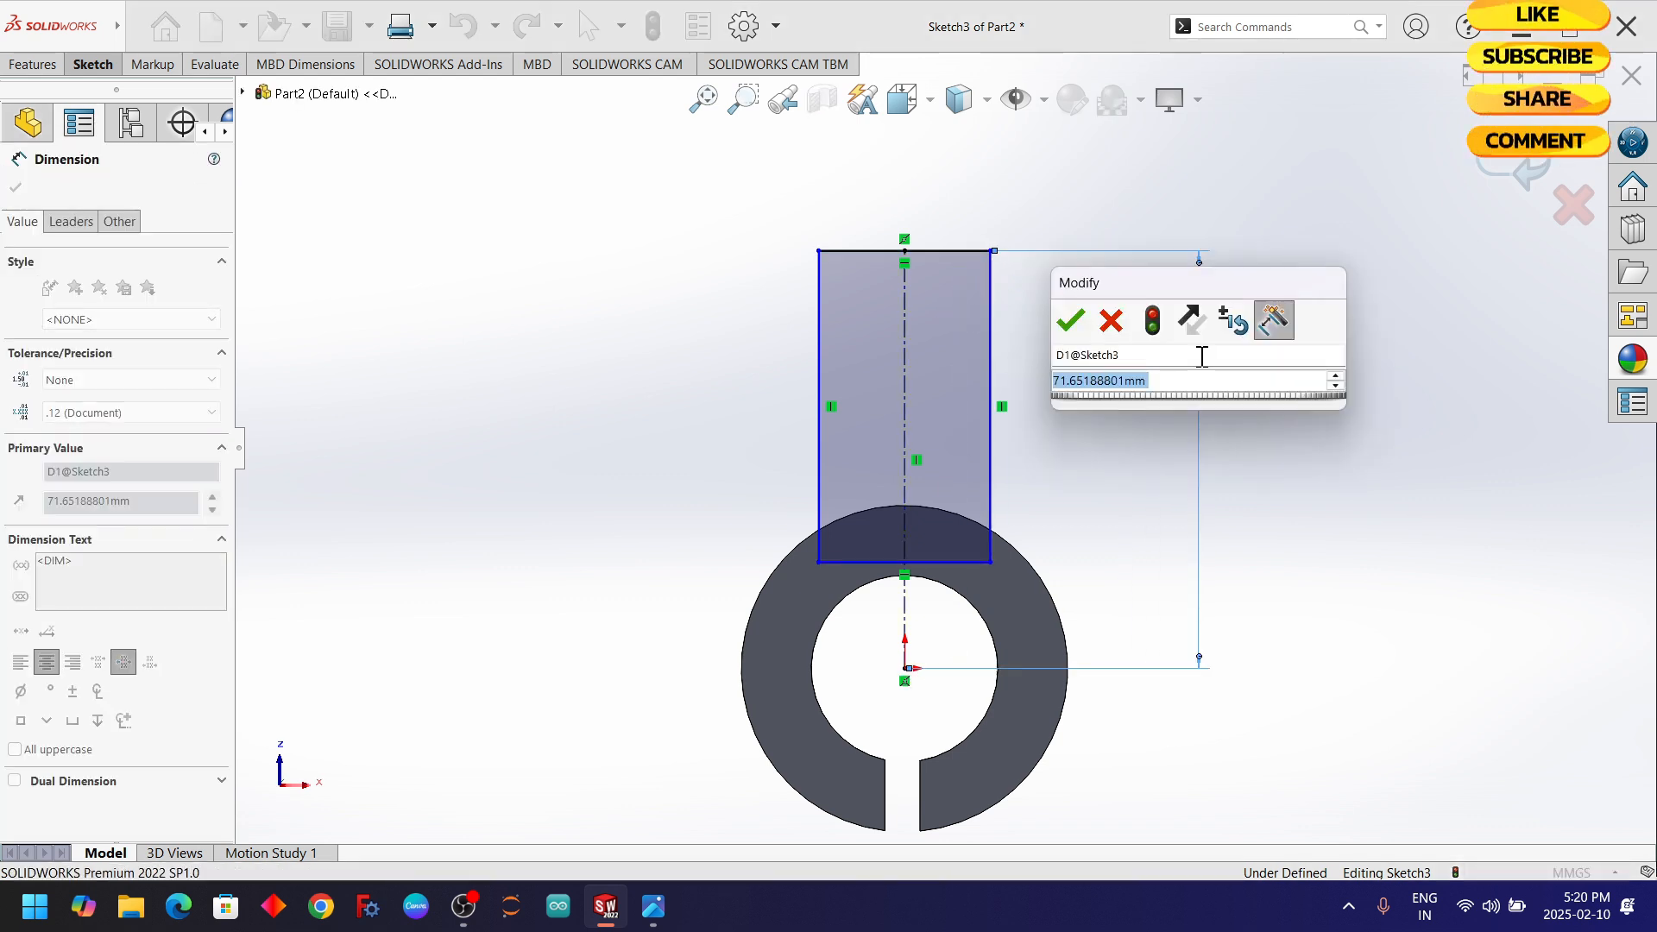
text(90)
key(Return)
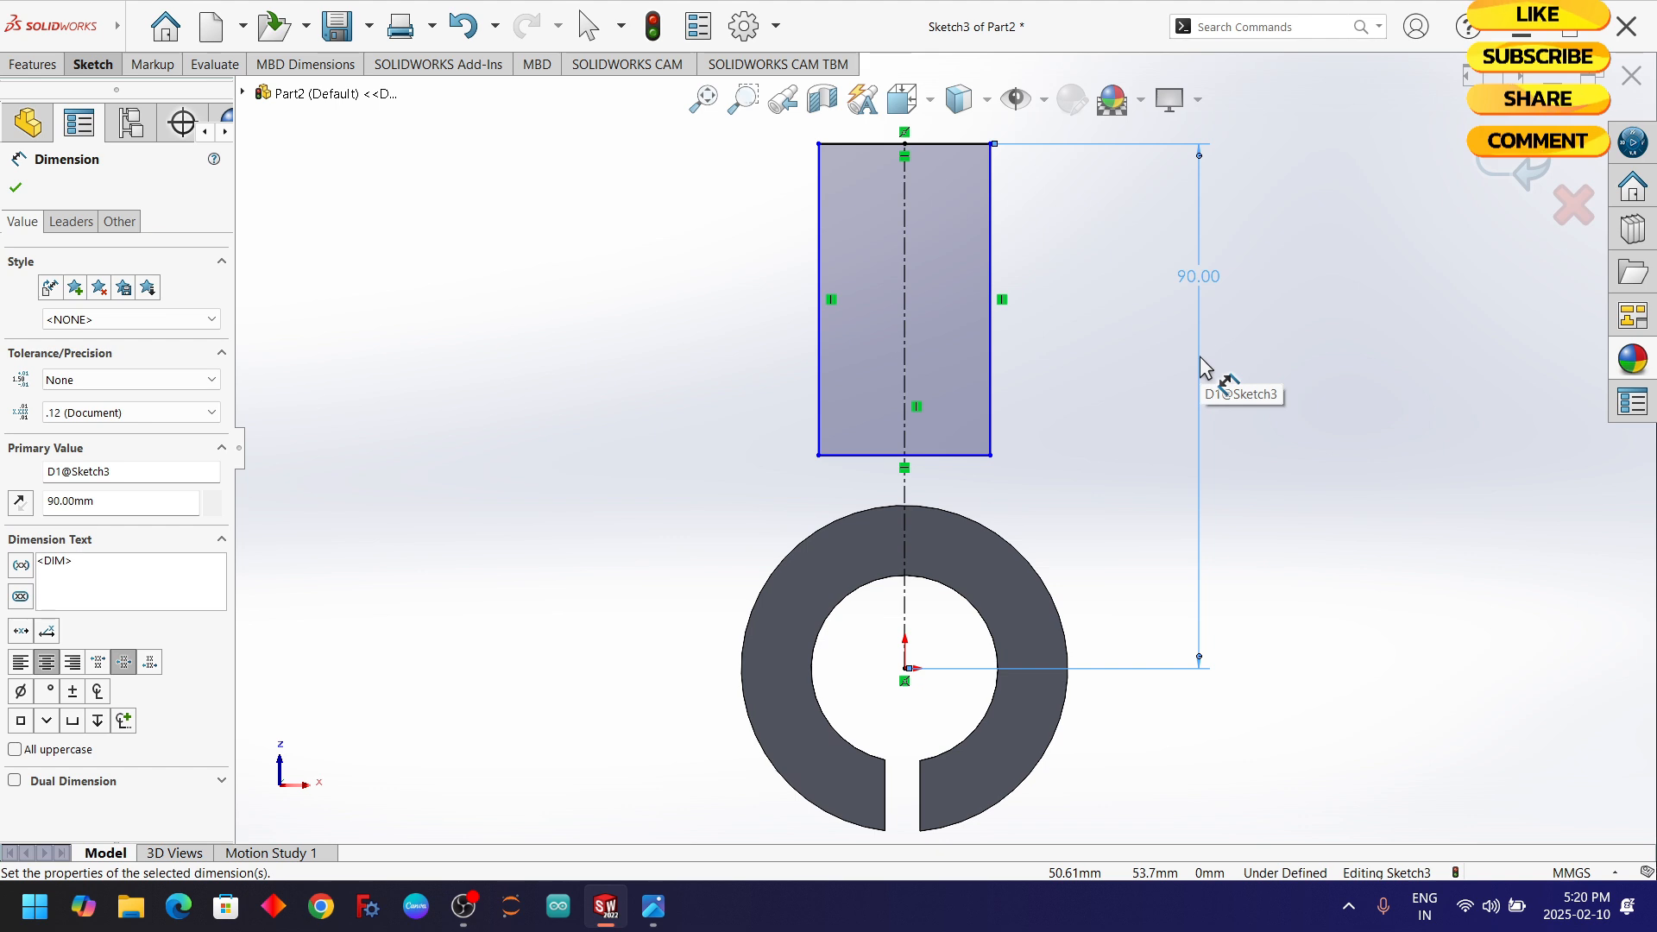
- Dimension the rectangle's width as 48 mm along its outer short edge
click(955, 145)
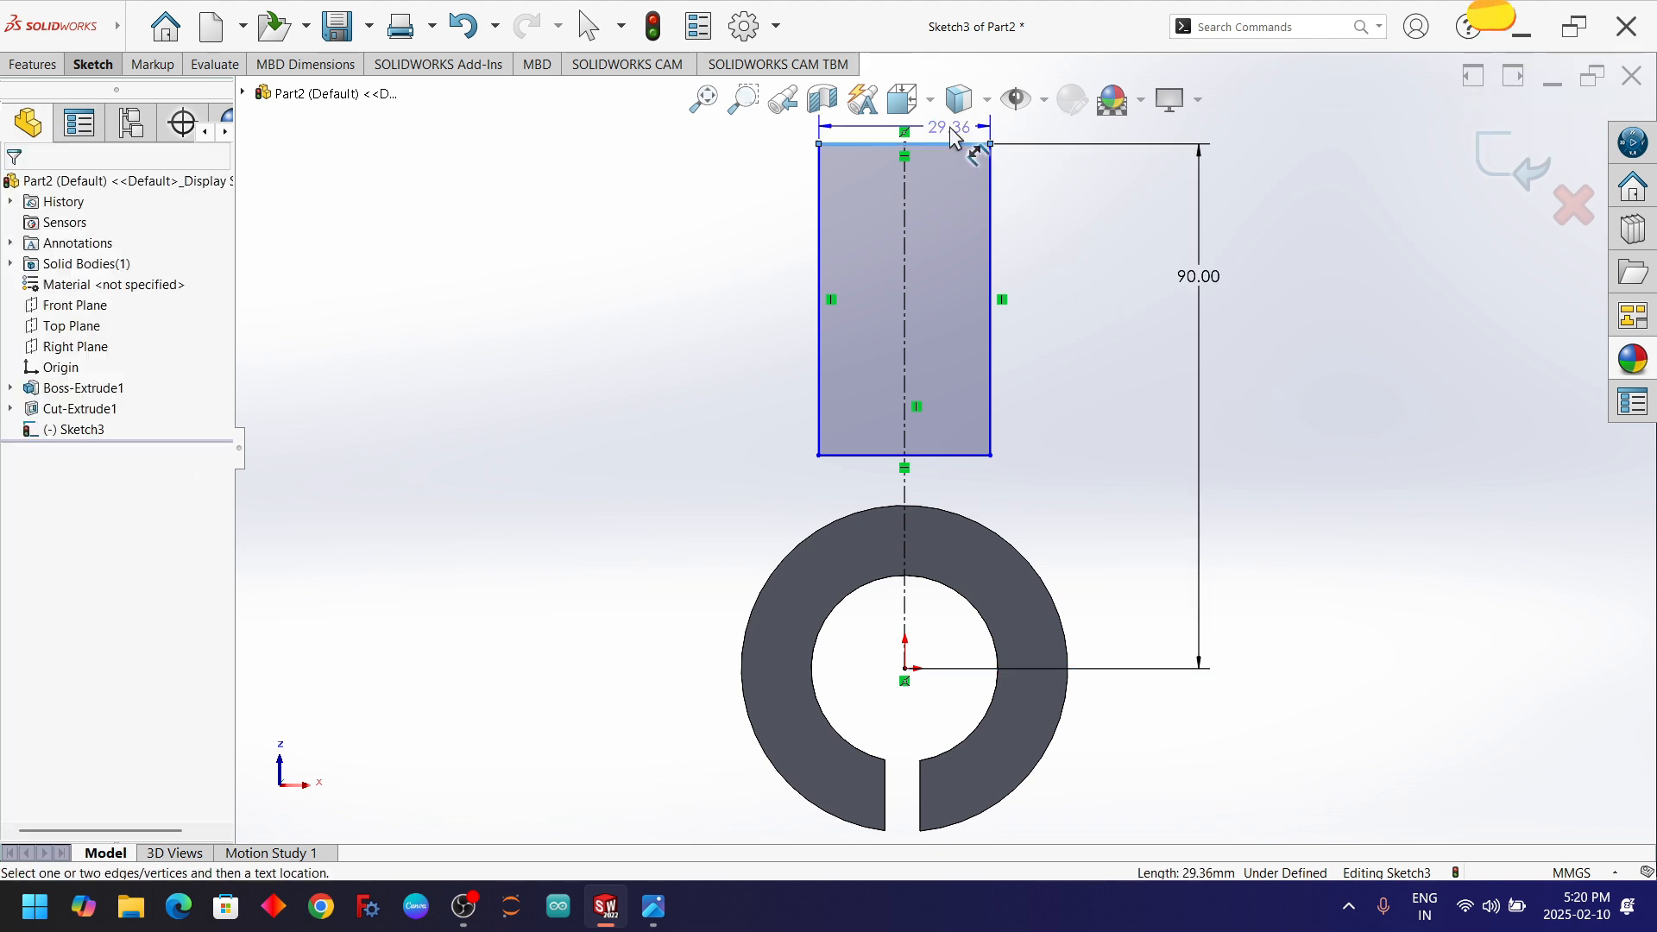
click(951, 130)
text(48)
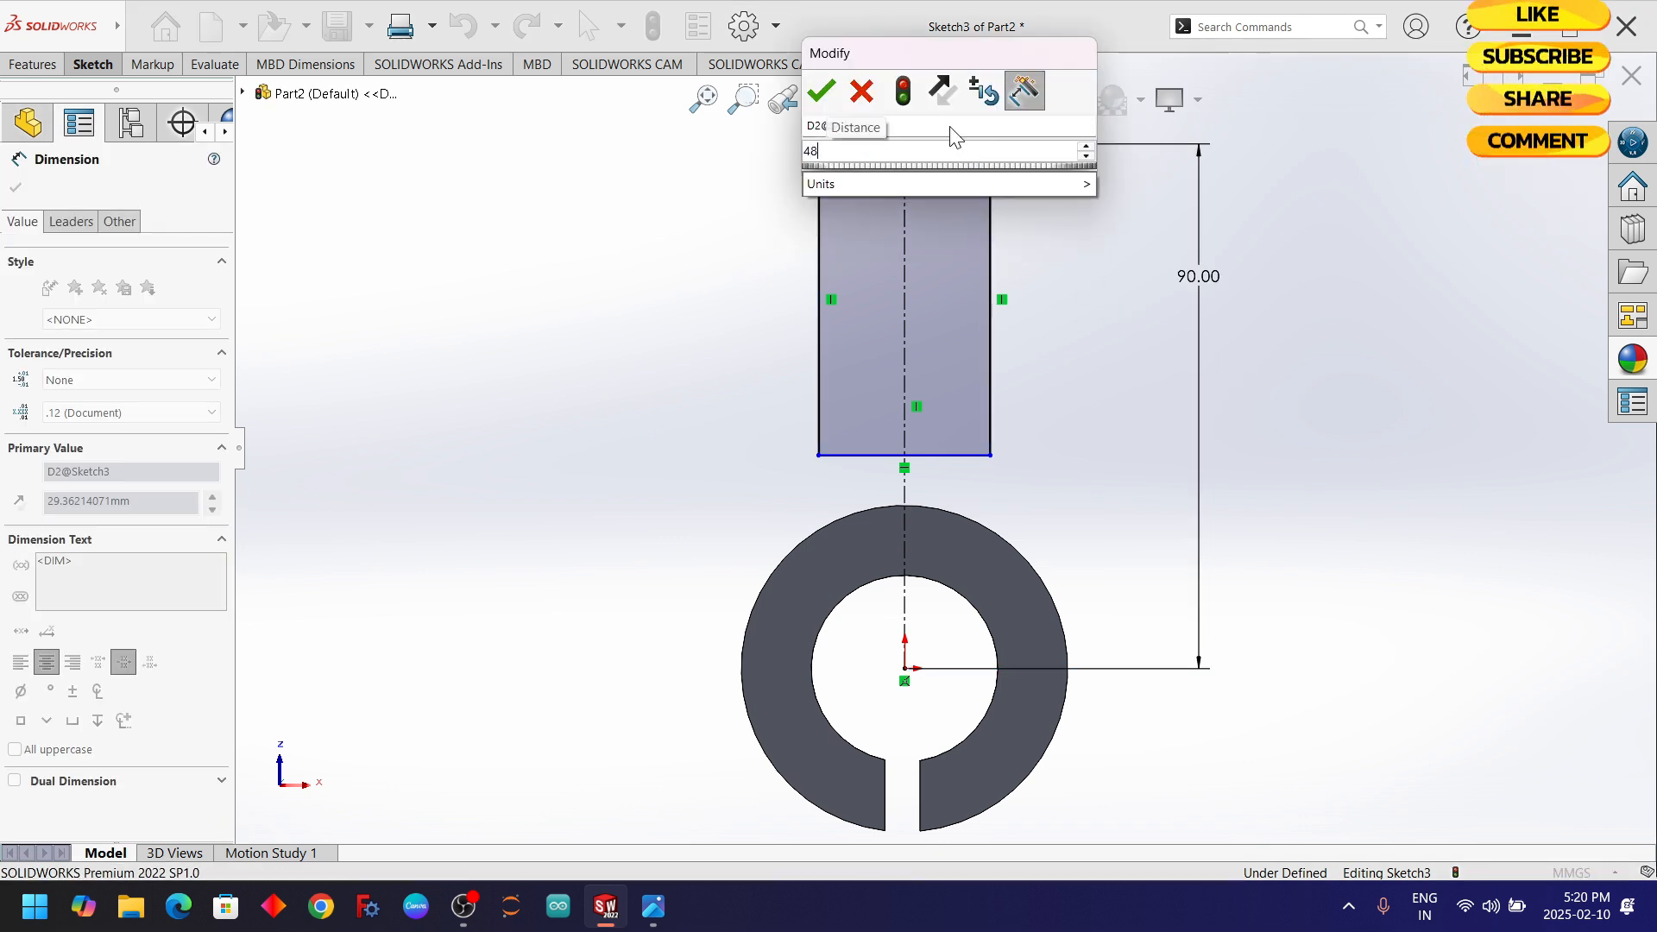
key(Return)
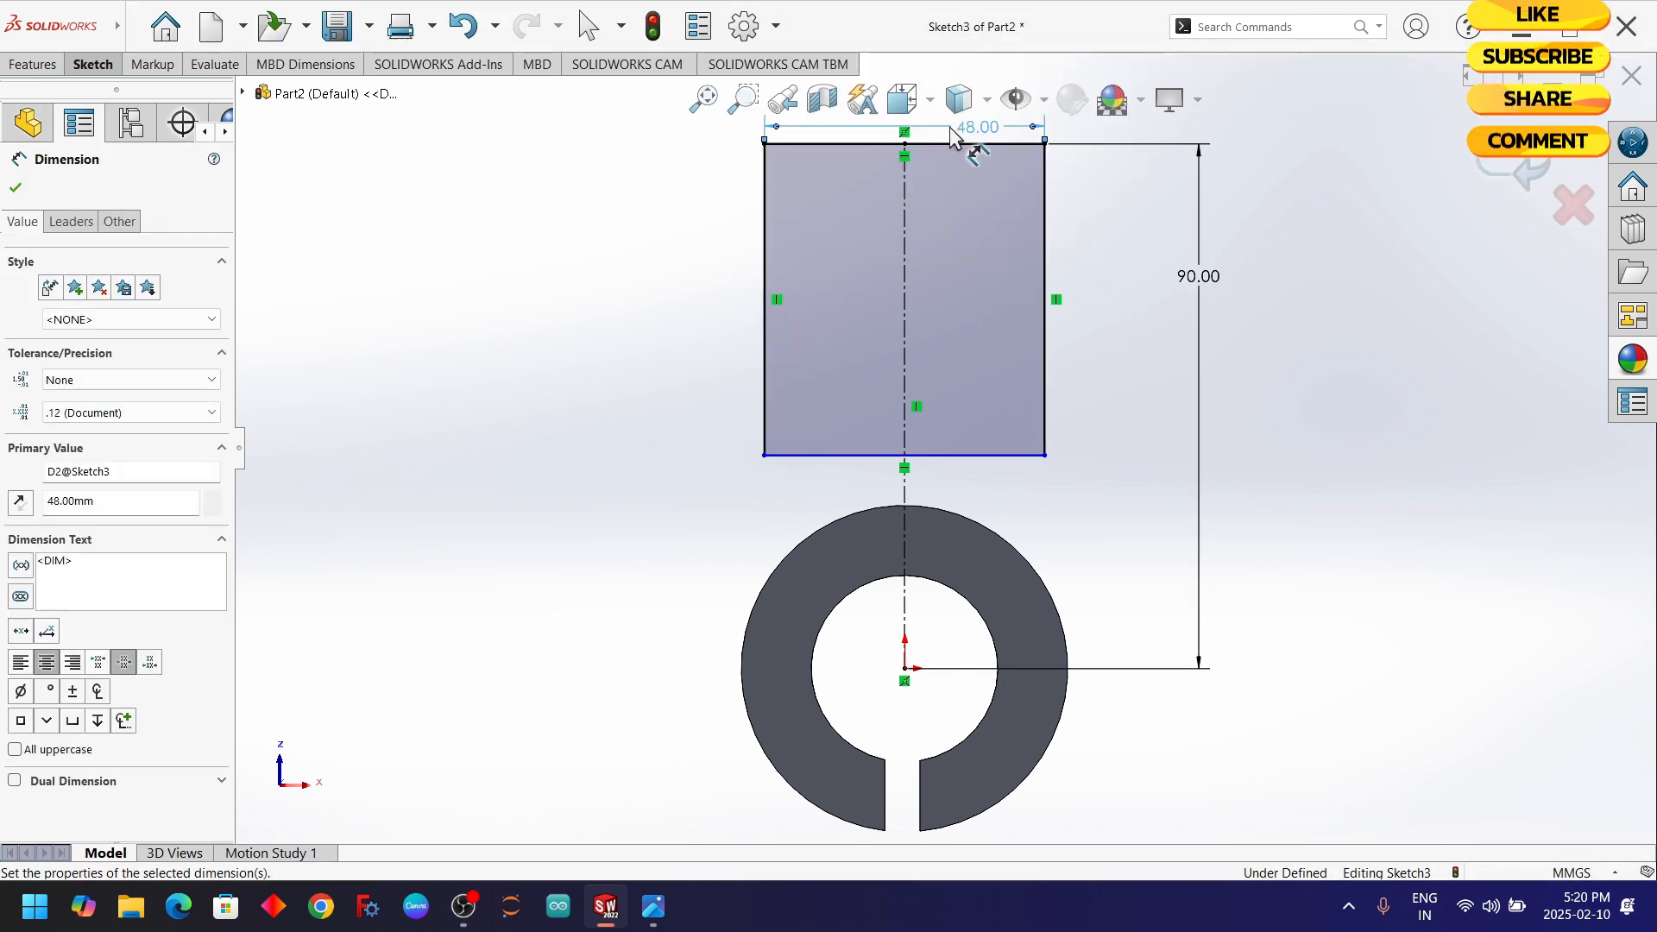
click(15, 188)
- Check the arm in the reference drawing and extend the rectangle's inner edge past the ring wall into the bore
key(f)
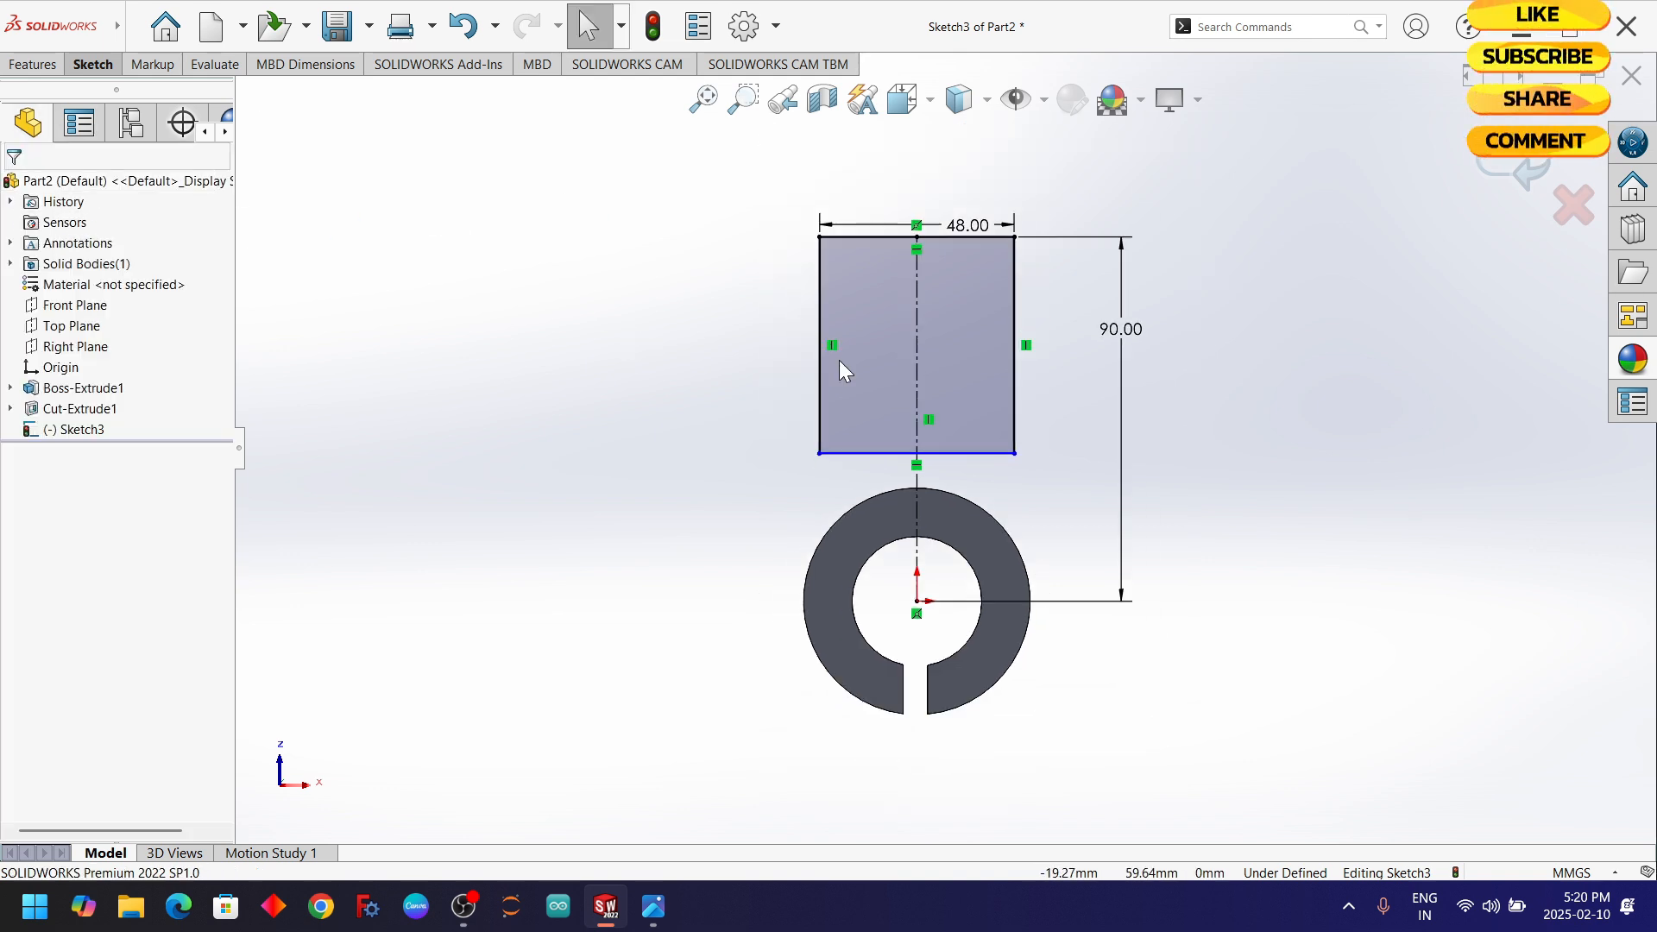
key(alt+Tab)
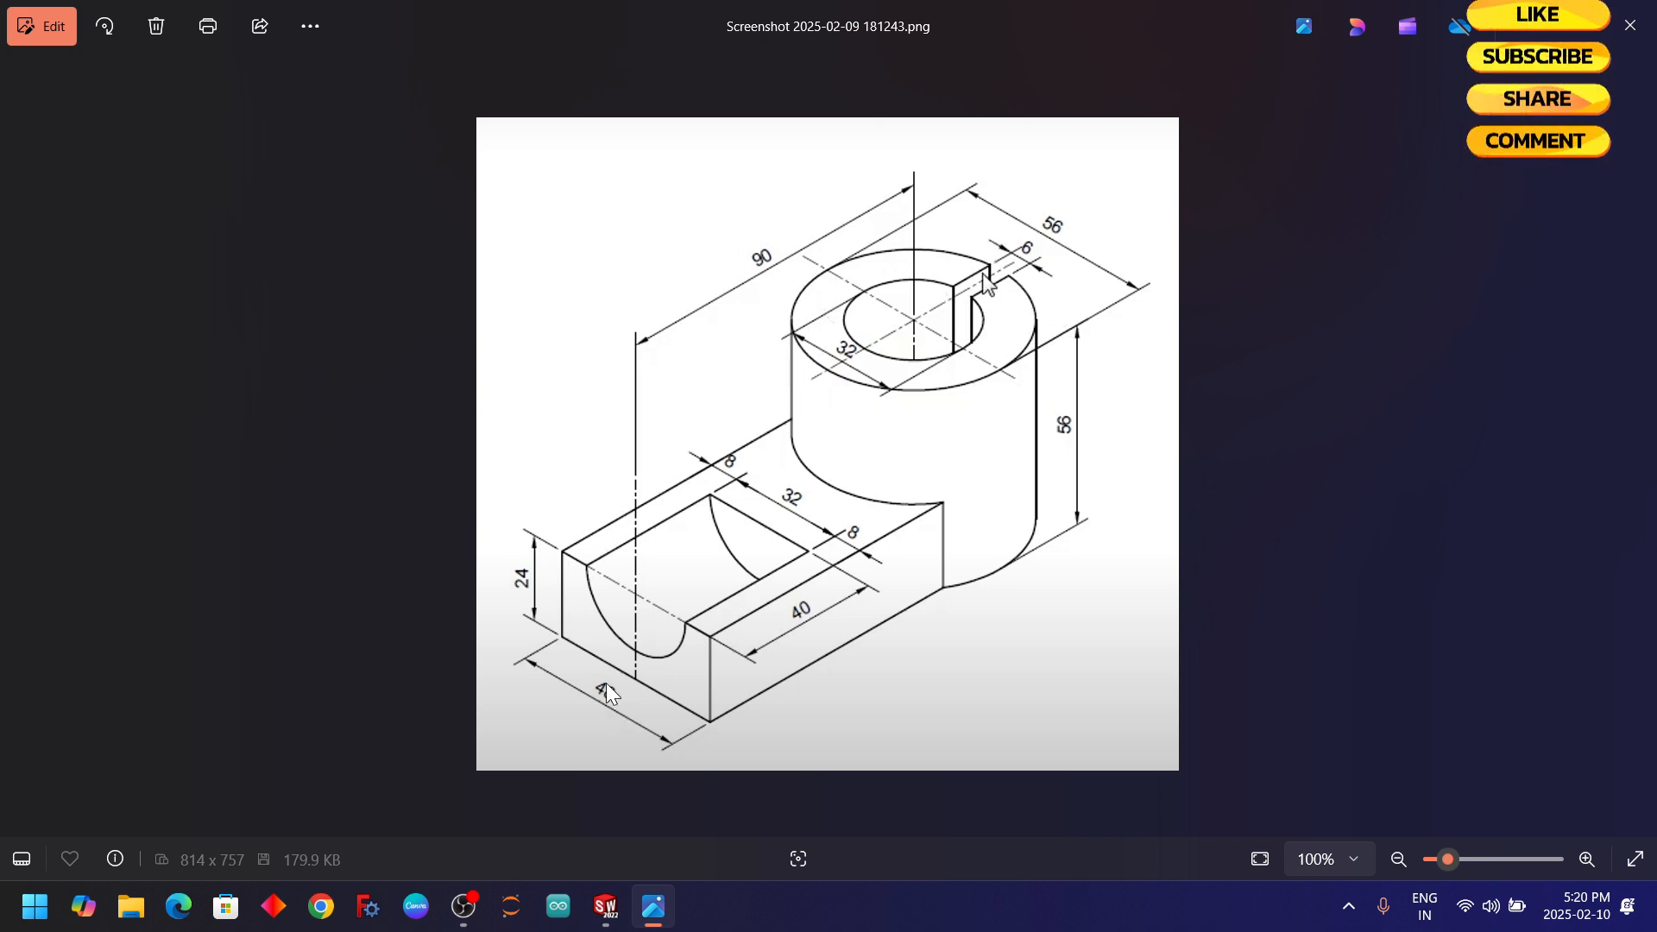
key(alt+Tab)
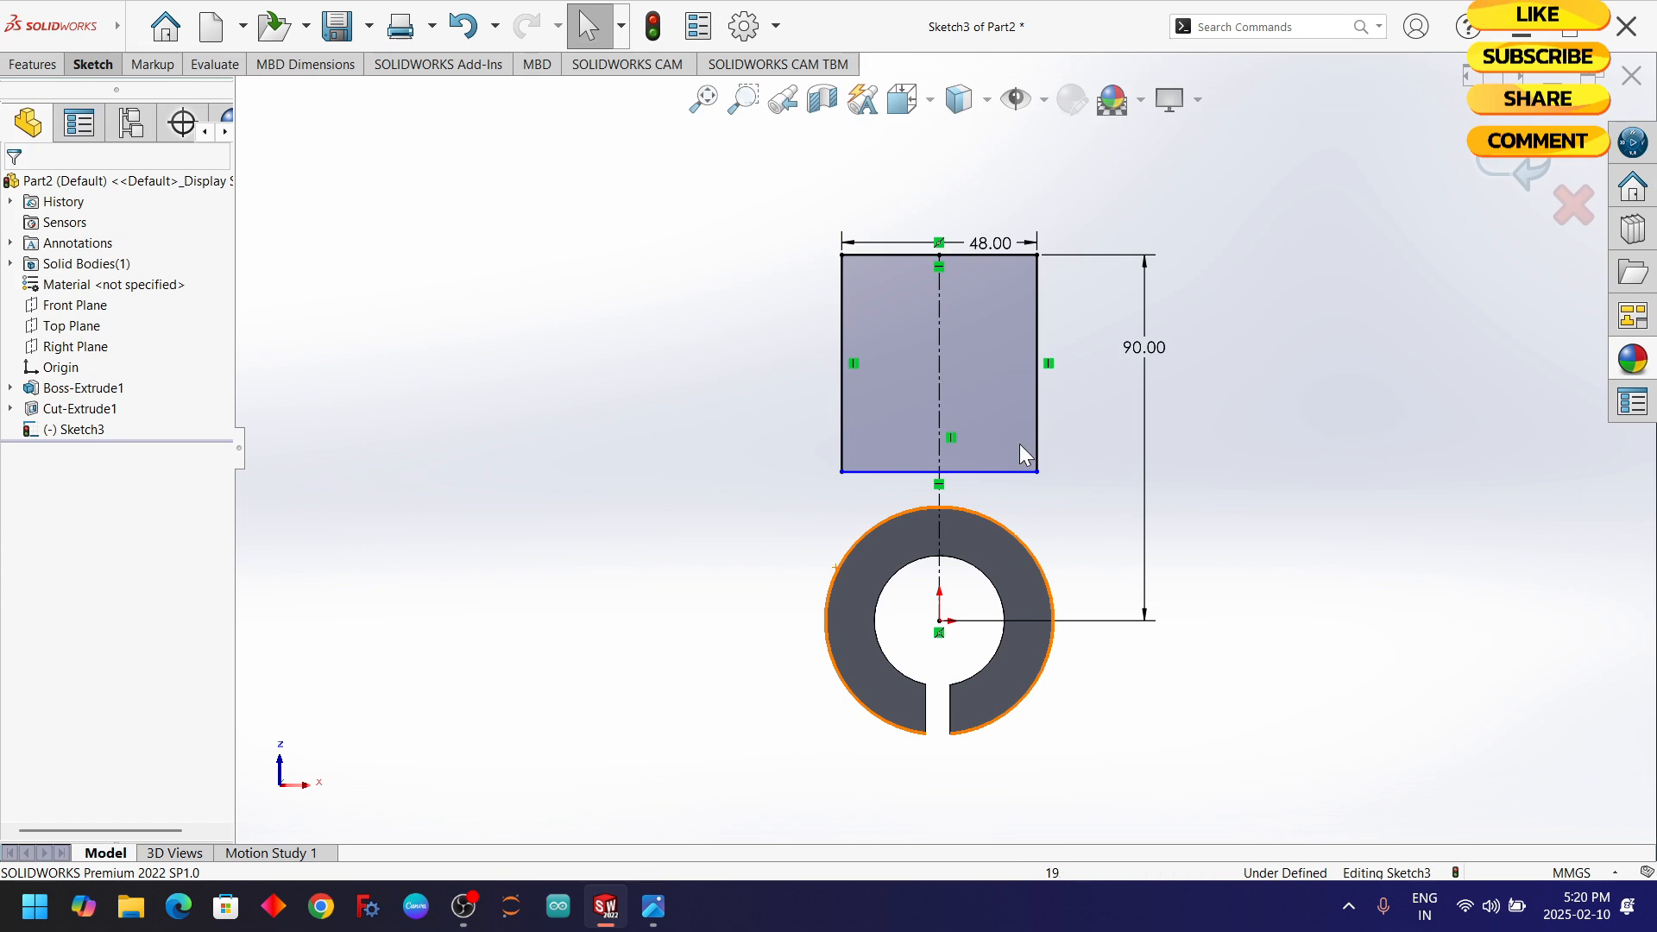
drag(1006, 475, 1017, 575)
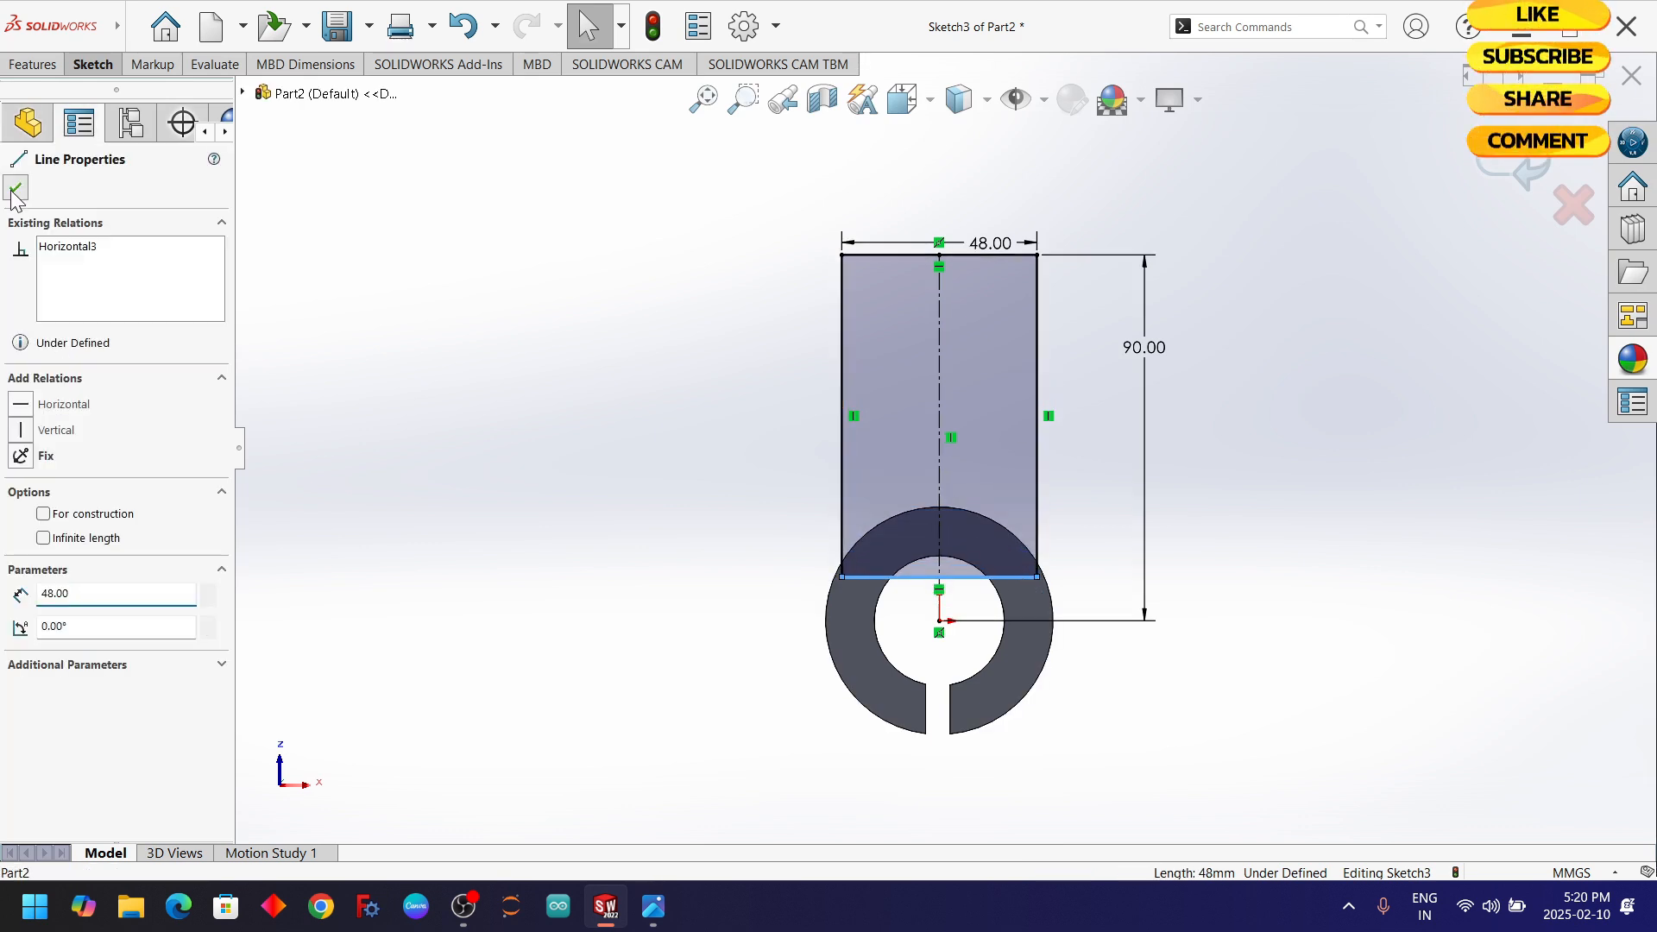
click(16, 188)
scroll(1224, 412, up, 1)
scroll(1223, 411, down, 1)
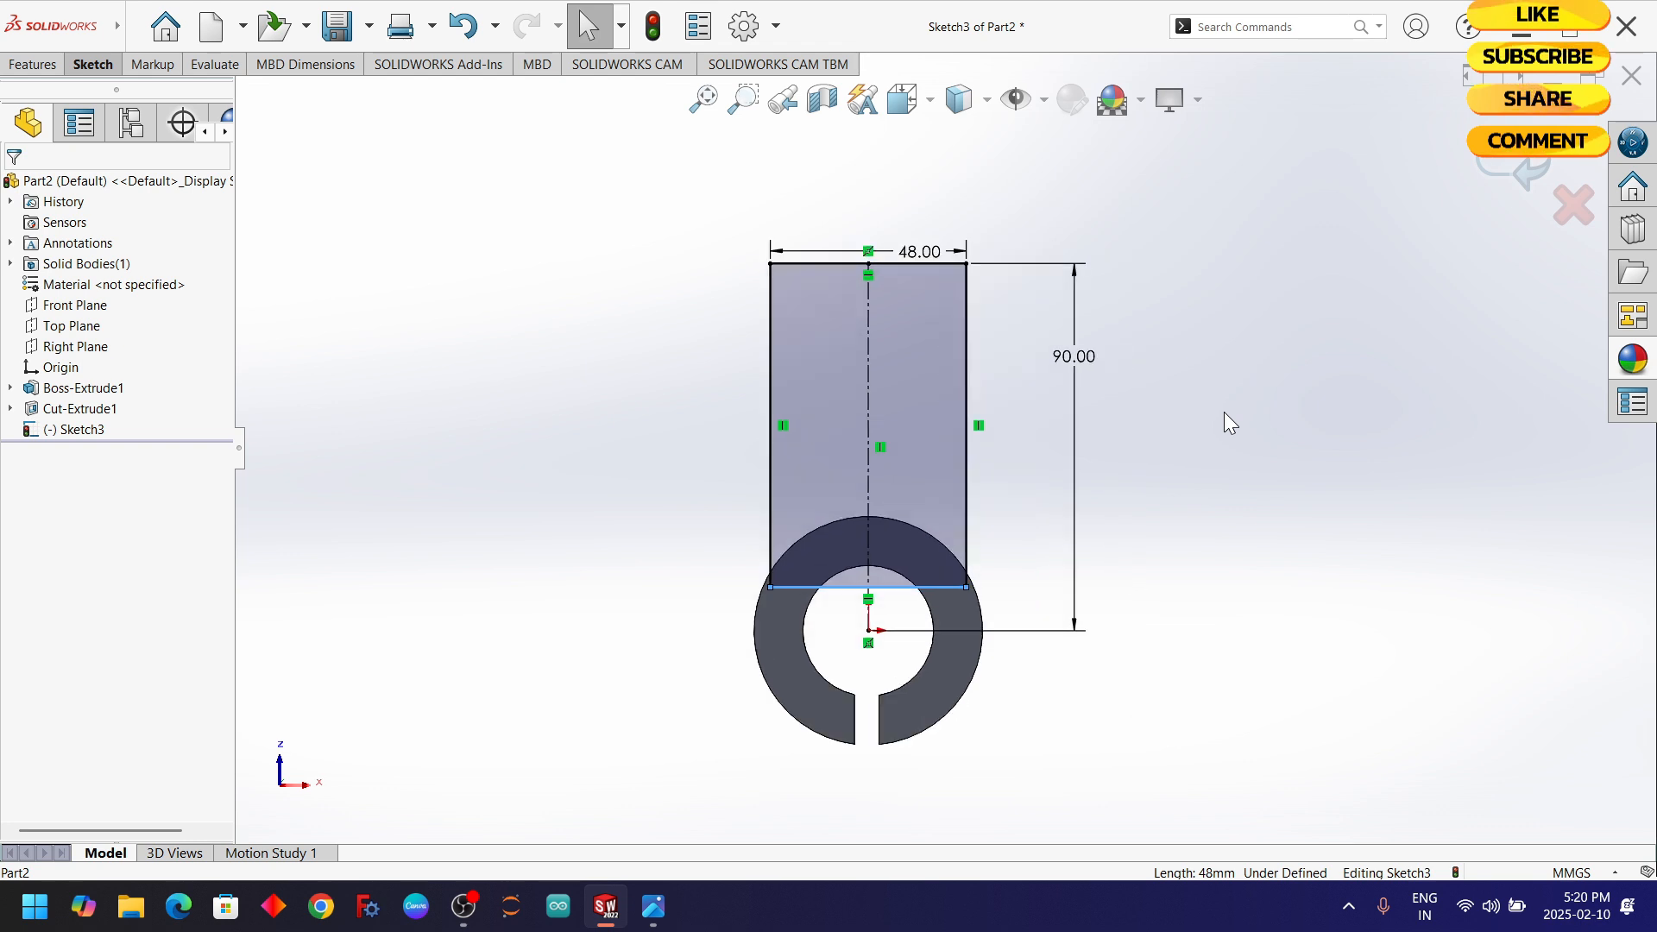
- Convert the ring's outer circular edge into a sketch entity
click(92, 64)
click(401, 138)
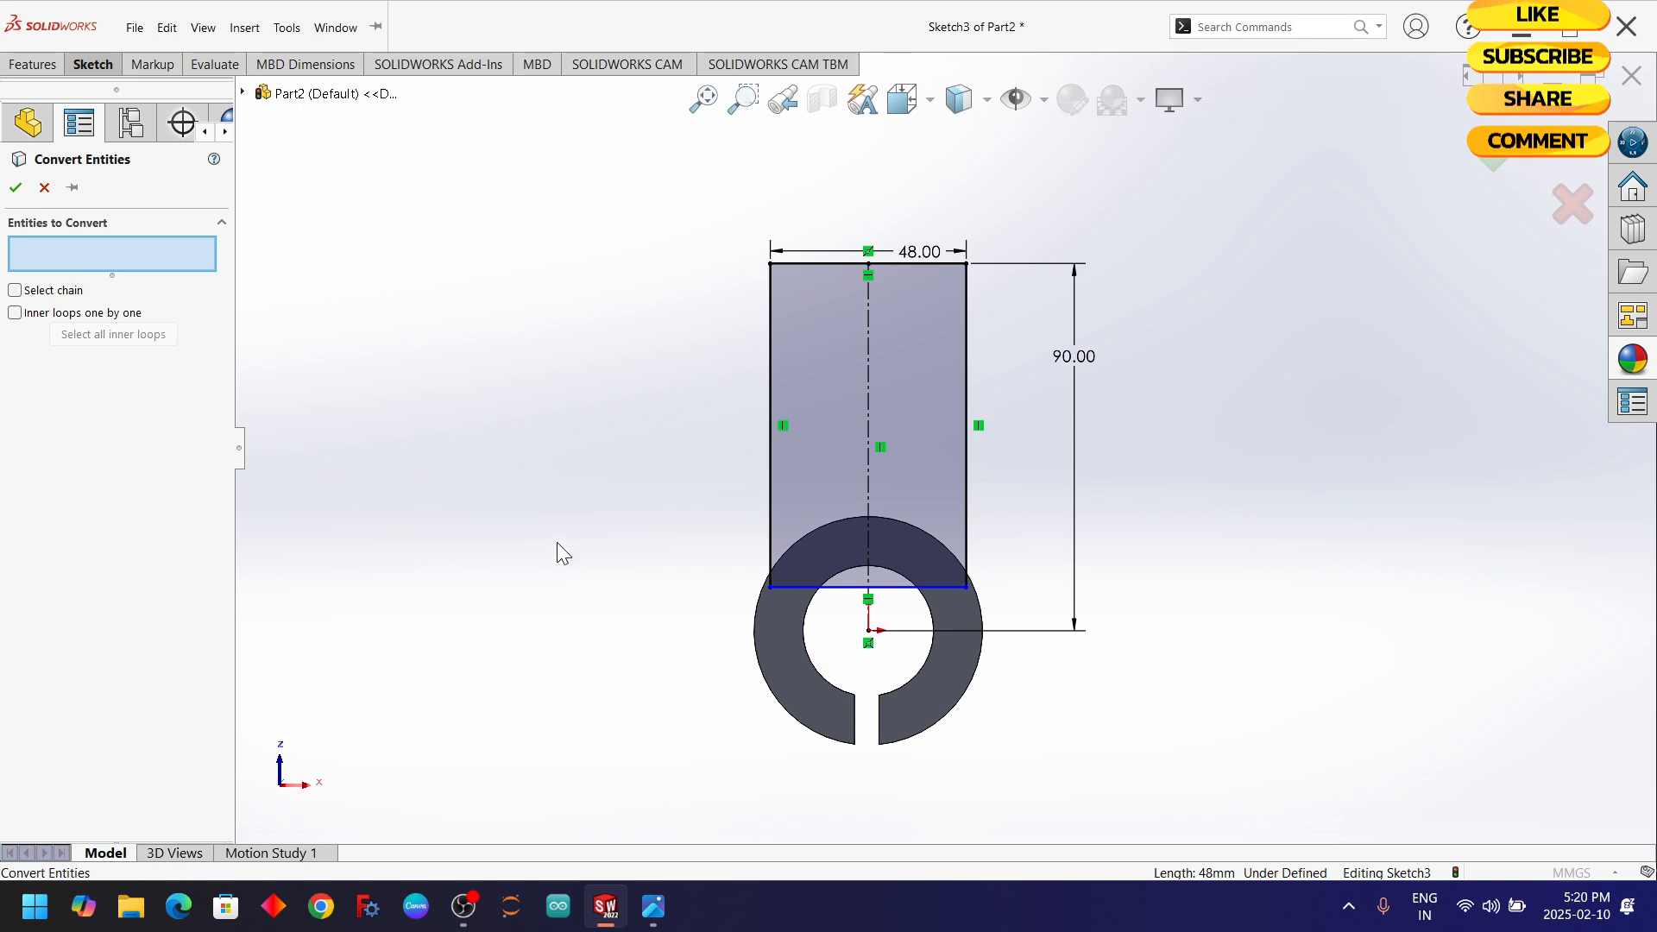
click(757, 629)
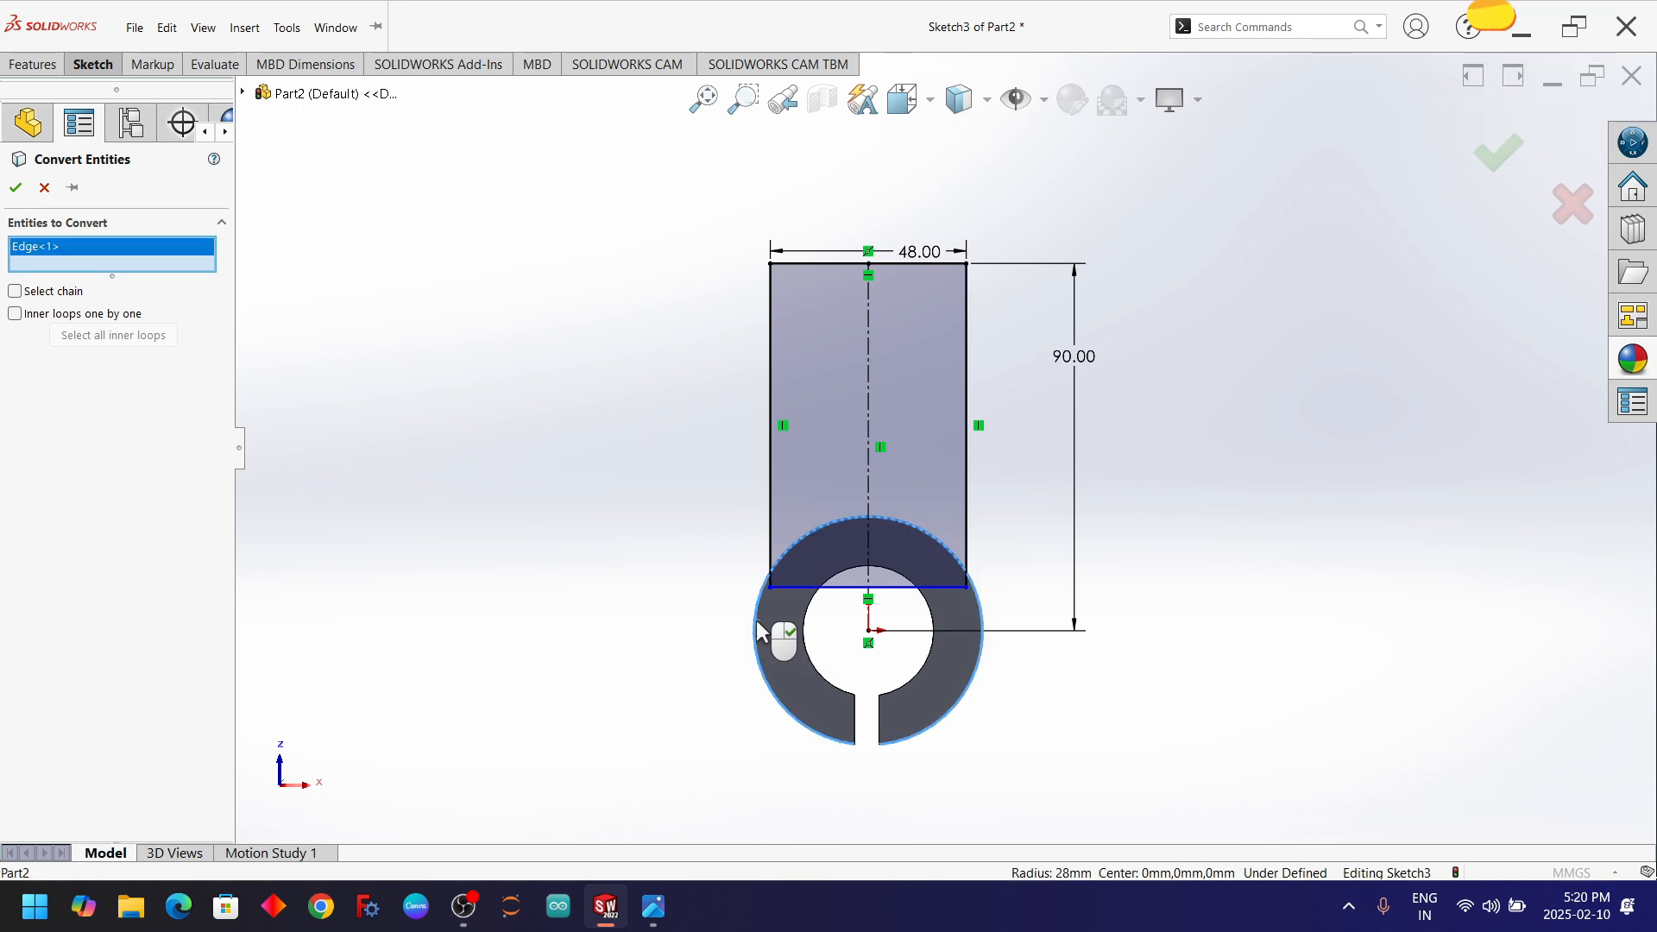
click(16, 187)
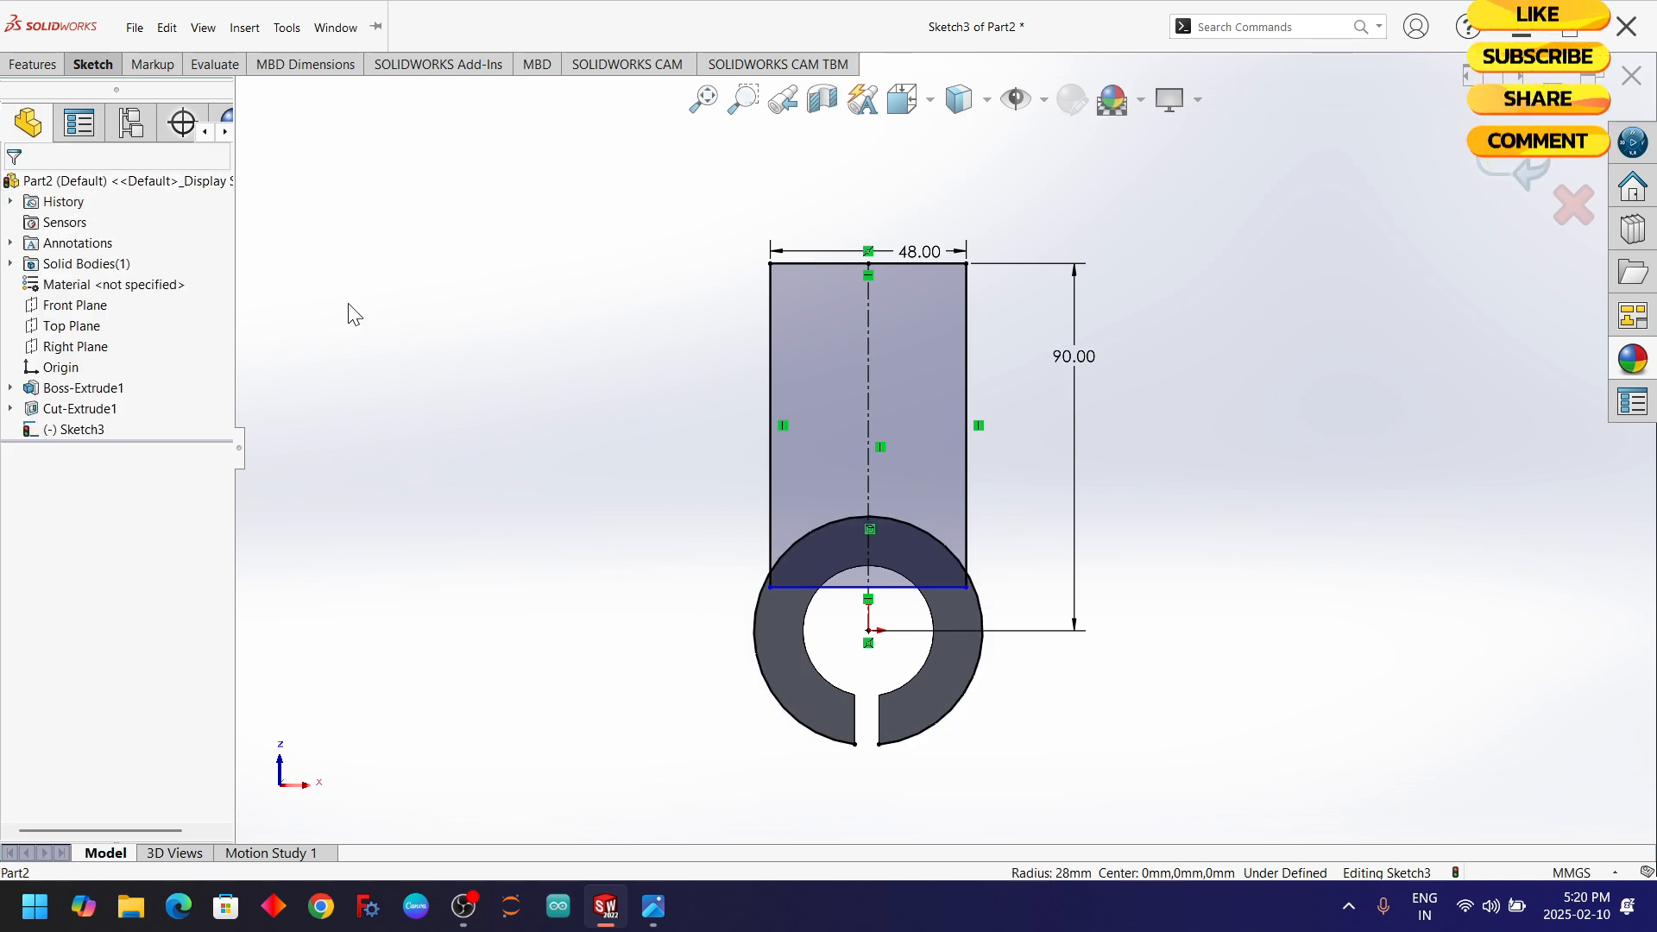
- Trim the rectangle's inner end inside the ring and the converted circle outside the arm, leaving the connecting arc, and exit the sketch
click(90, 67)
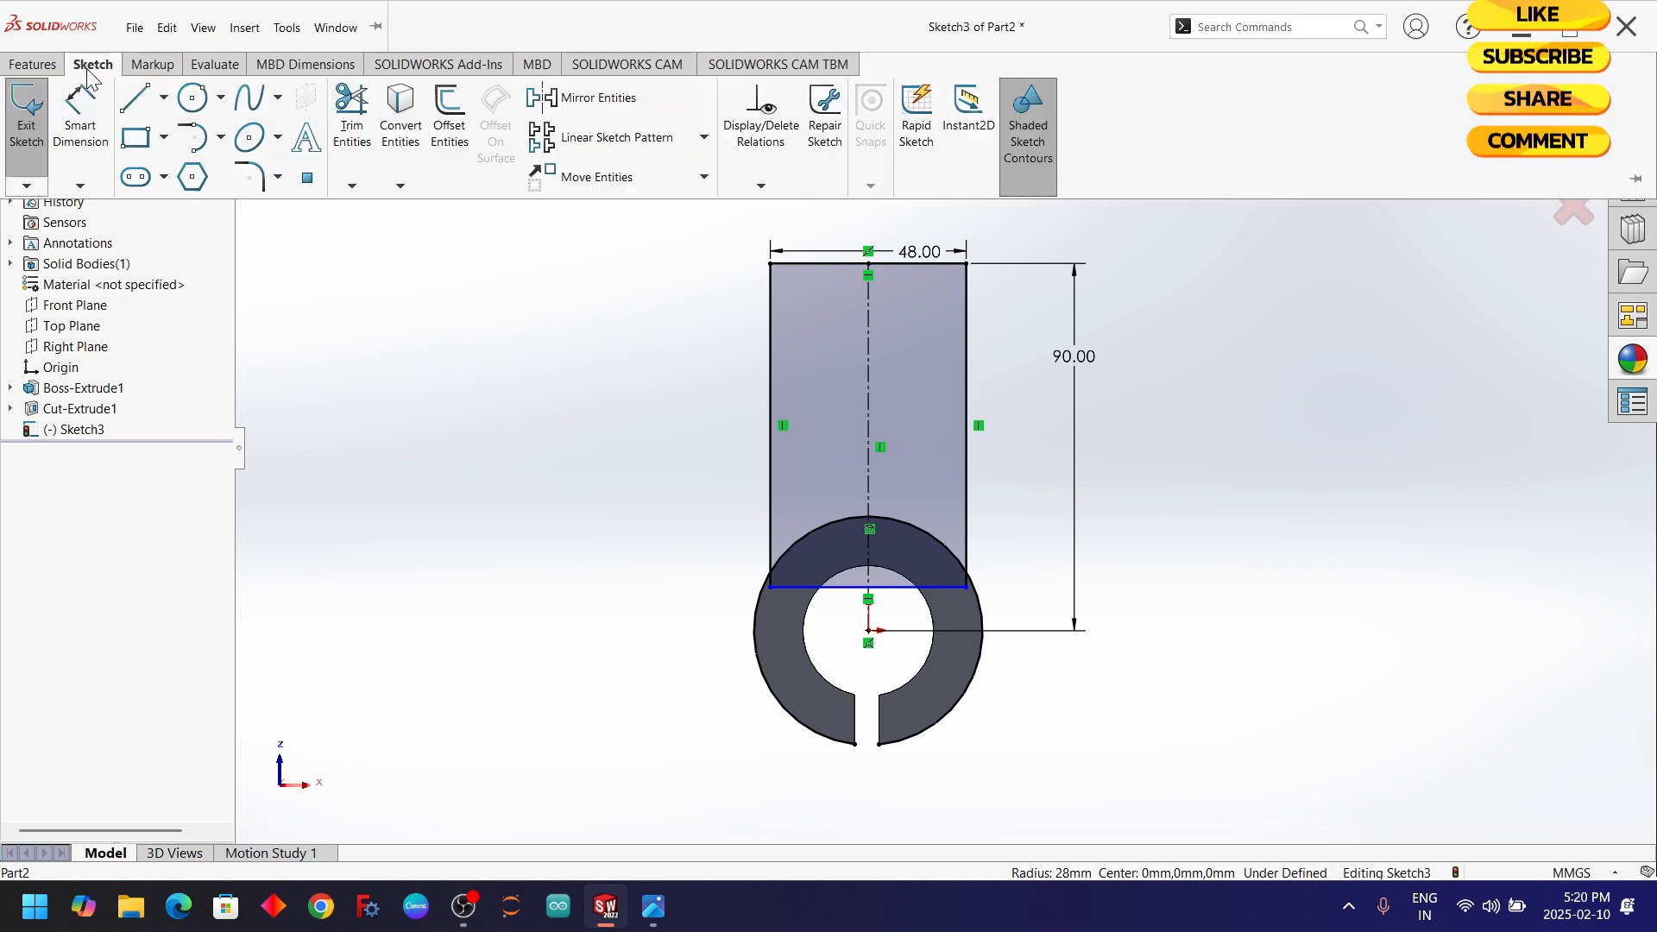
click(352, 154)
scroll(824, 596, down, 3)
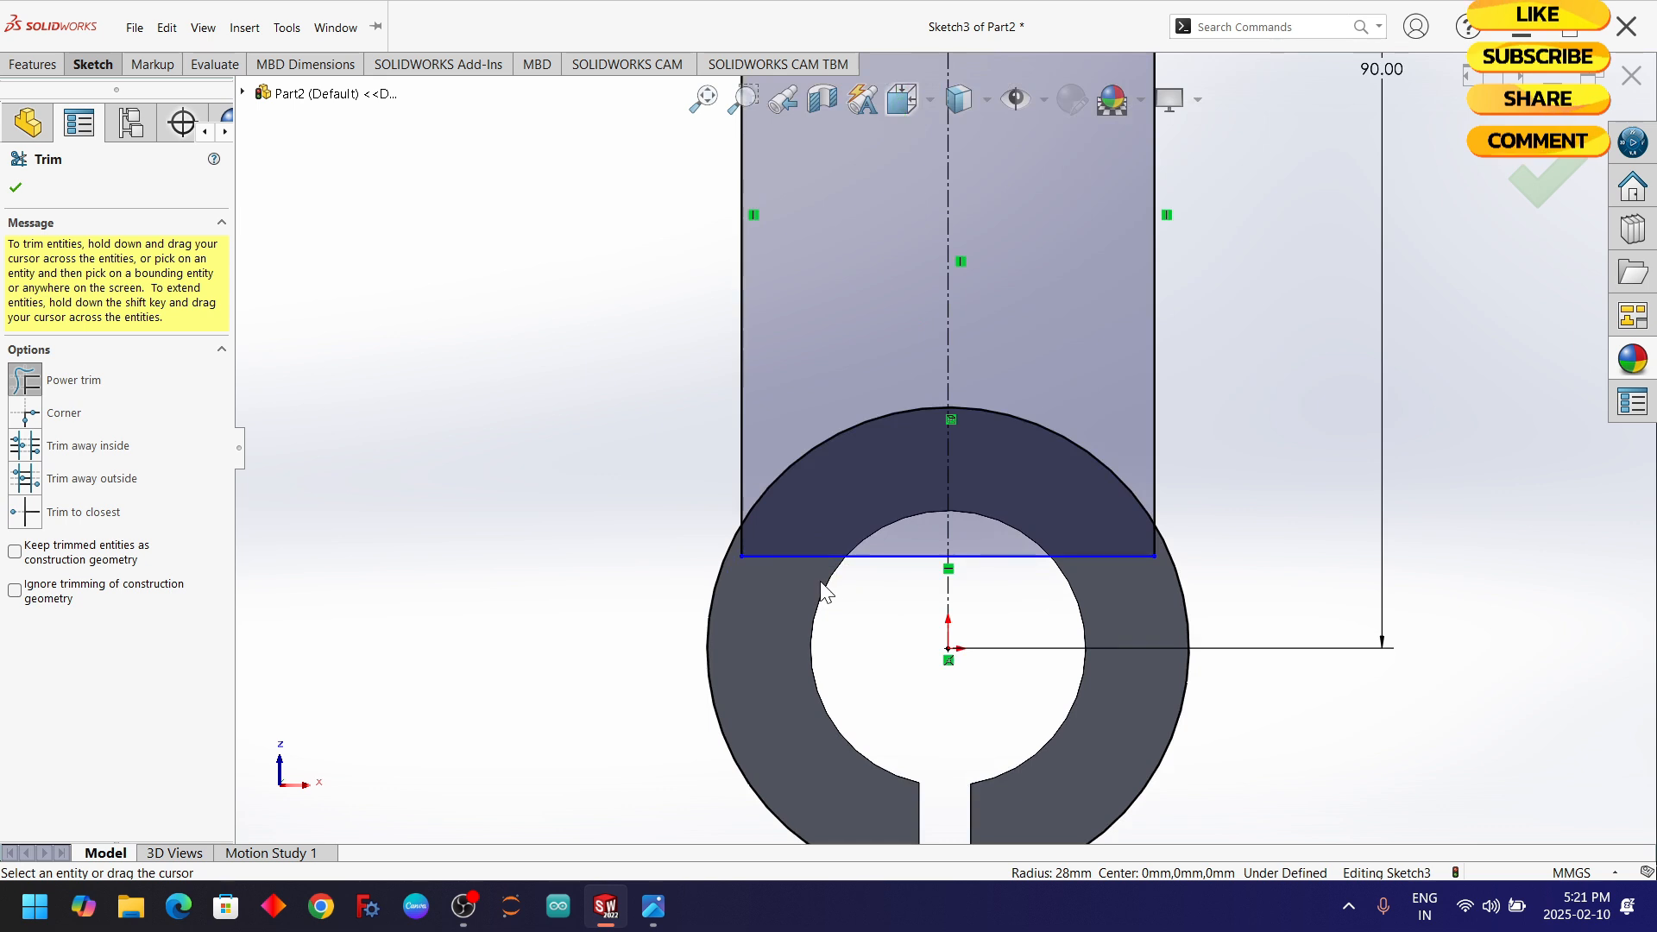
mouse_move(780, 525)
mouse_down()
mouse_move(783, 566)
mouse_move(763, 526)
mouse_move(747, 547)
mouse_up()
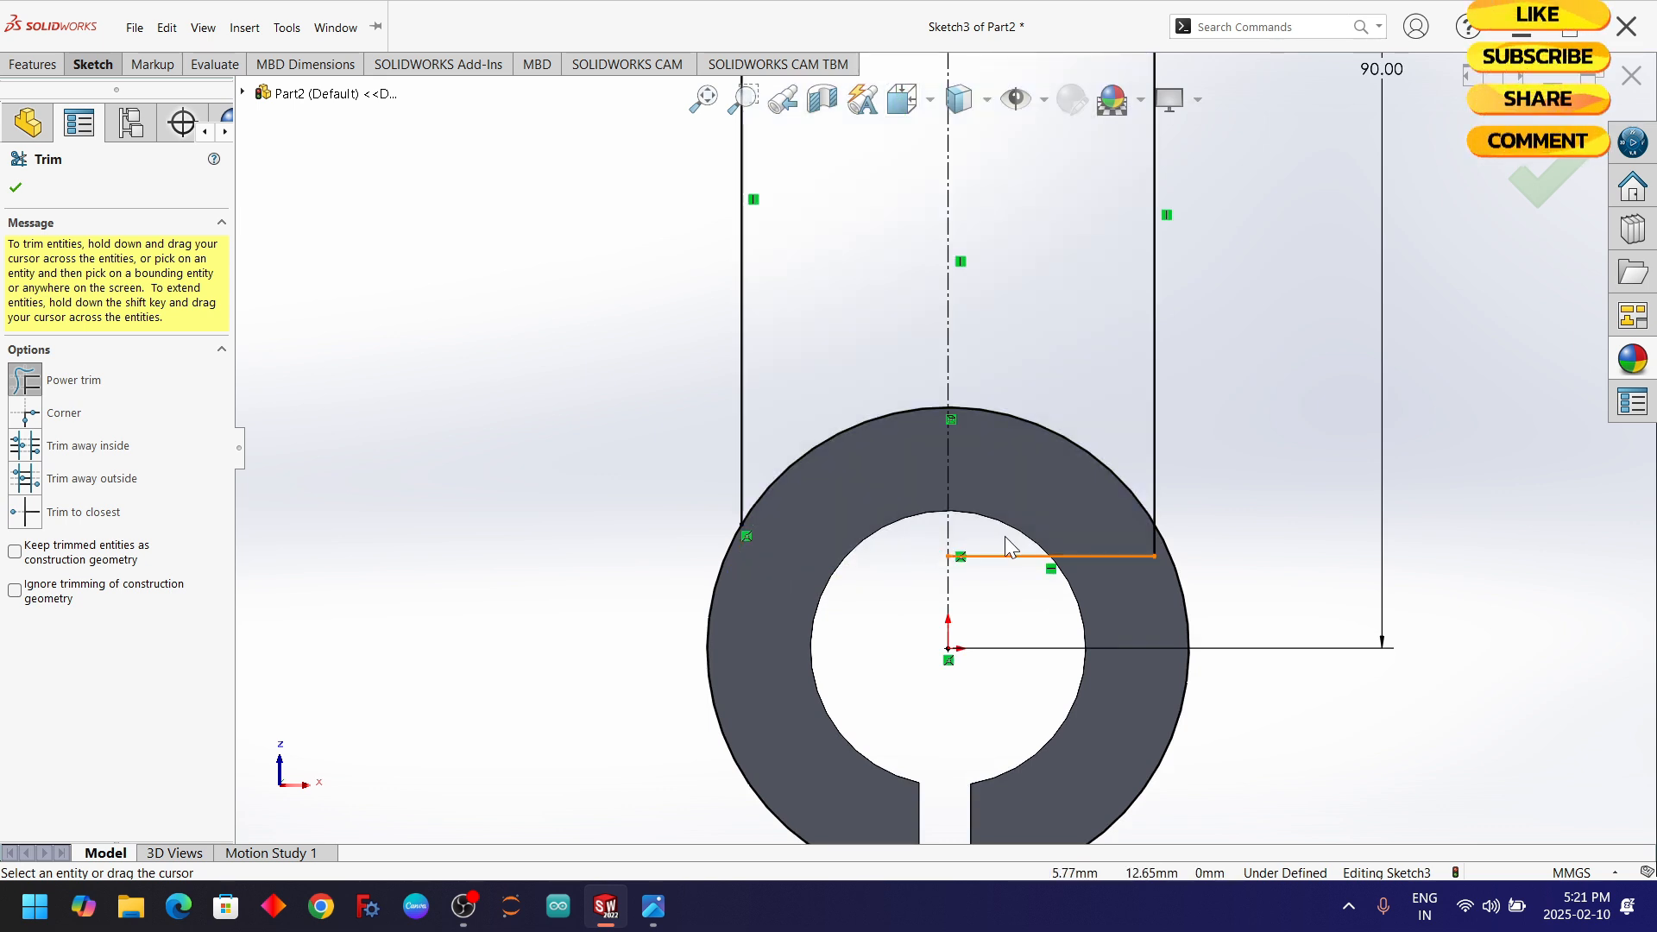
drag(1067, 506, 1109, 581)
scroll(1131, 532, down, 2)
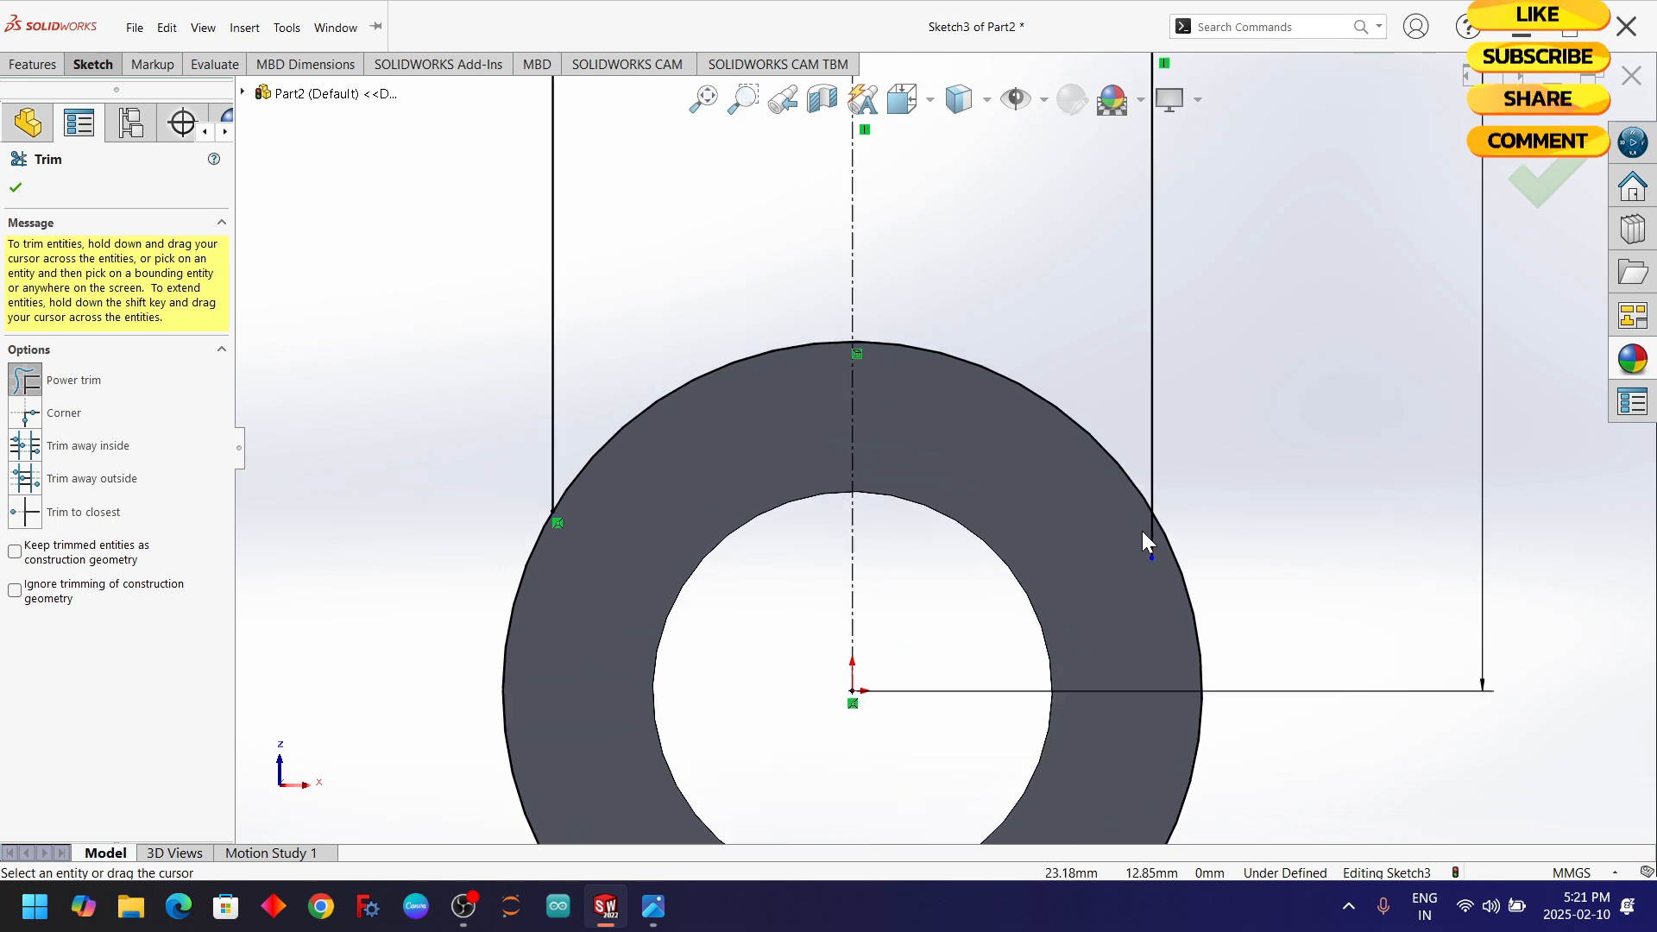
scroll(1130, 566, up, 3)
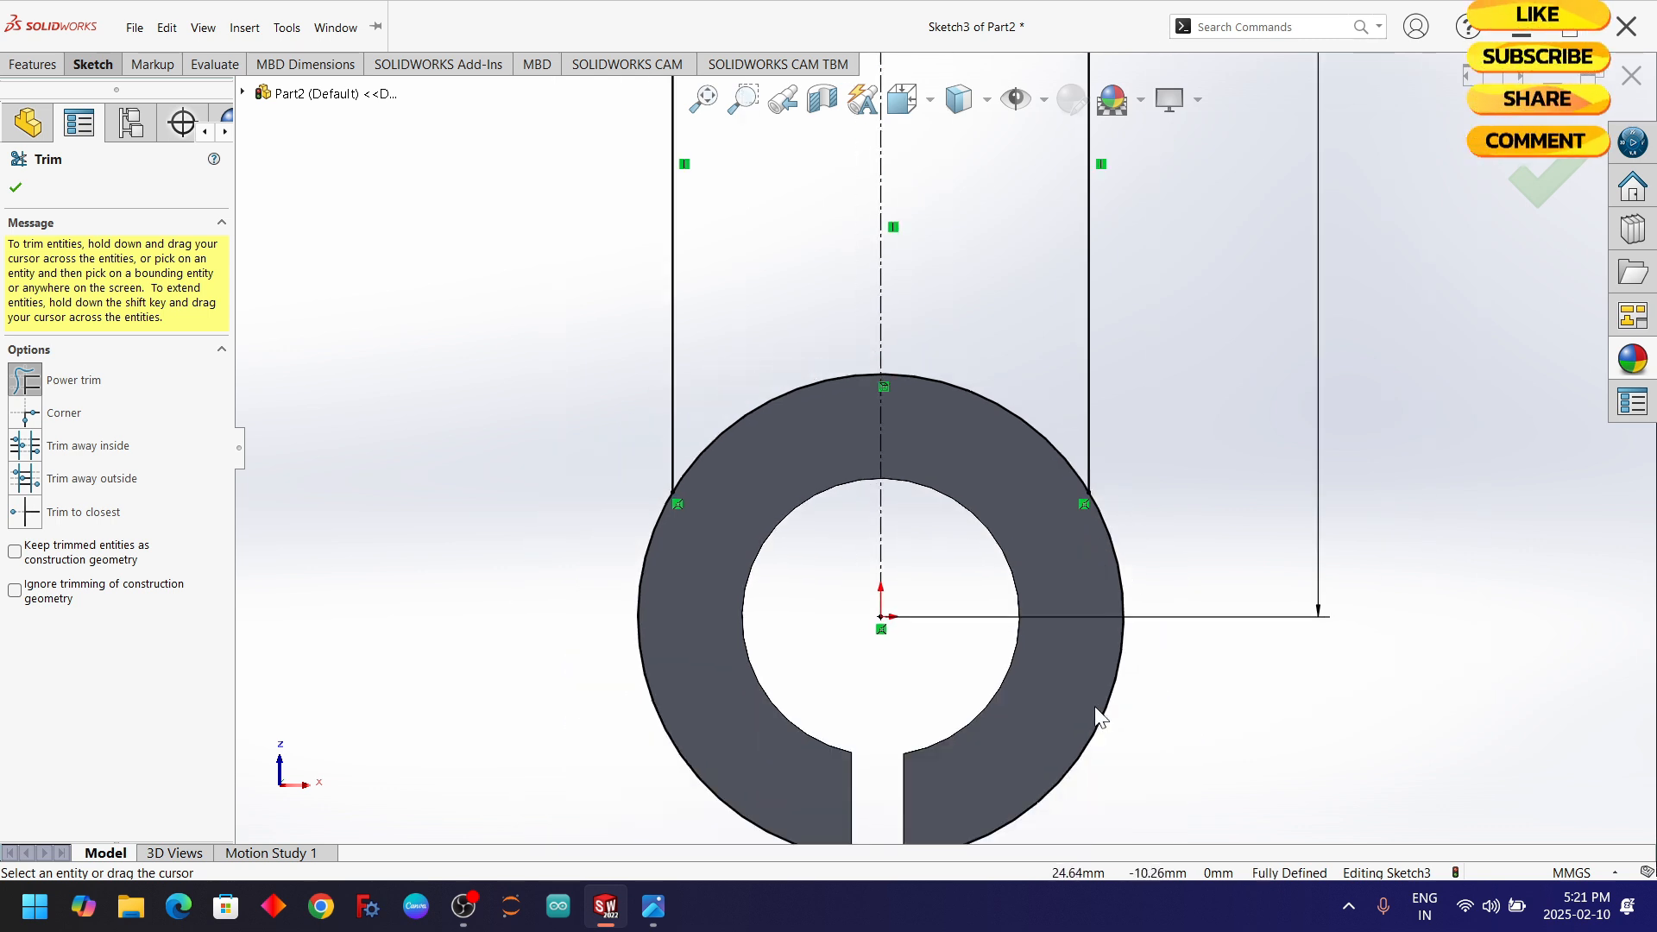
click(14, 188)
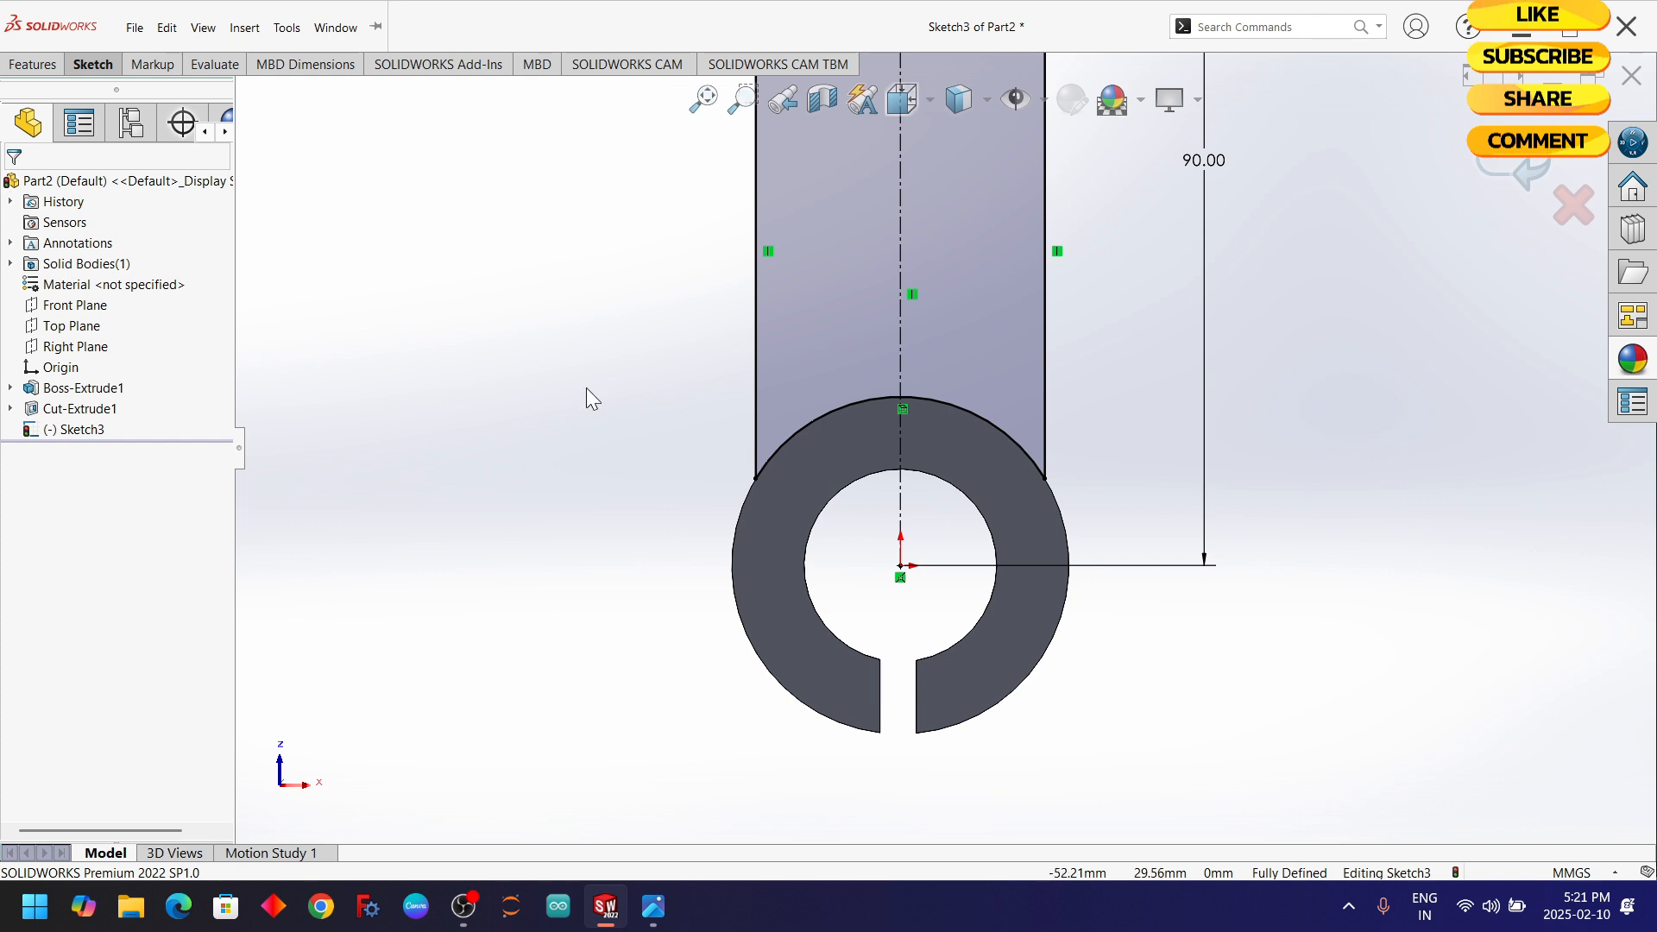
double_click(586, 387)
- Start a Blind boss extrusion of the arm profile with its direction reversed to run alongside the cylinder
click(54, 64)
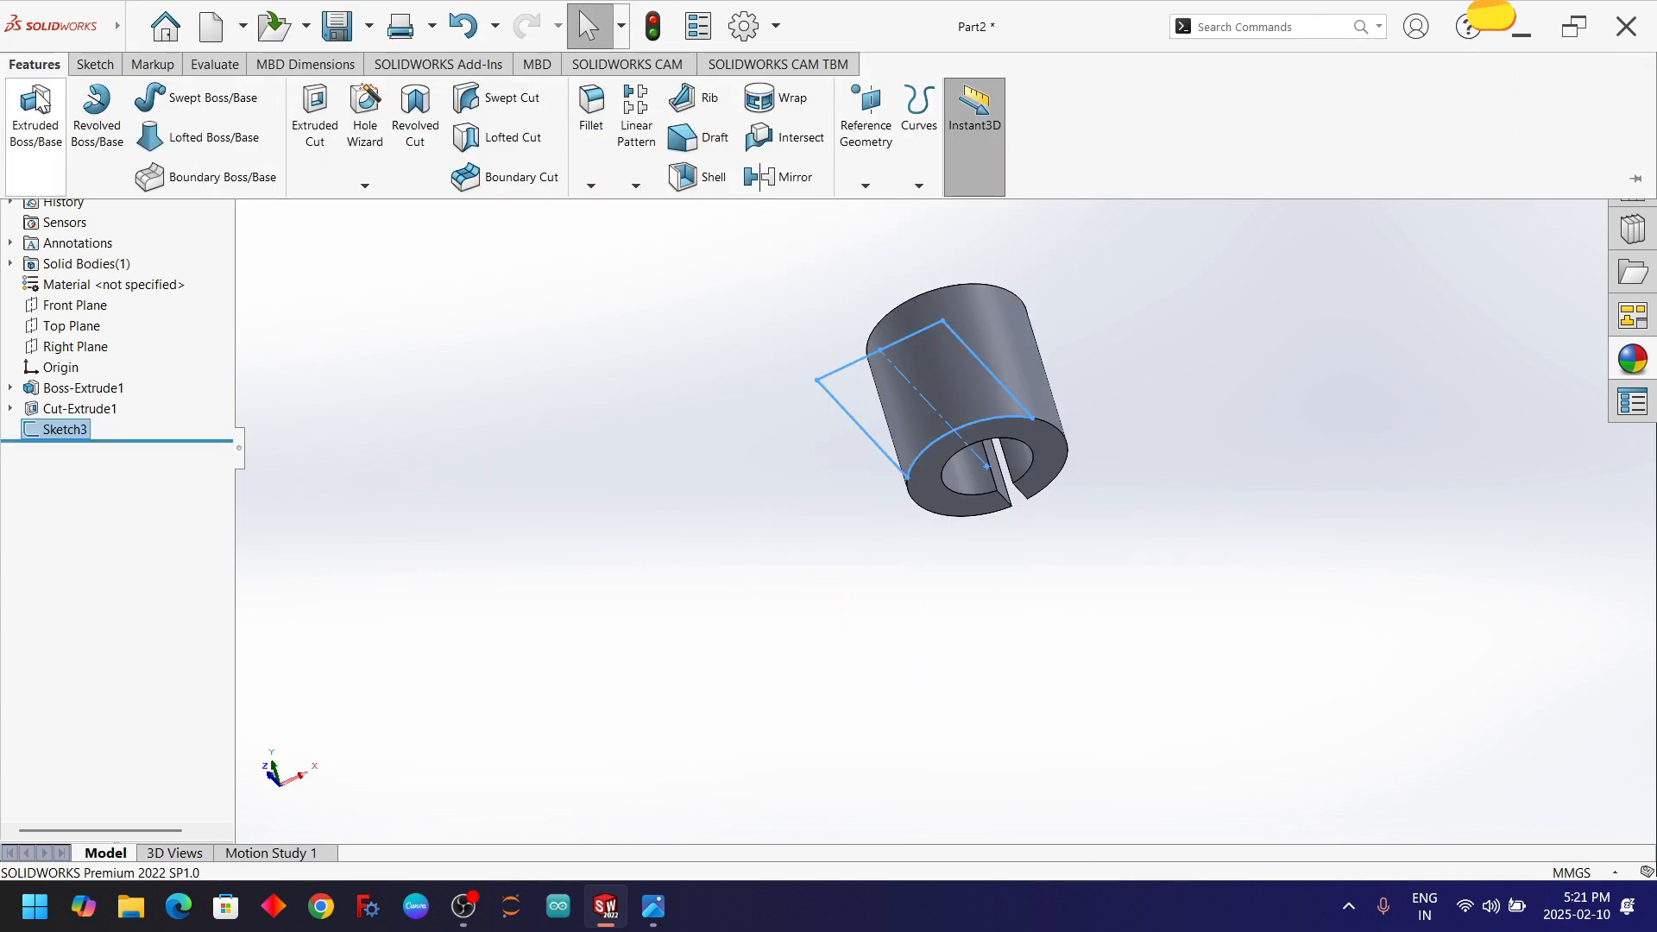
click(37, 110)
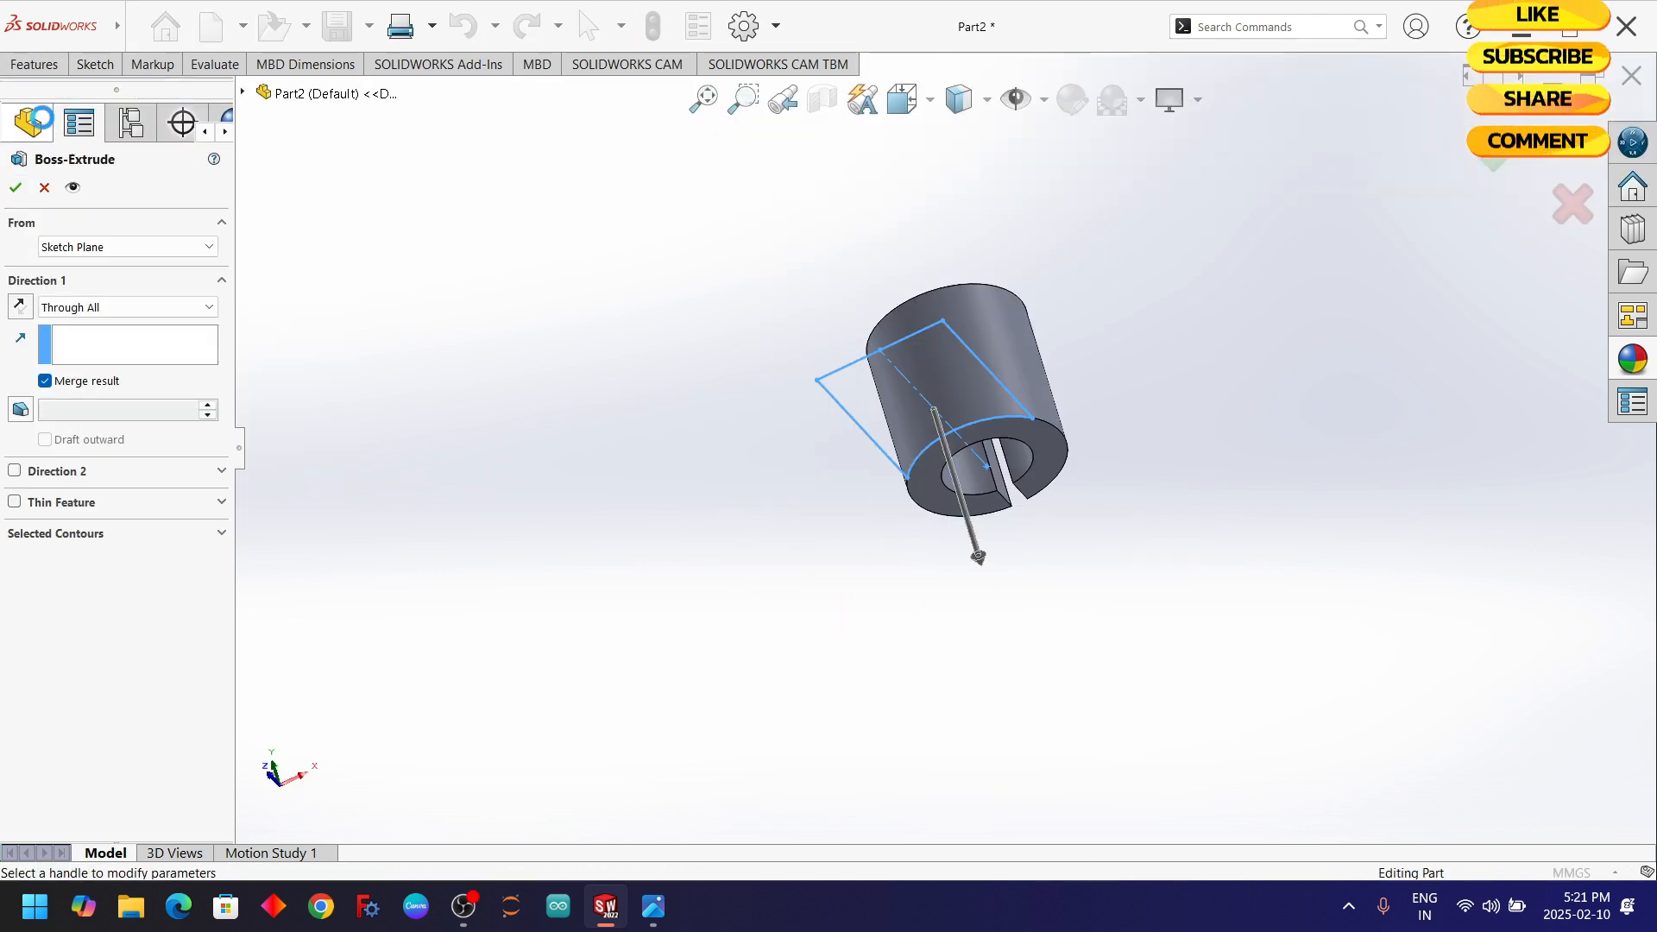
click(152, 309)
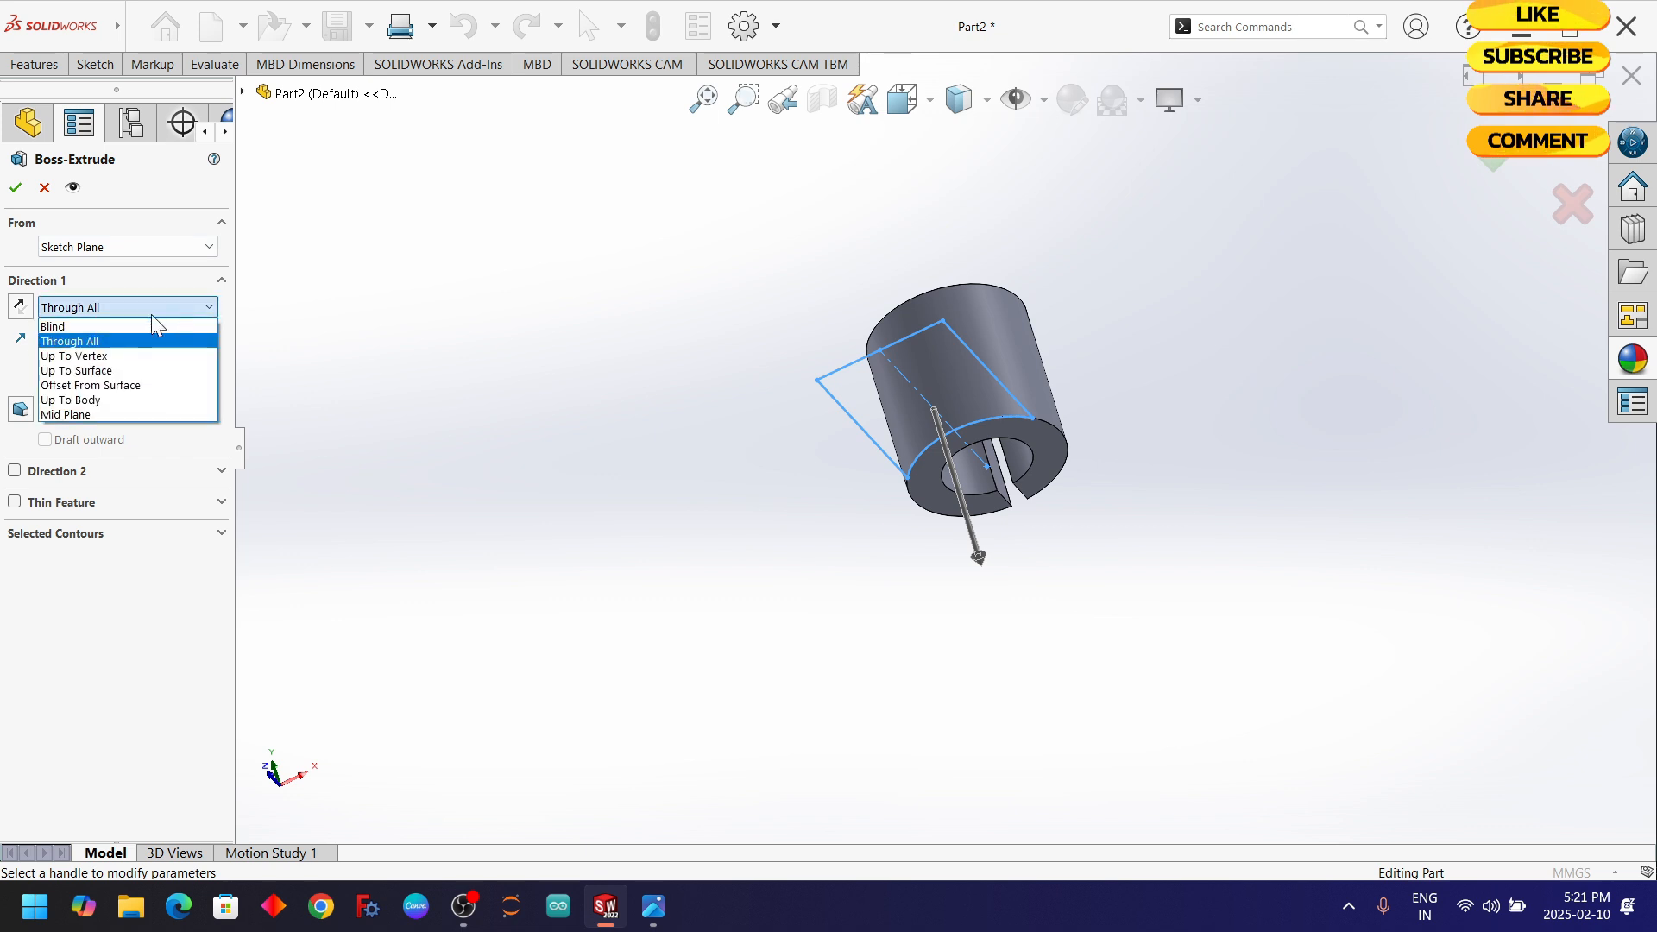
click(86, 319)
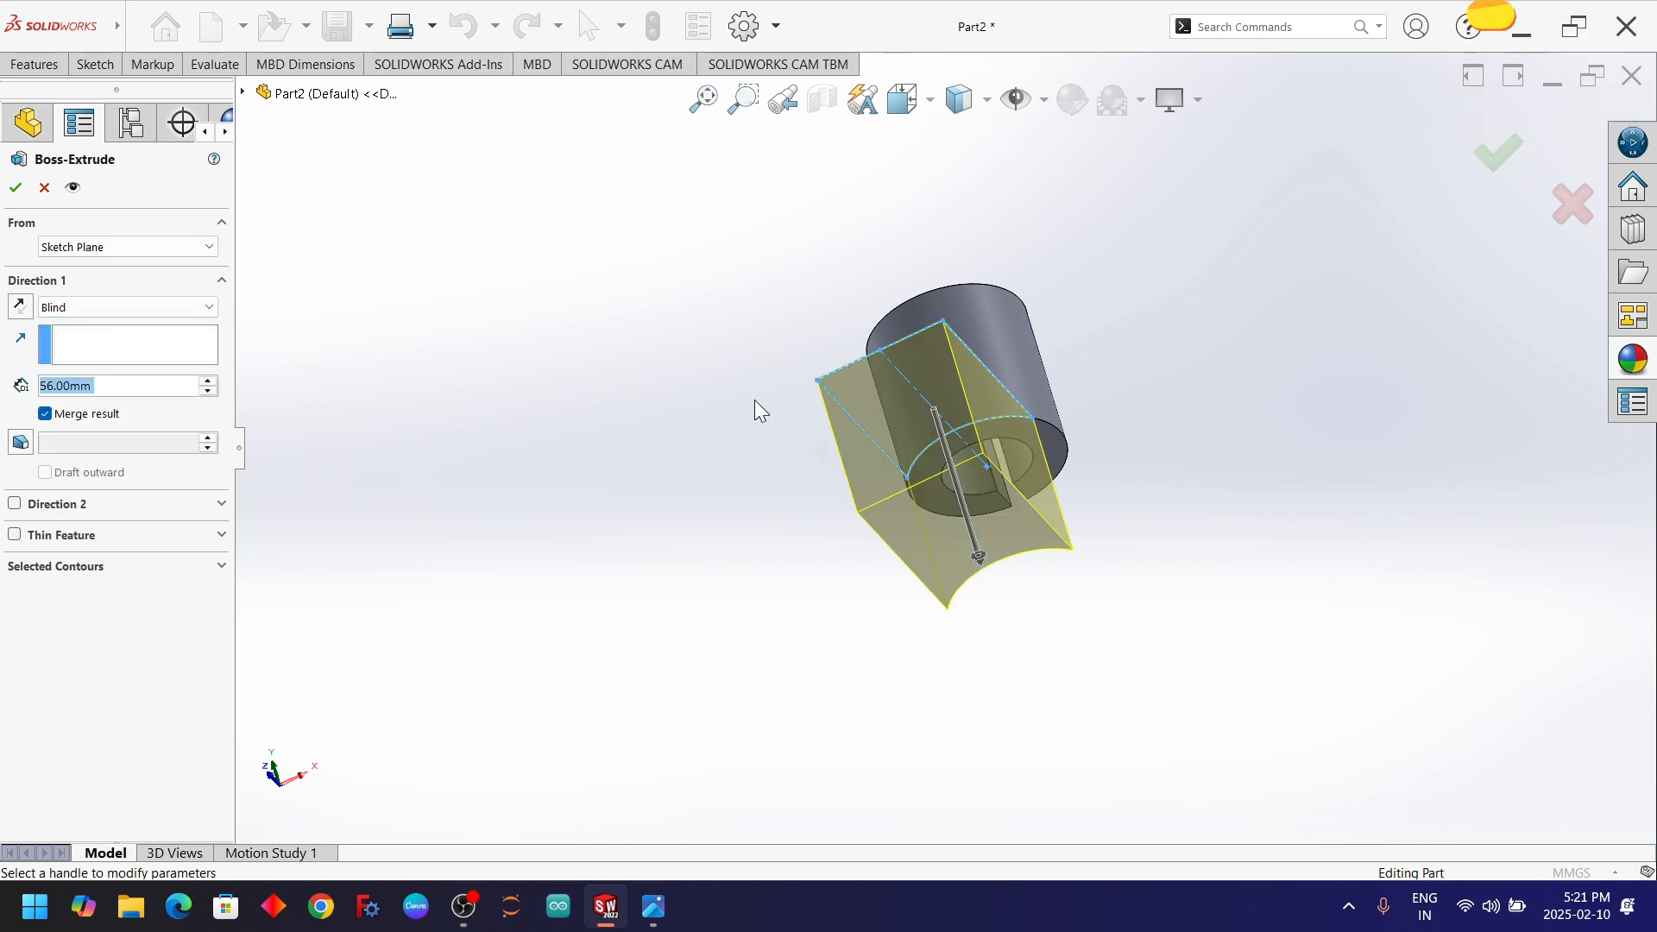
click(19, 307)
middle_drag(619, 274, 670, 485)
- Check the arm's thickness in the reference drawing, then set the extrusion depth to 24 mm and accept it
key(alt+Tab)
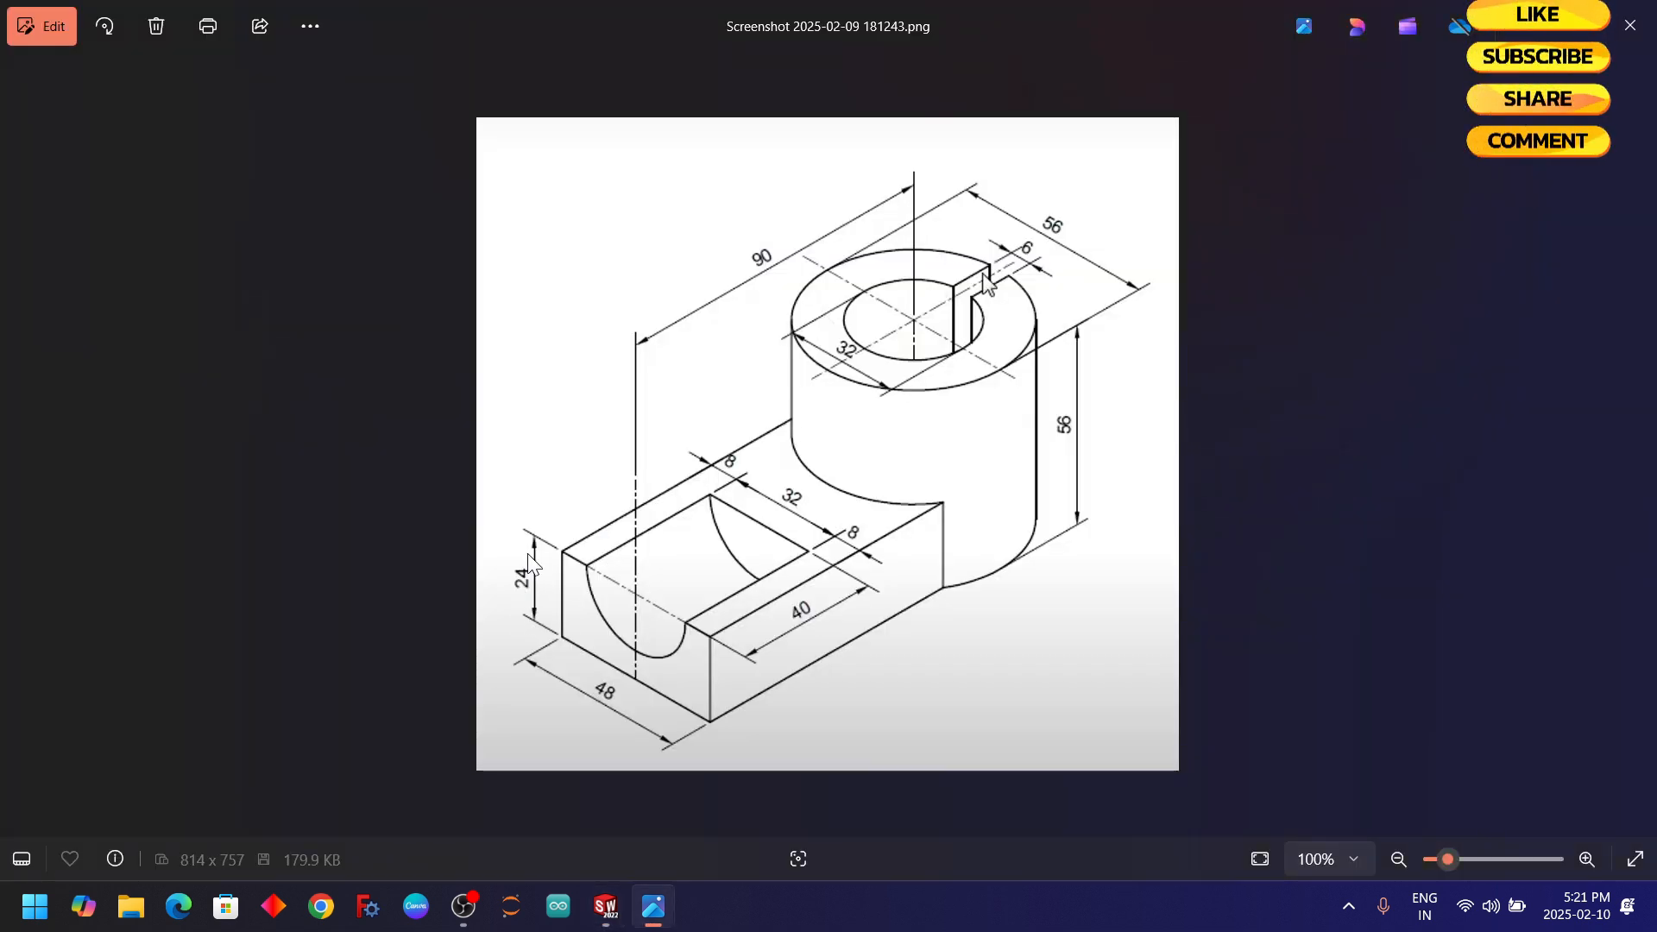
key(alt+Tab)
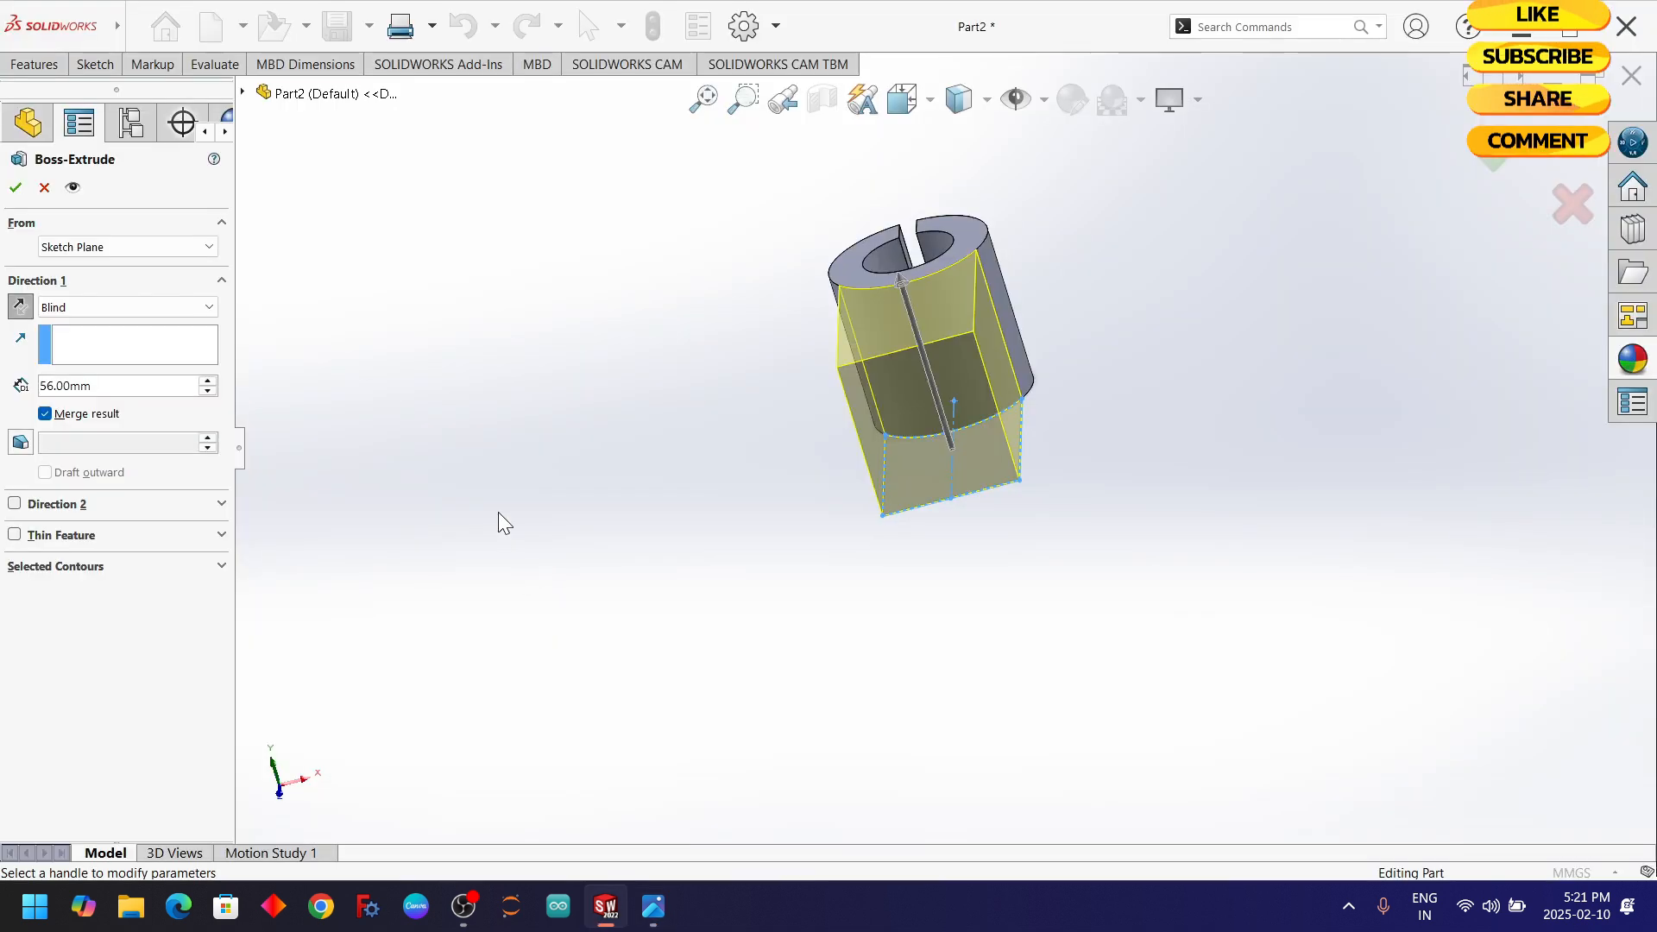
drag(151, 393, 46, 389)
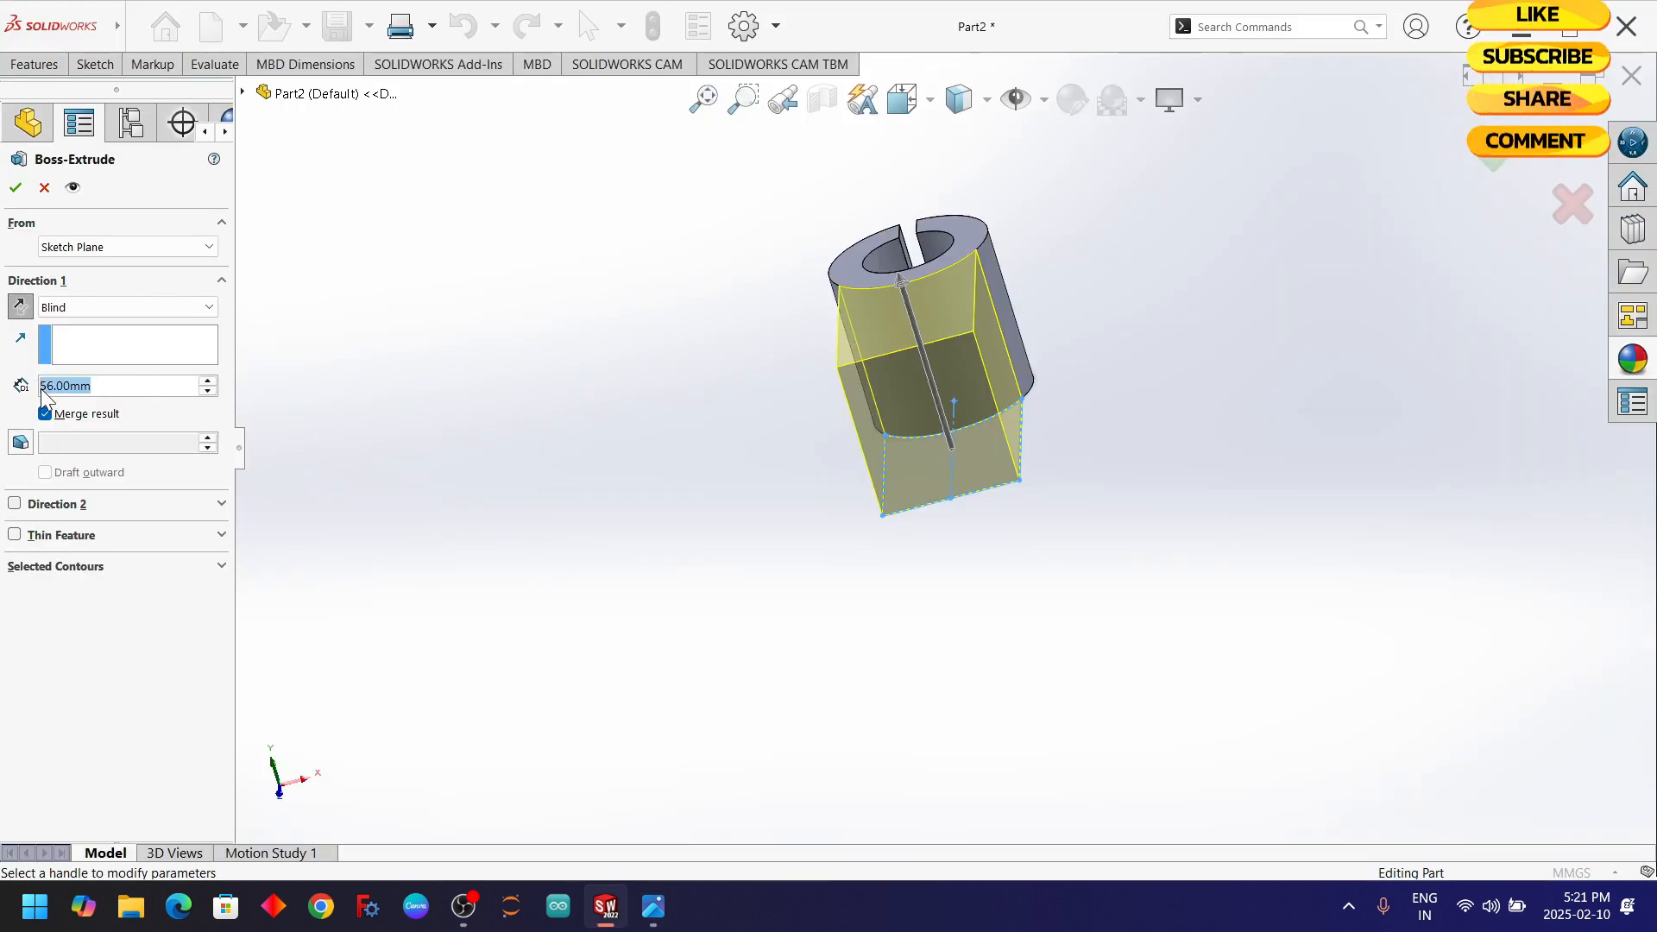
text(24)
key(Return)
click(15, 185)
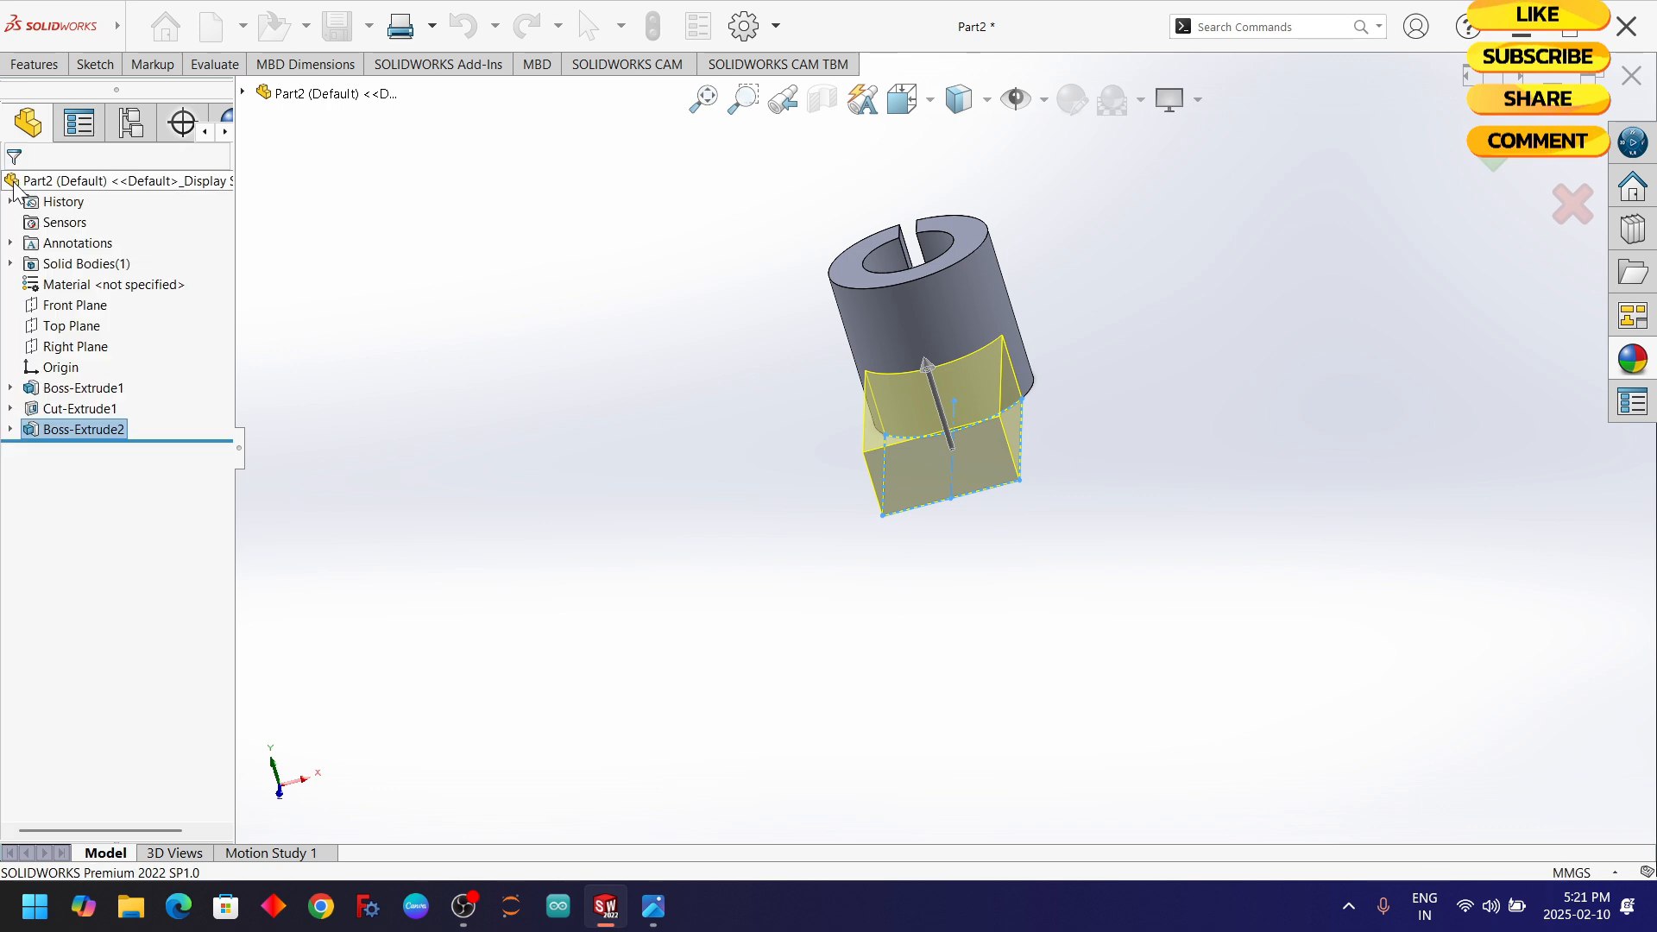
scroll(991, 320, up, 1)
scroll(991, 319, down, 3)
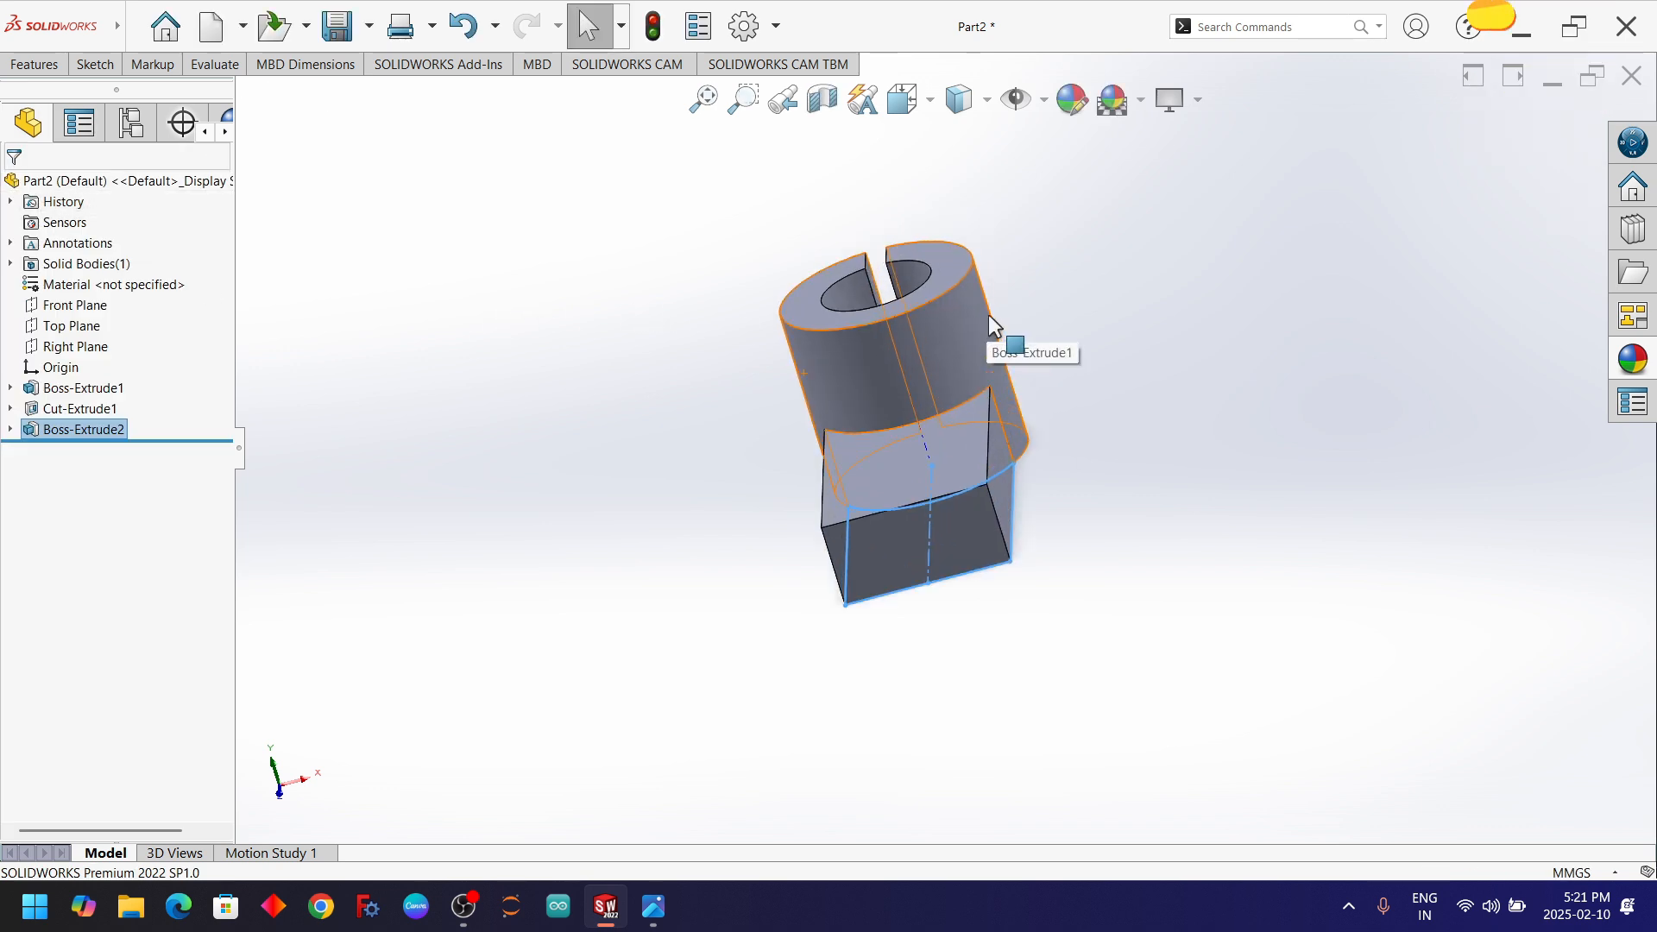
click(1072, 343)
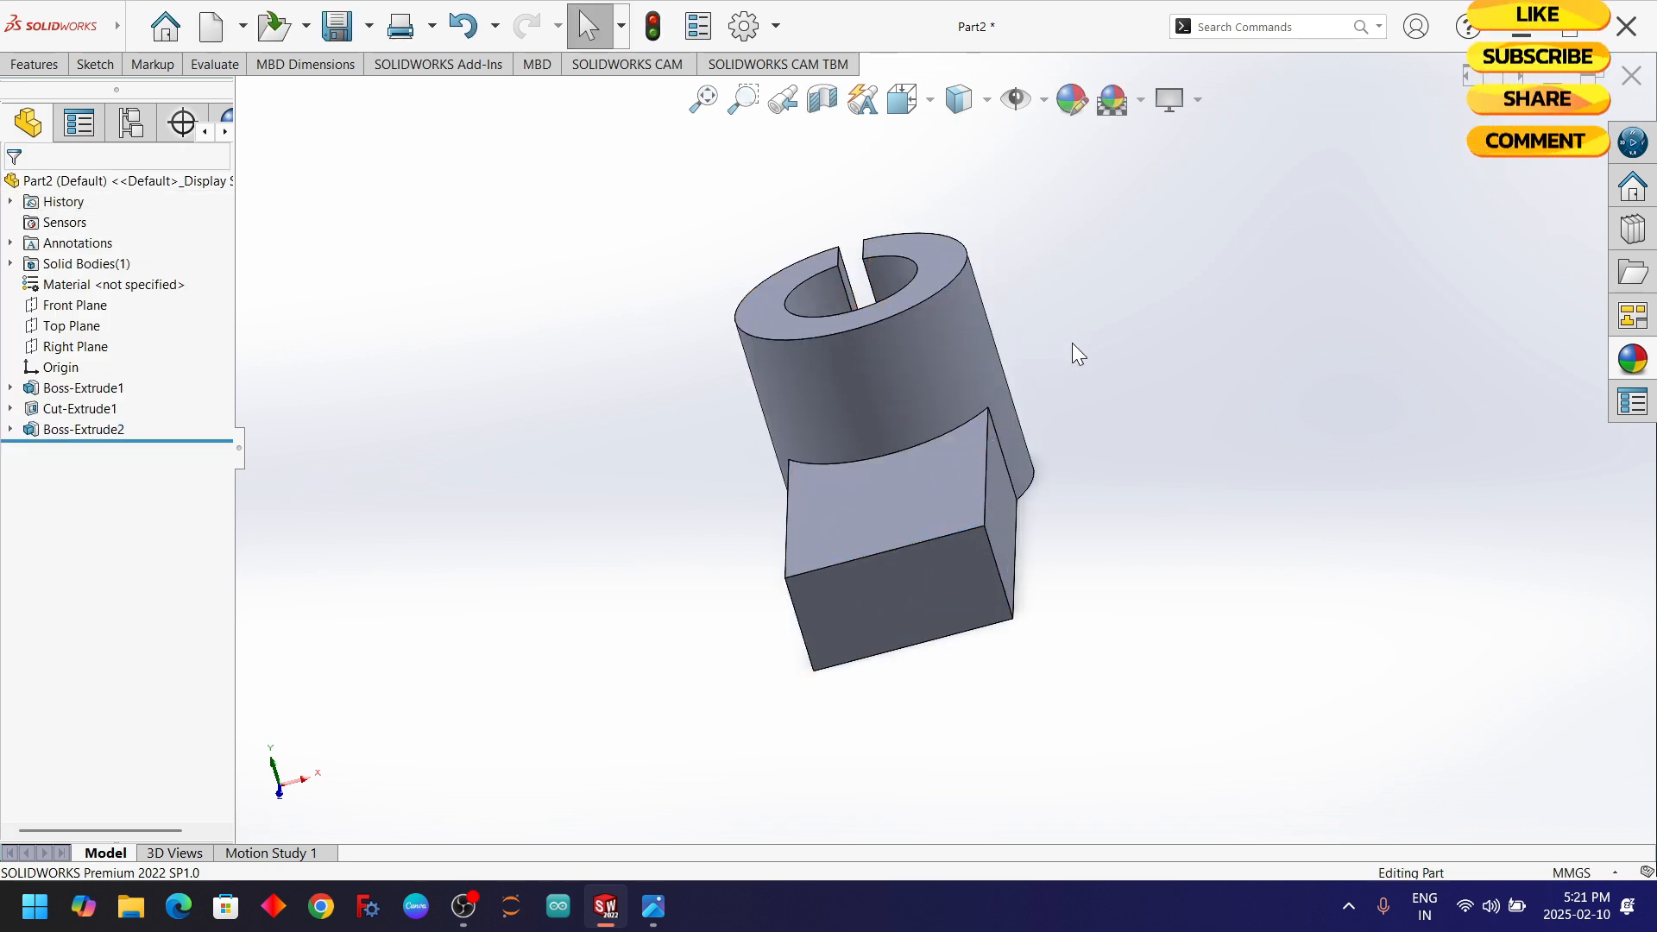
- On the arm's outer end face, sketch a circle of about 10.5 mm radius centred on the upper edge's midpoint
click(972, 566)
click(1048, 516)
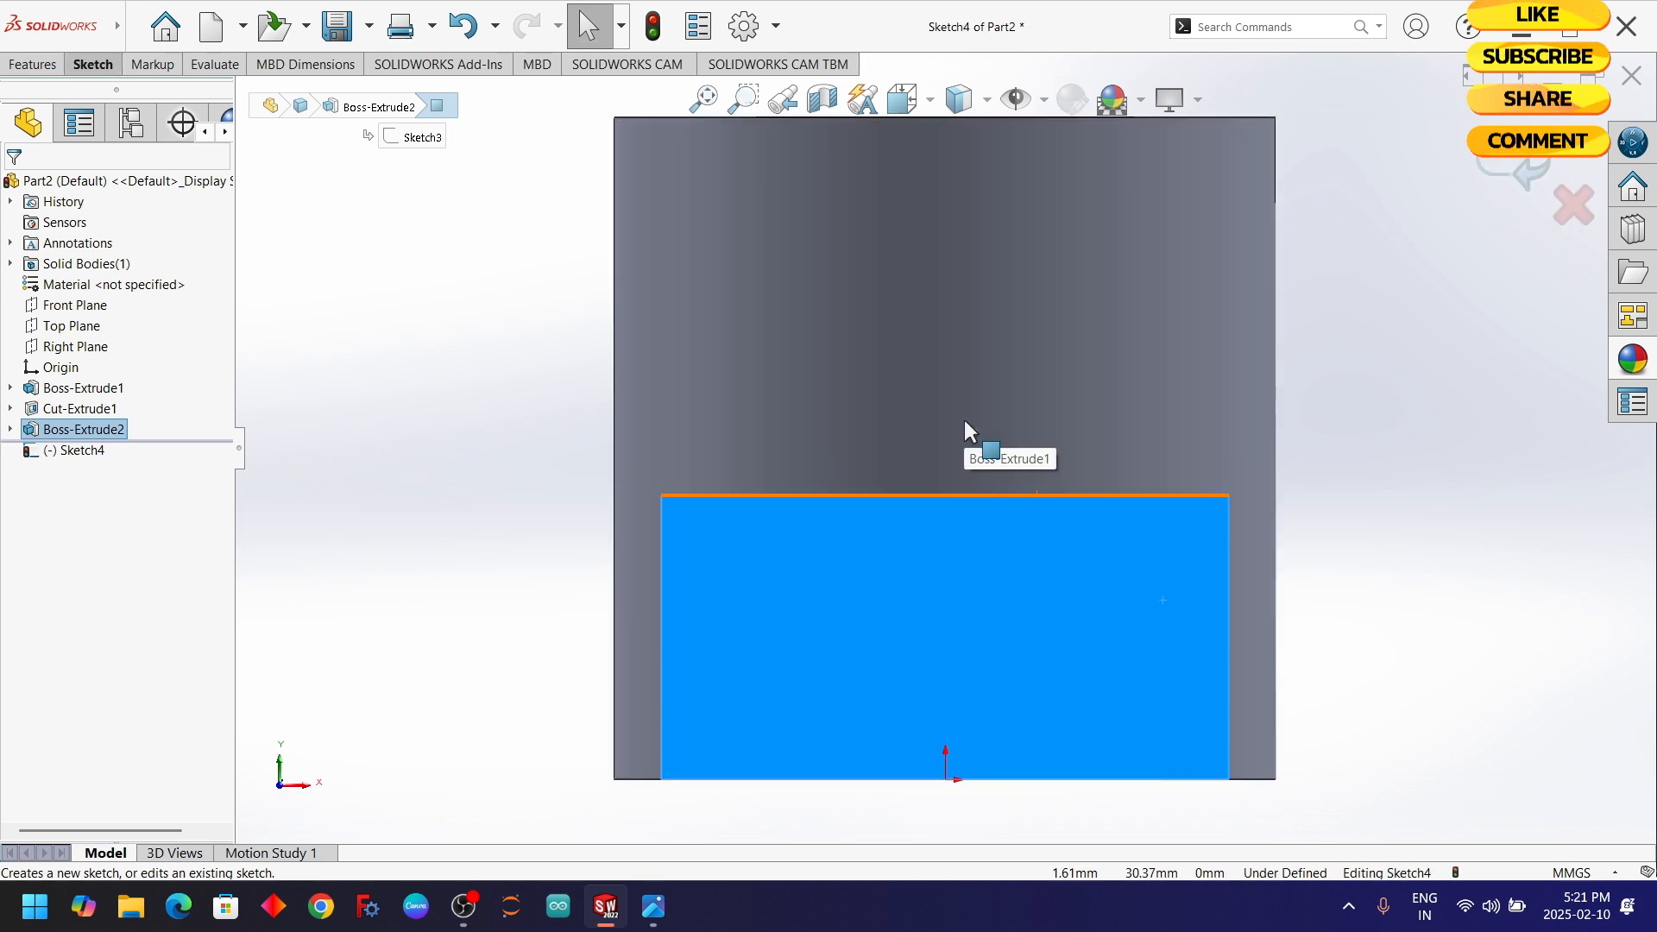
click(109, 78)
click(204, 102)
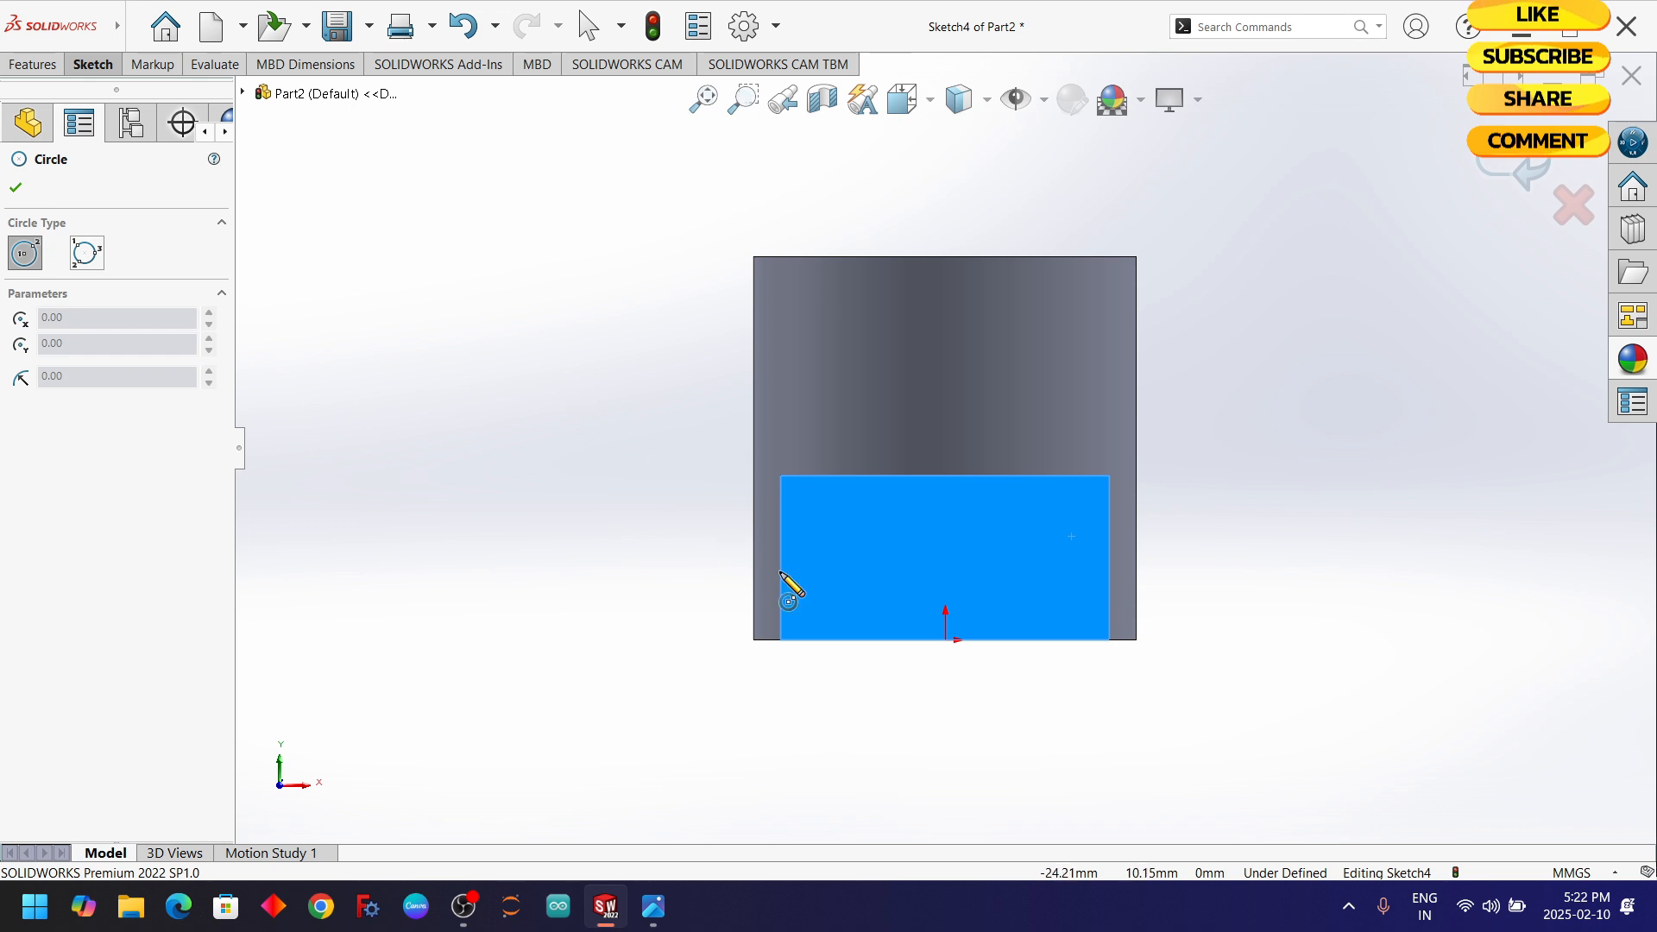
click(941, 474)
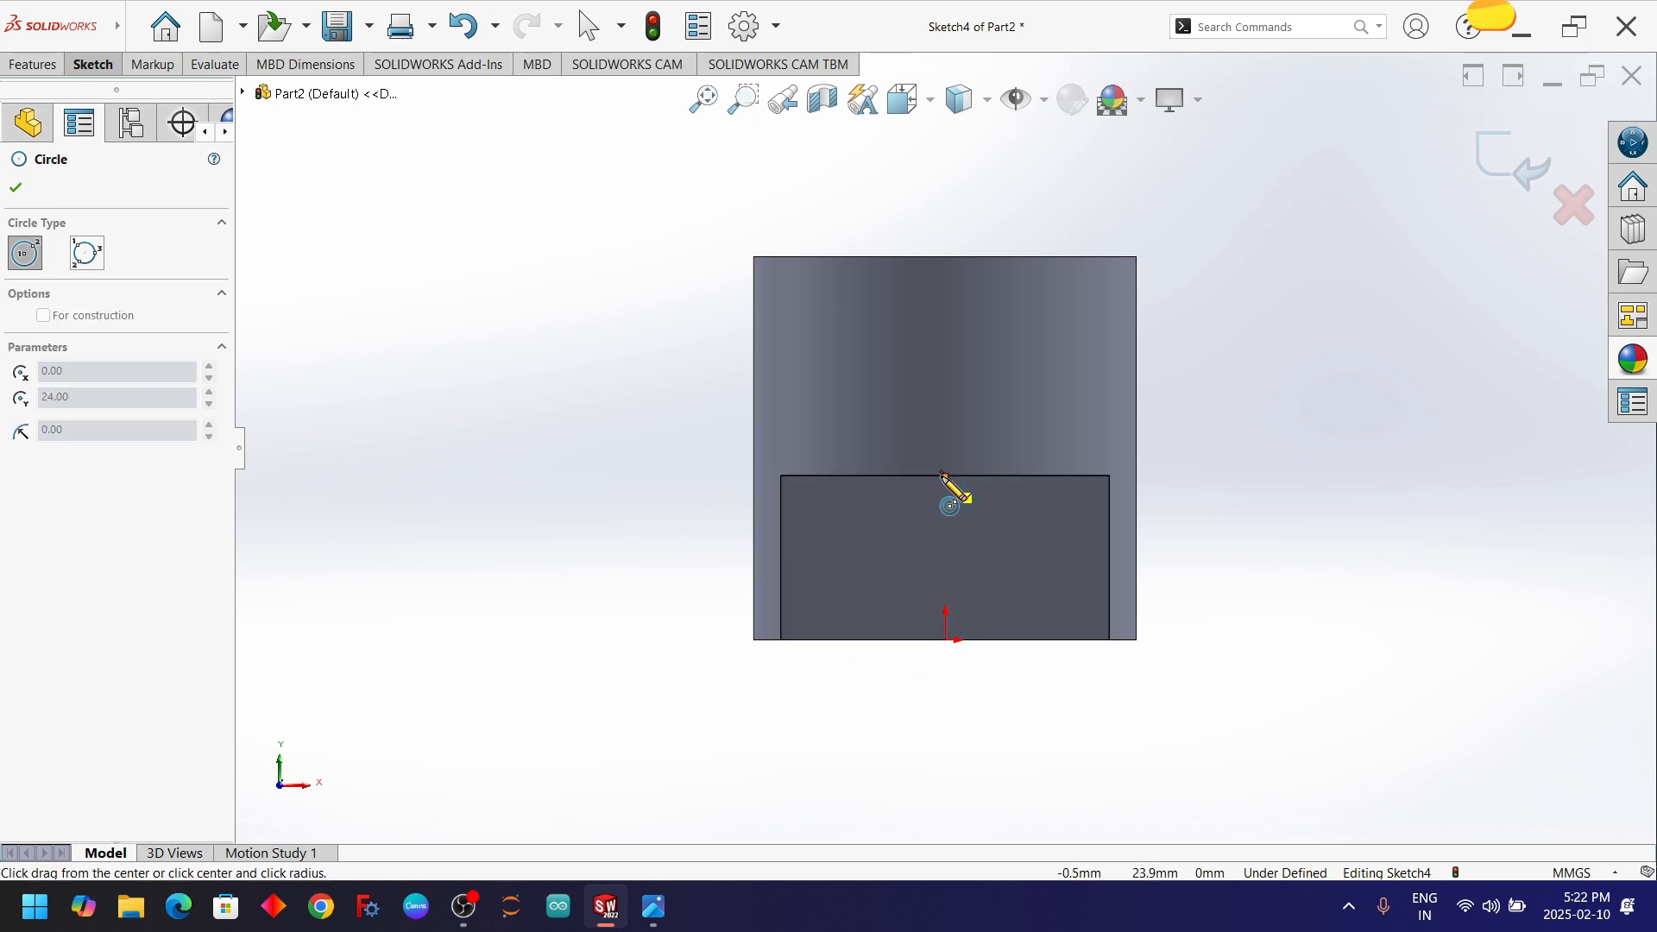
click(969, 551)
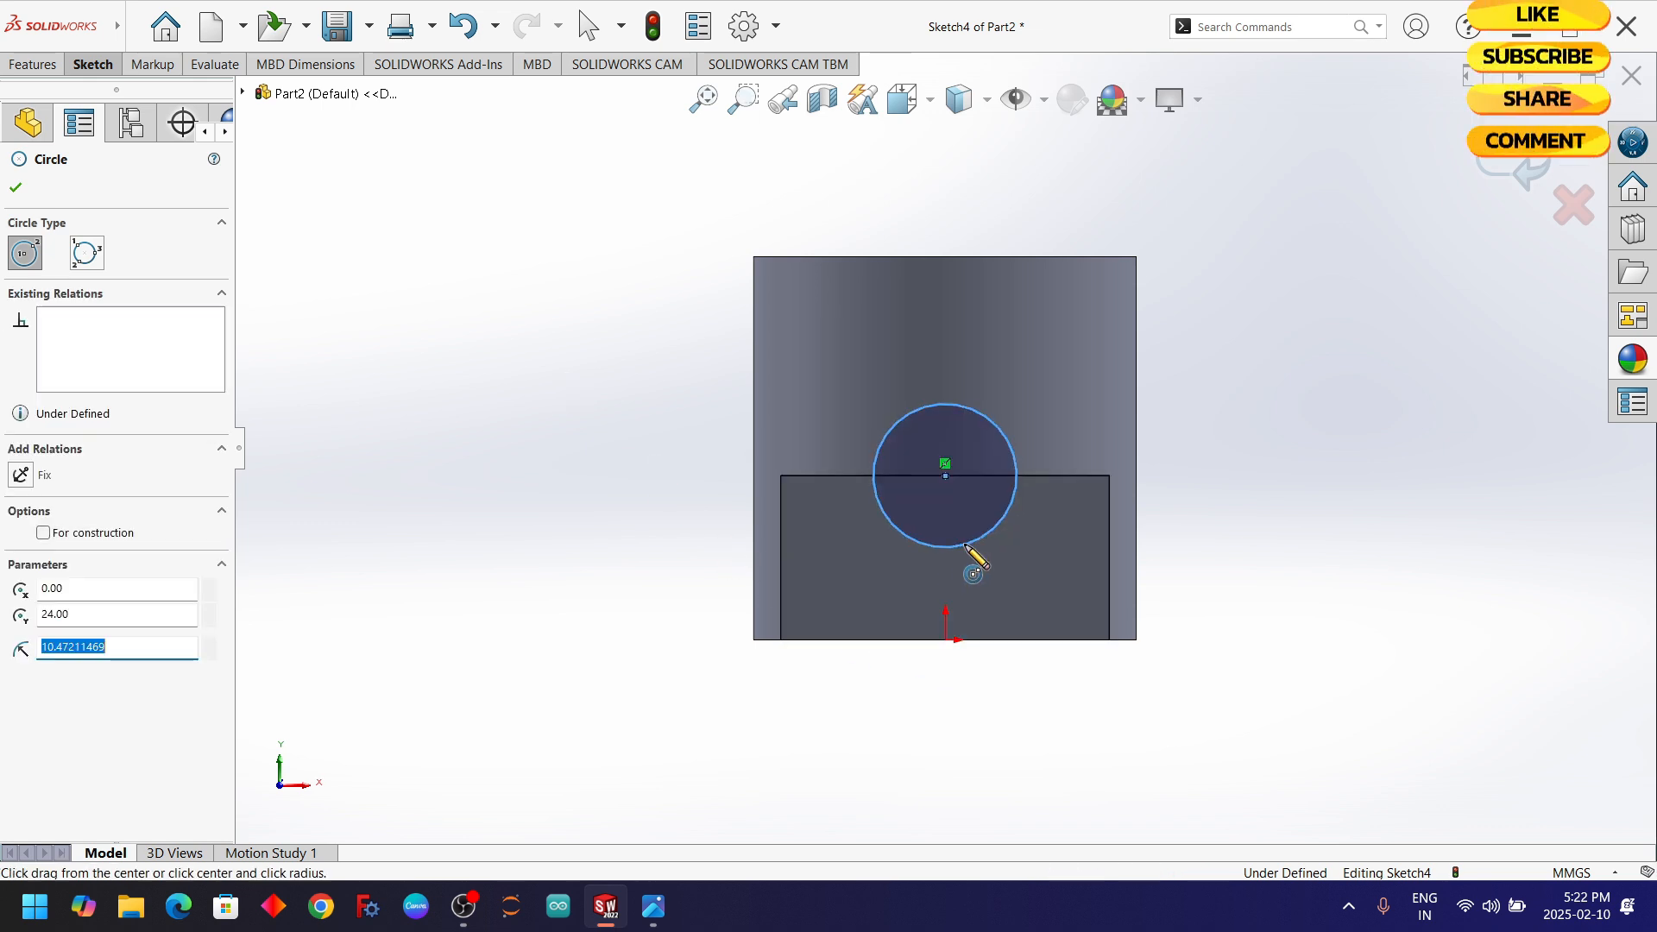
click(15, 187)
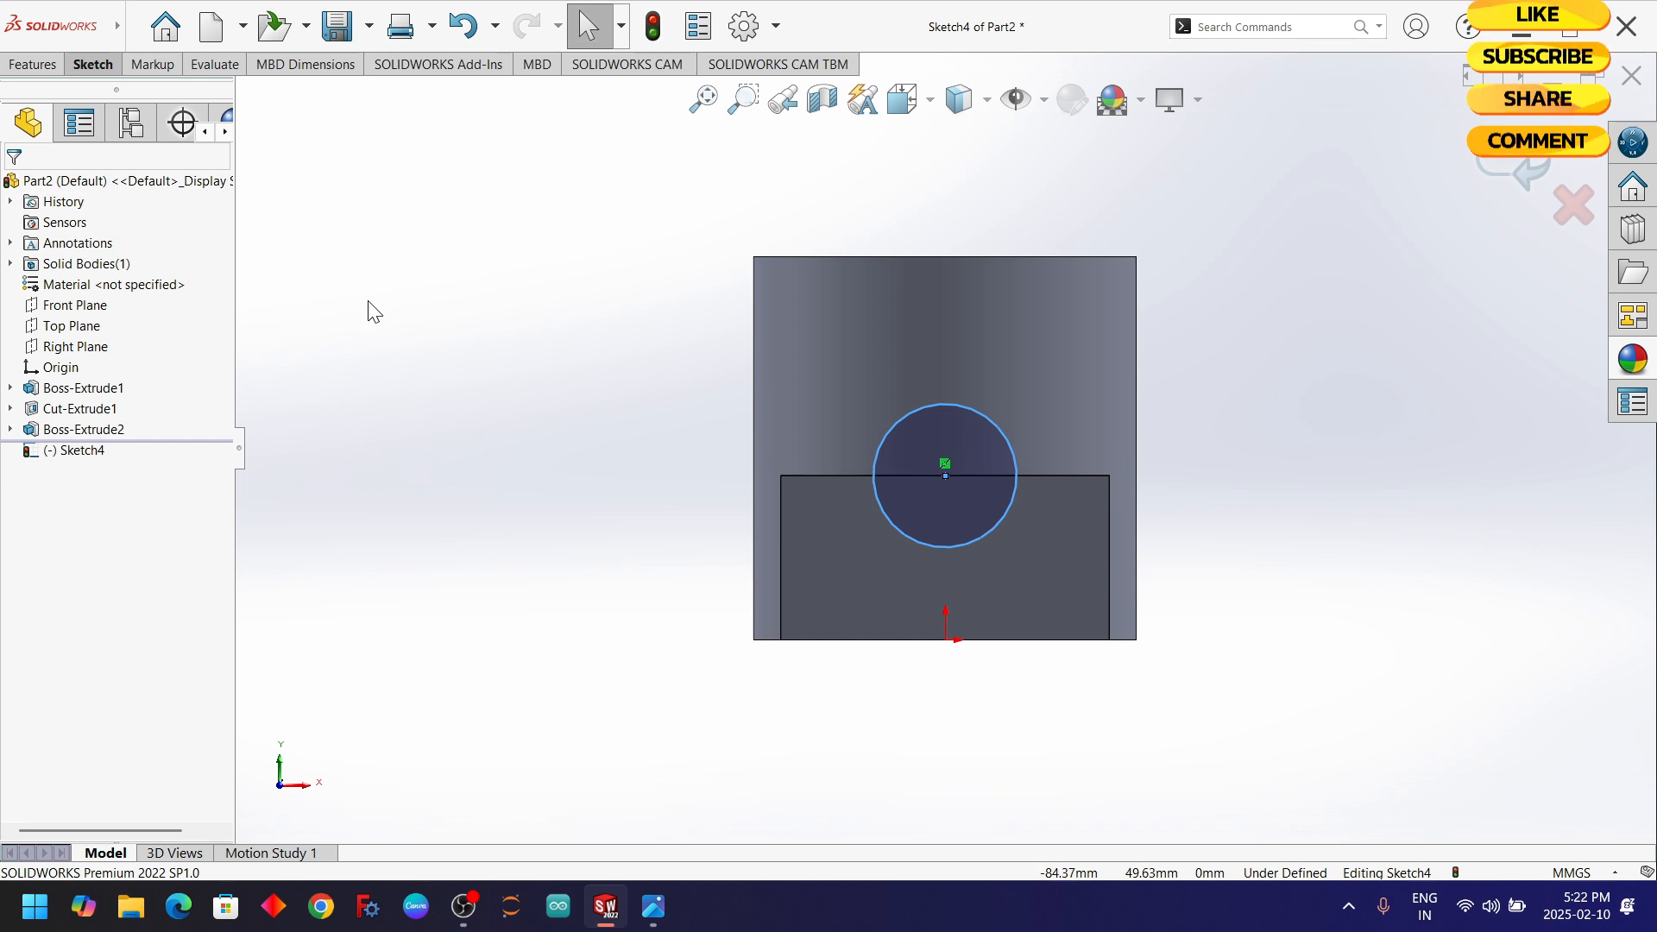
- Check the groove in the reference drawing and dimension the circle's diameter as 32 mm
key(alt+Tab)
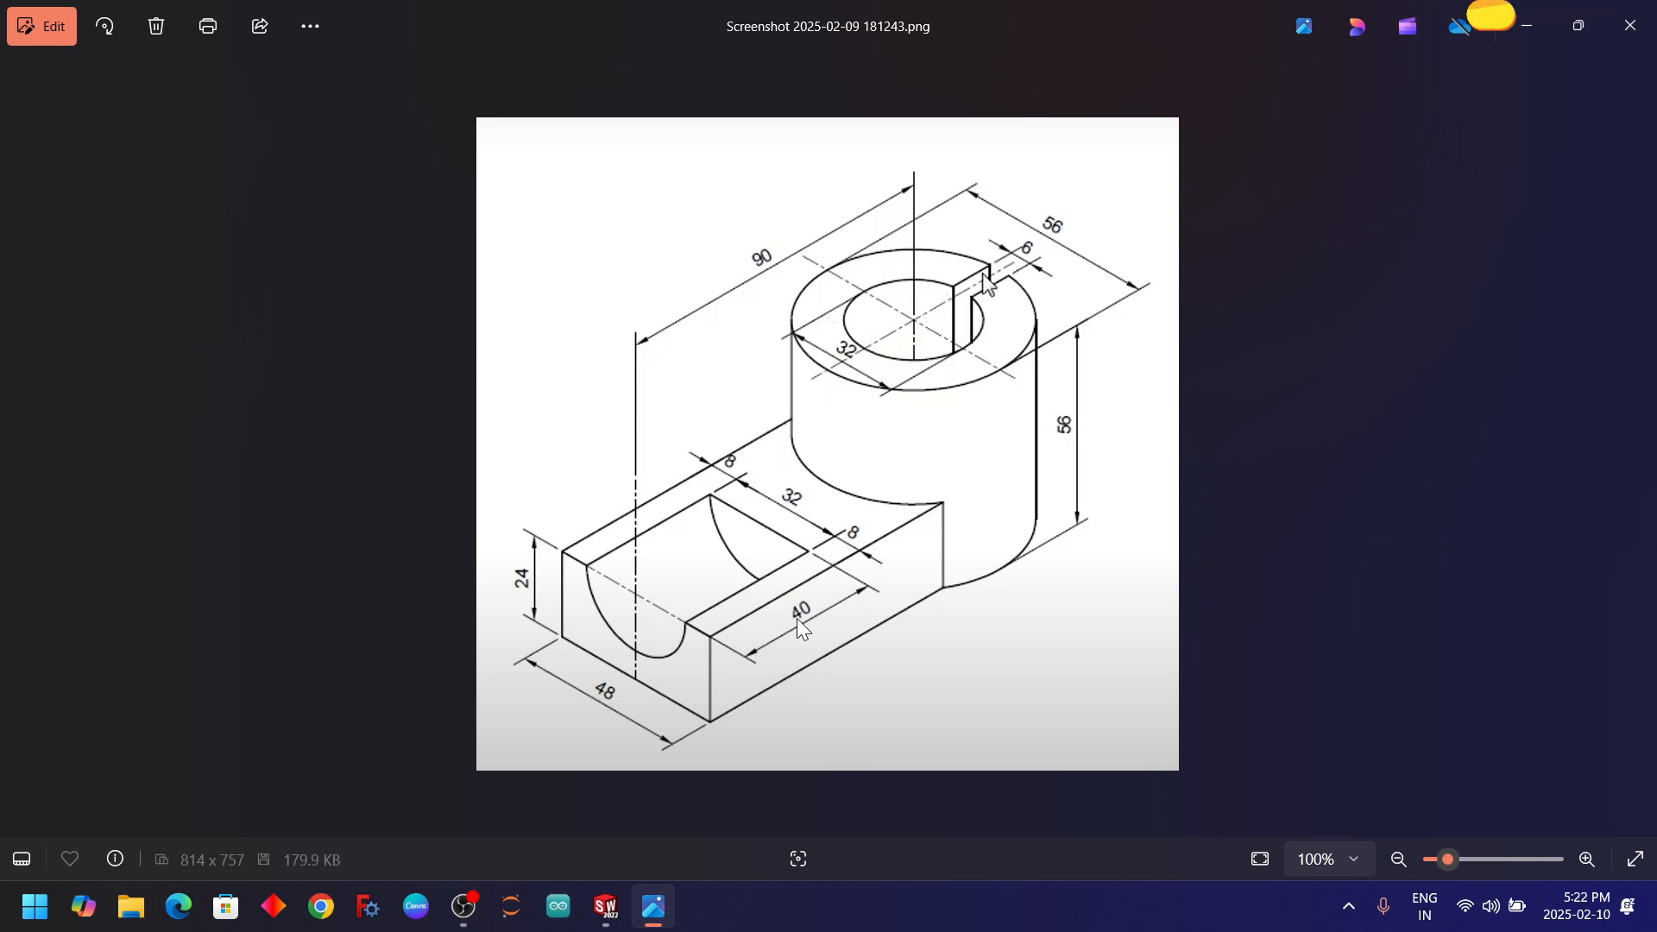
key(alt+Tab)
click(92, 66)
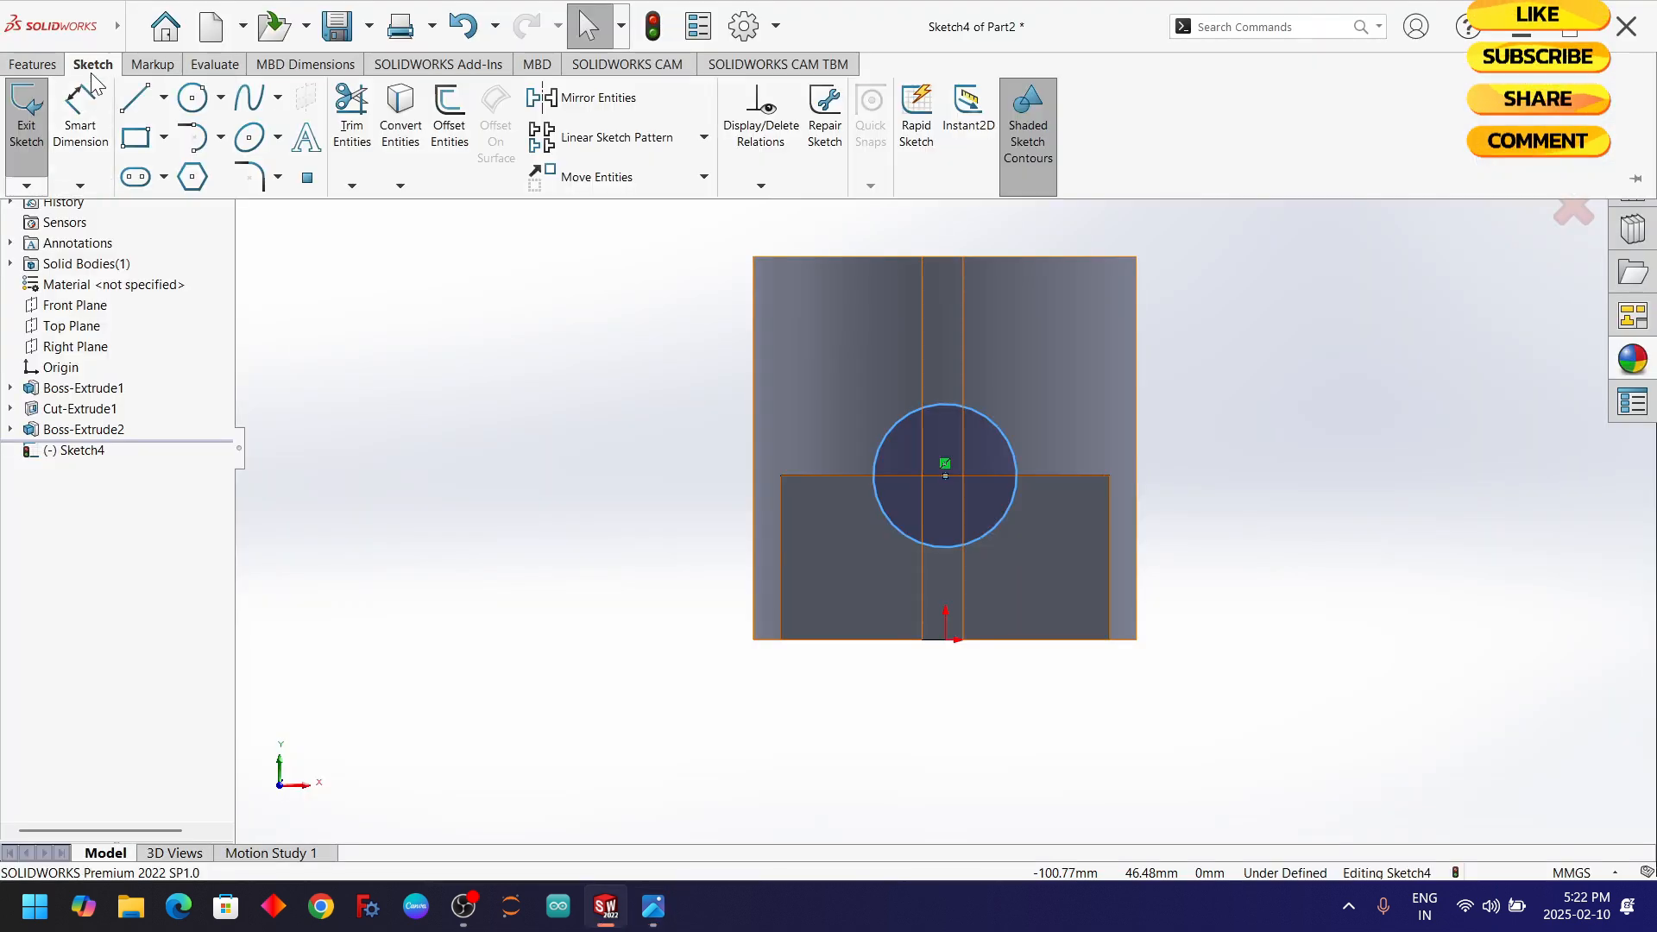
click(79, 130)
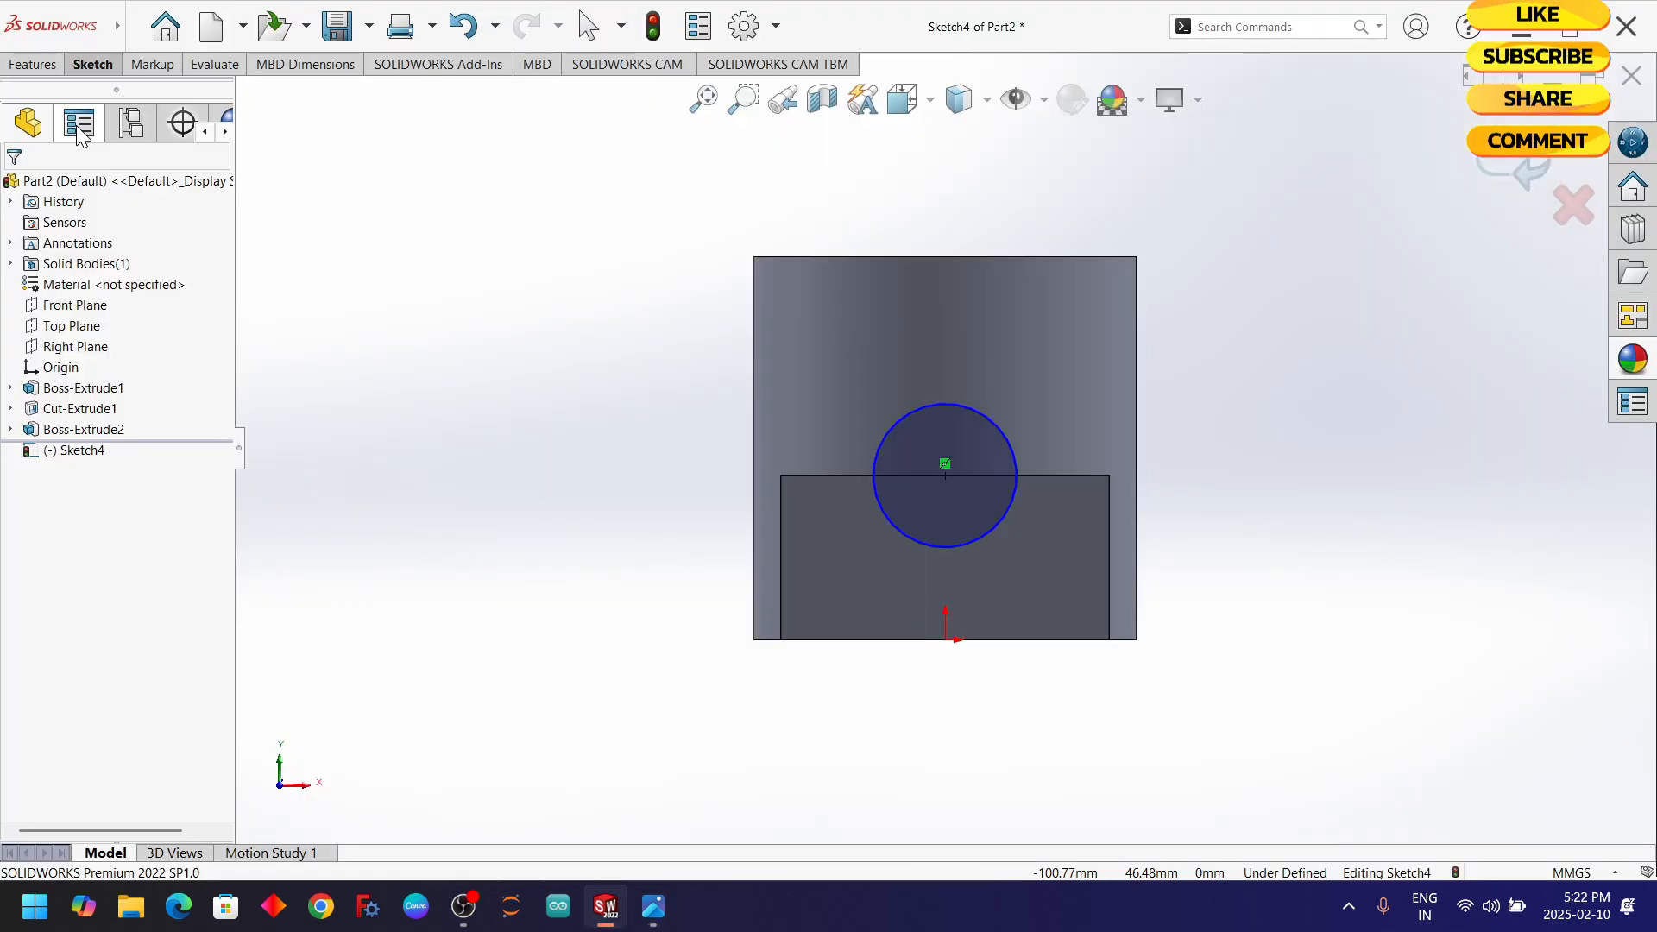
click(991, 521)
click(1172, 454)
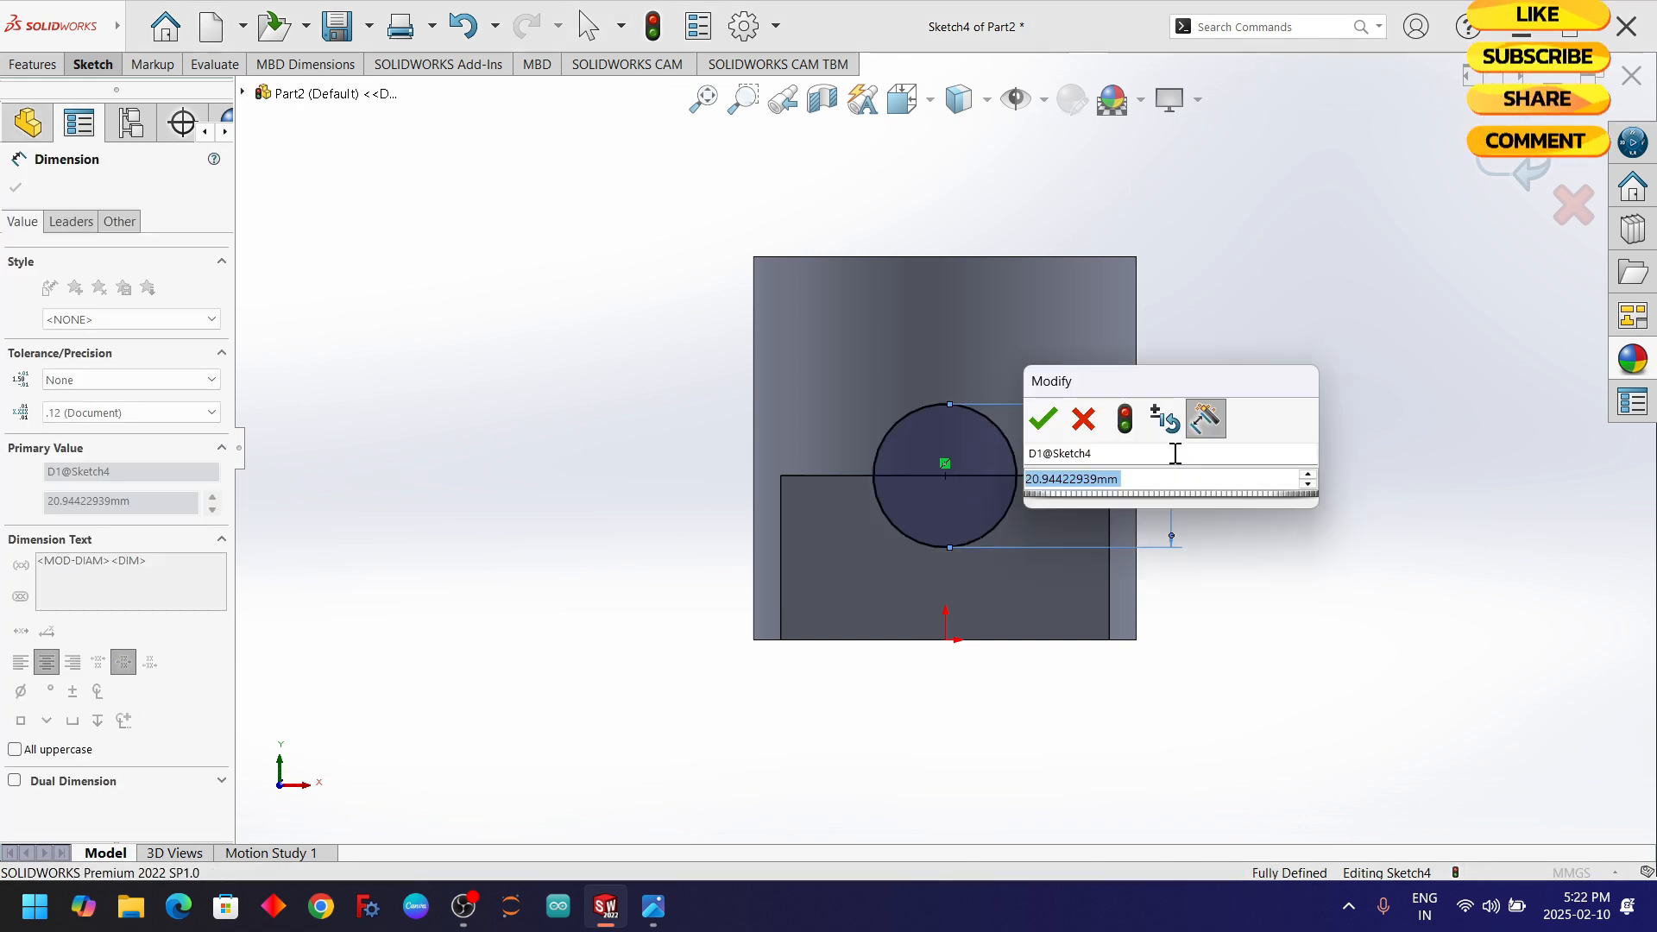
text(32)
key(Return)
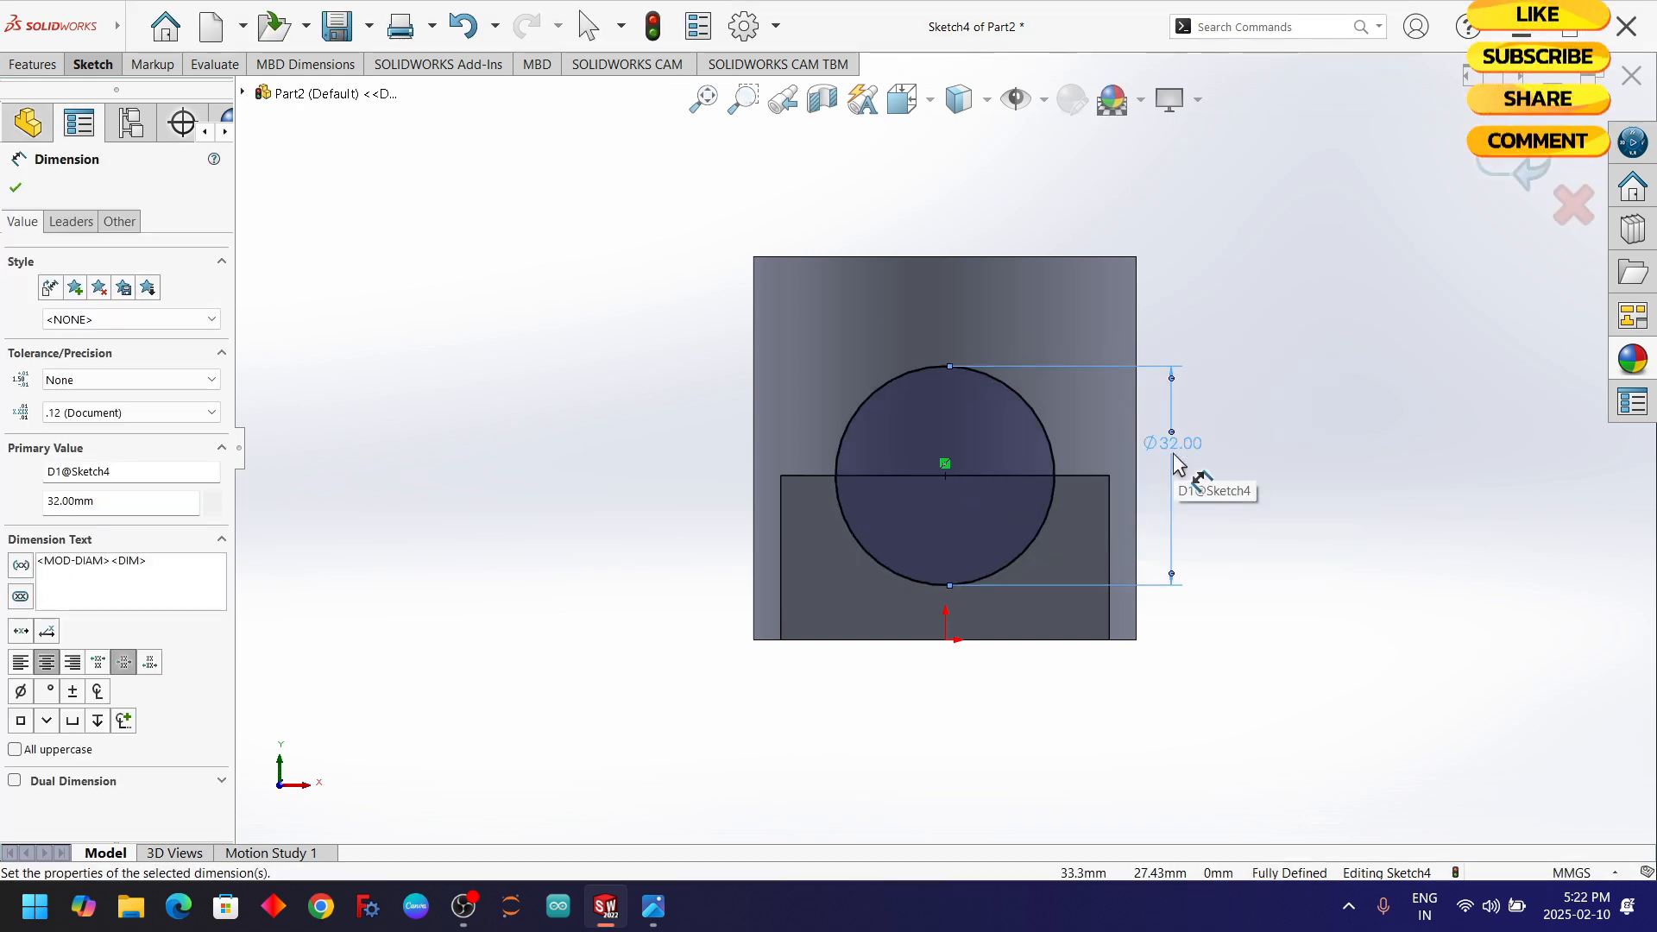
click(16, 187)
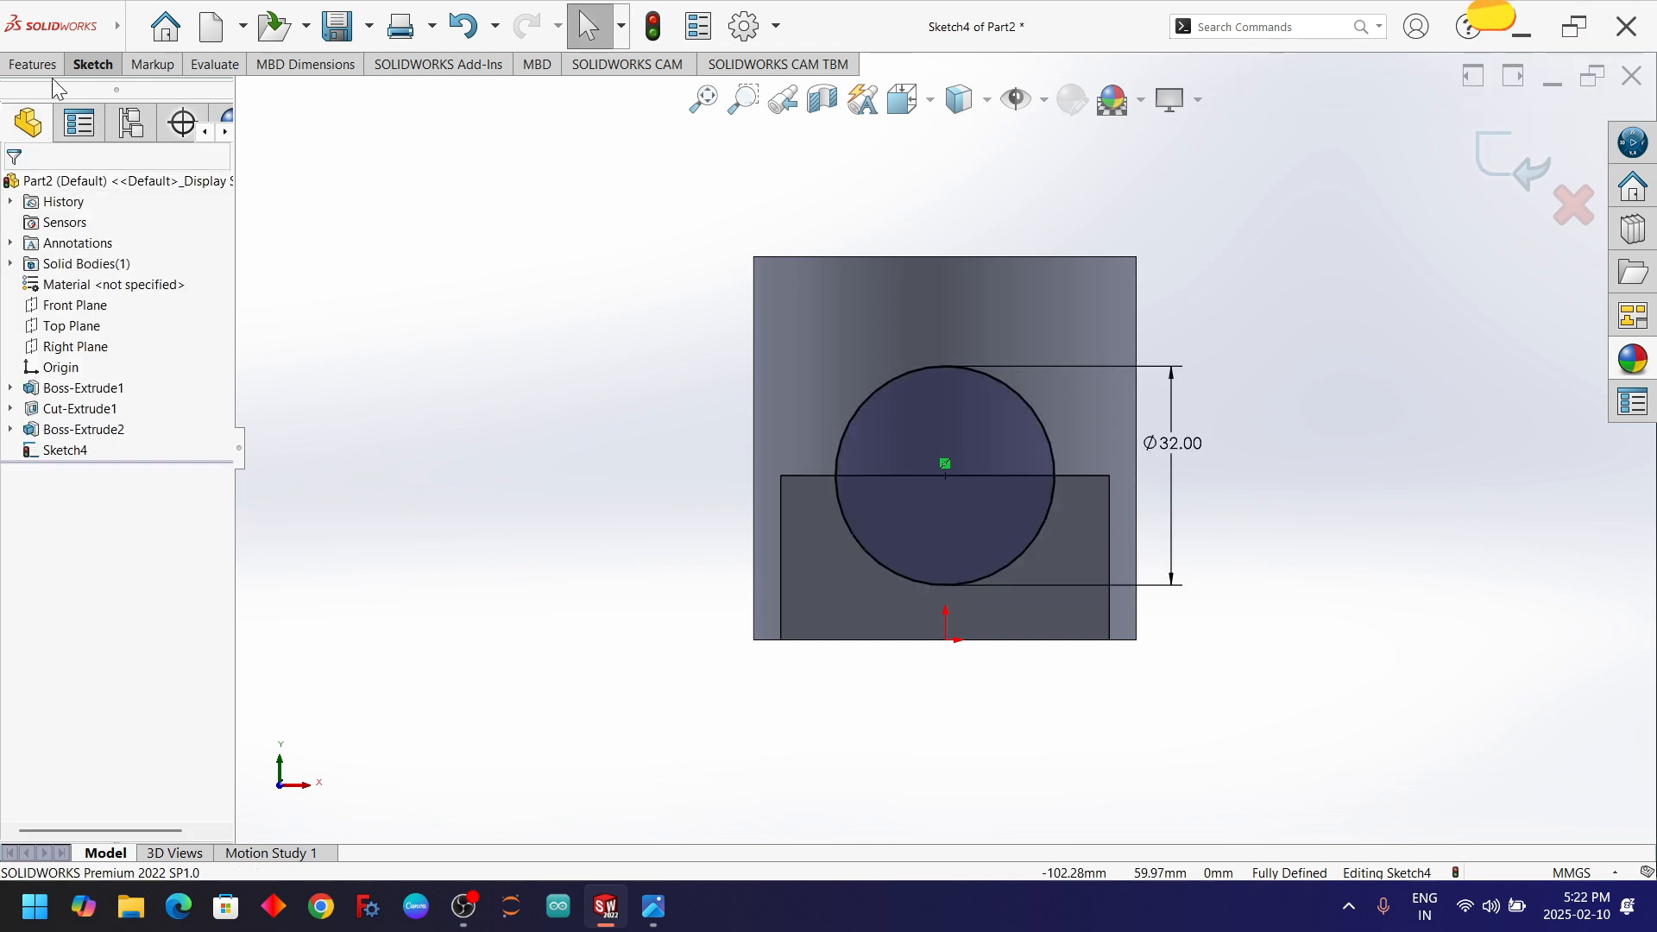
- Cut the circle 40 mm deep into the arm with a Blind Extruded Cut to form the half-round groove
click(33, 63)
click(321, 123)
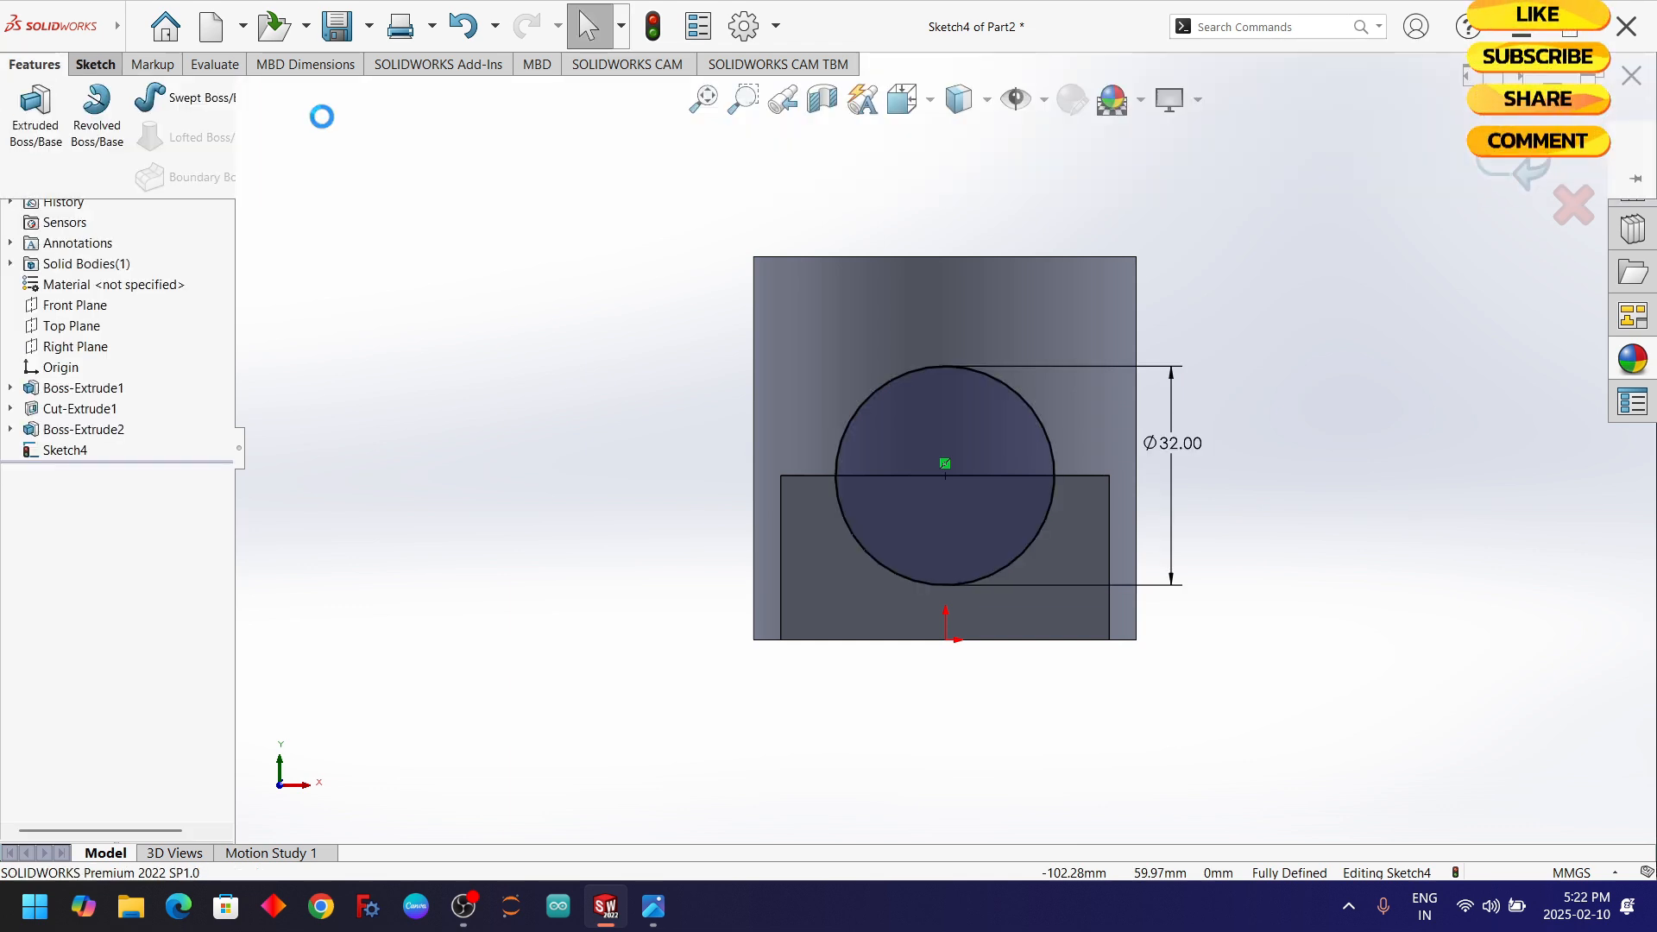
middle_drag(1199, 415, 1148, 590)
drag(123, 385, 24, 388)
text(40)
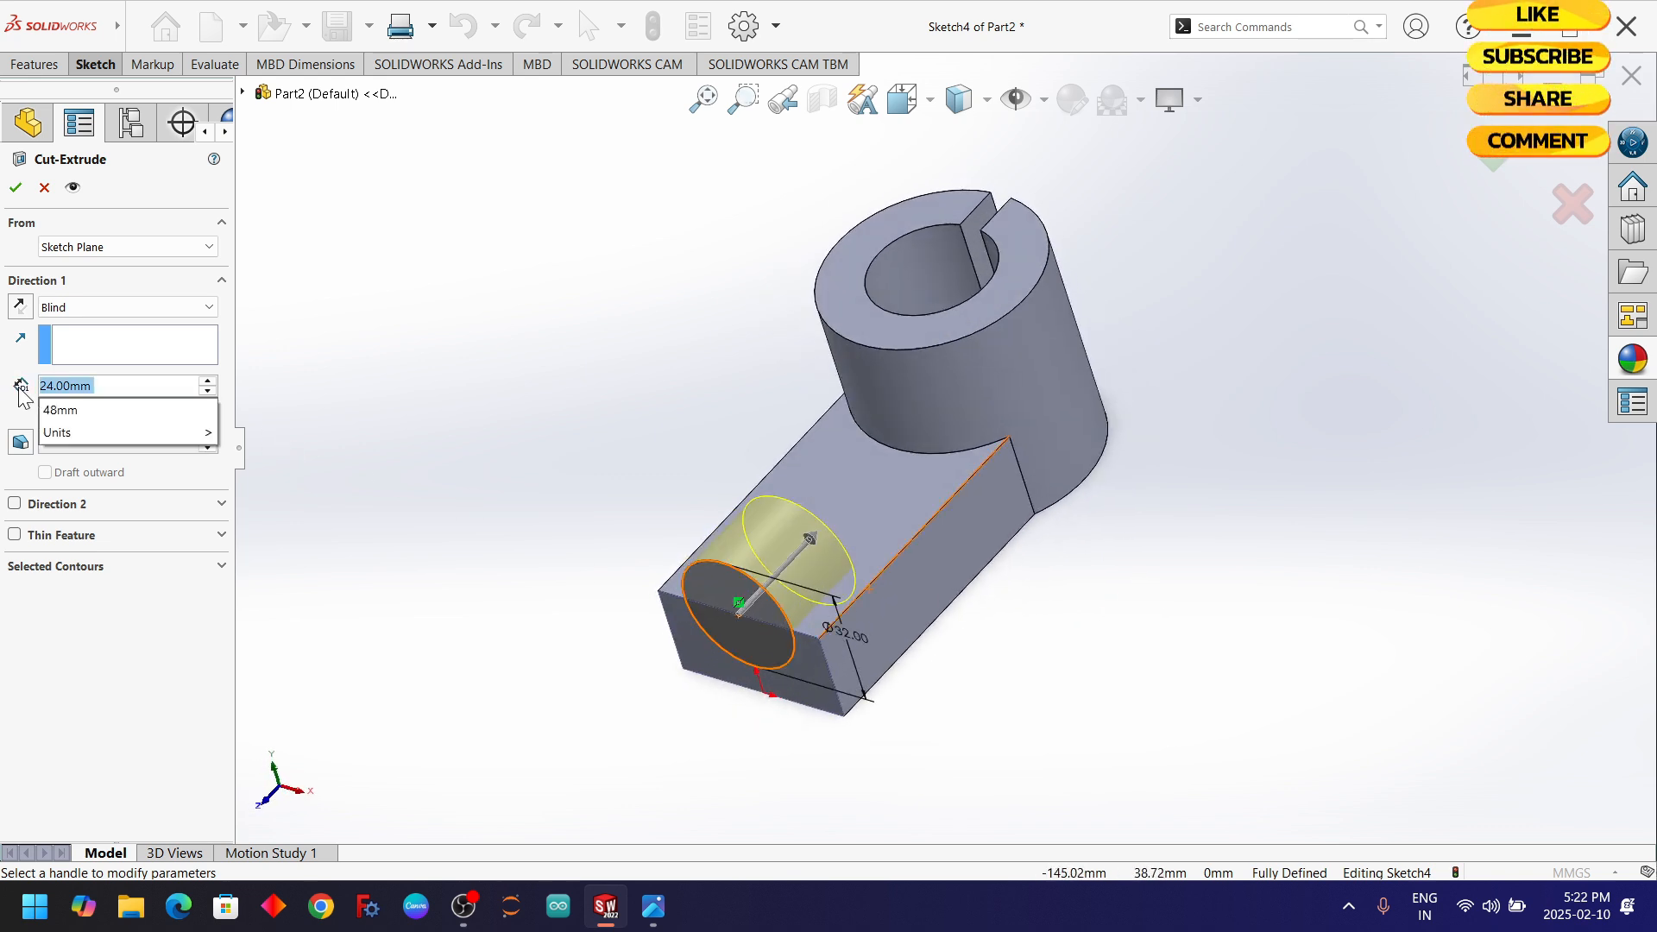
key(Return)
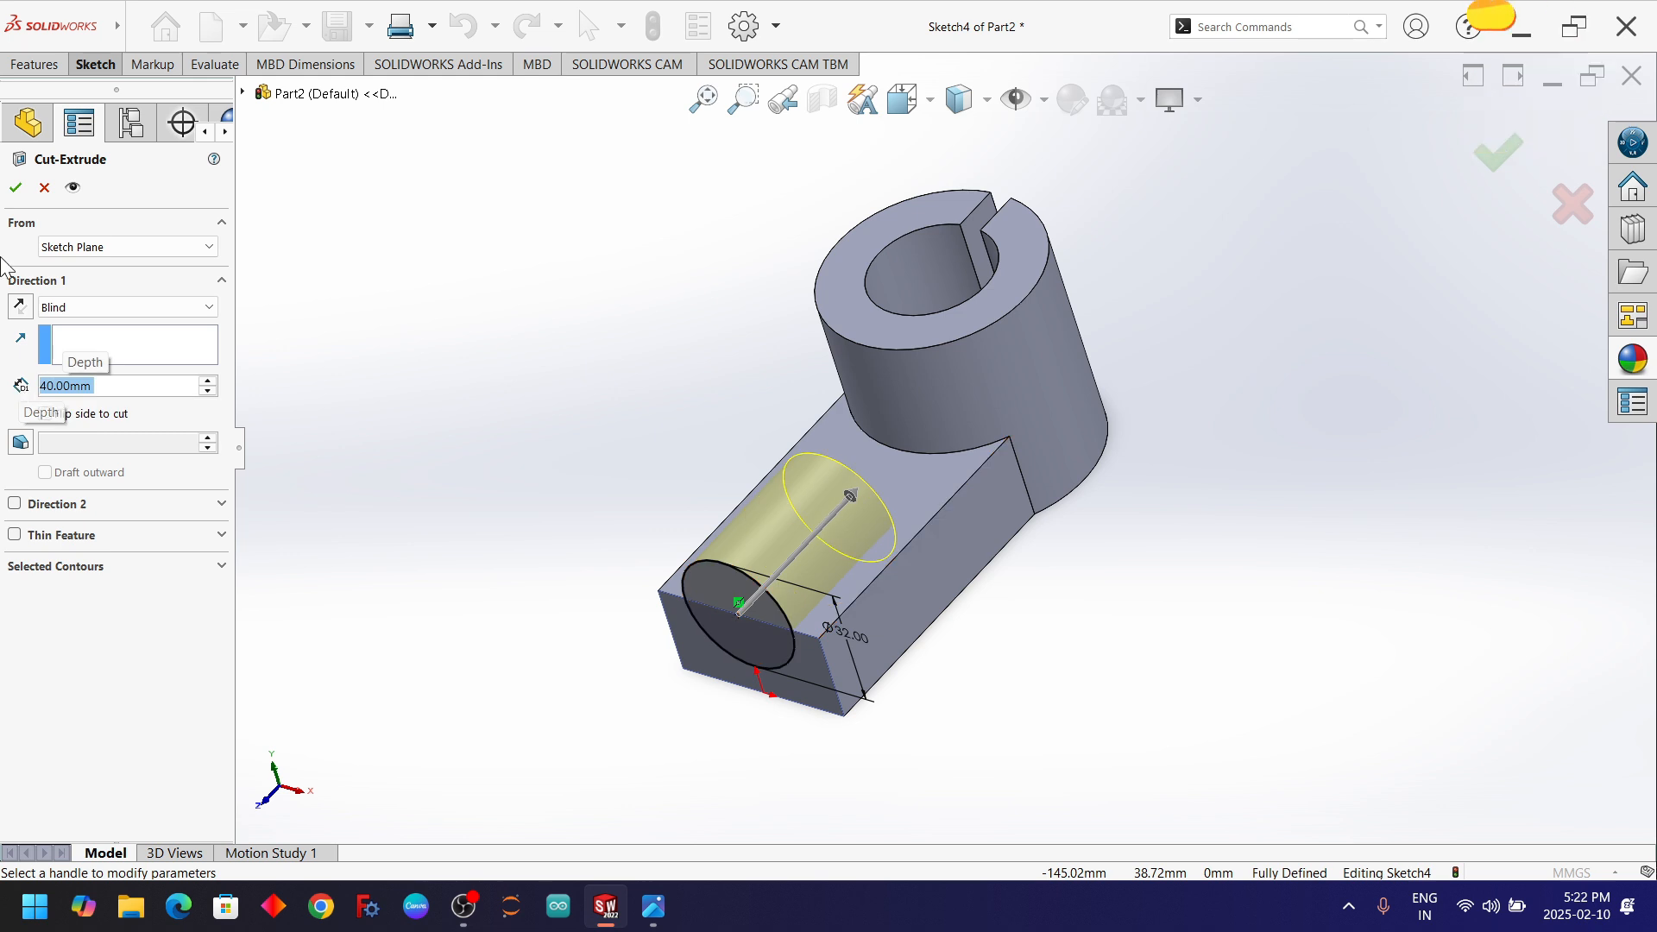
click(15, 188)
click(713, 237)
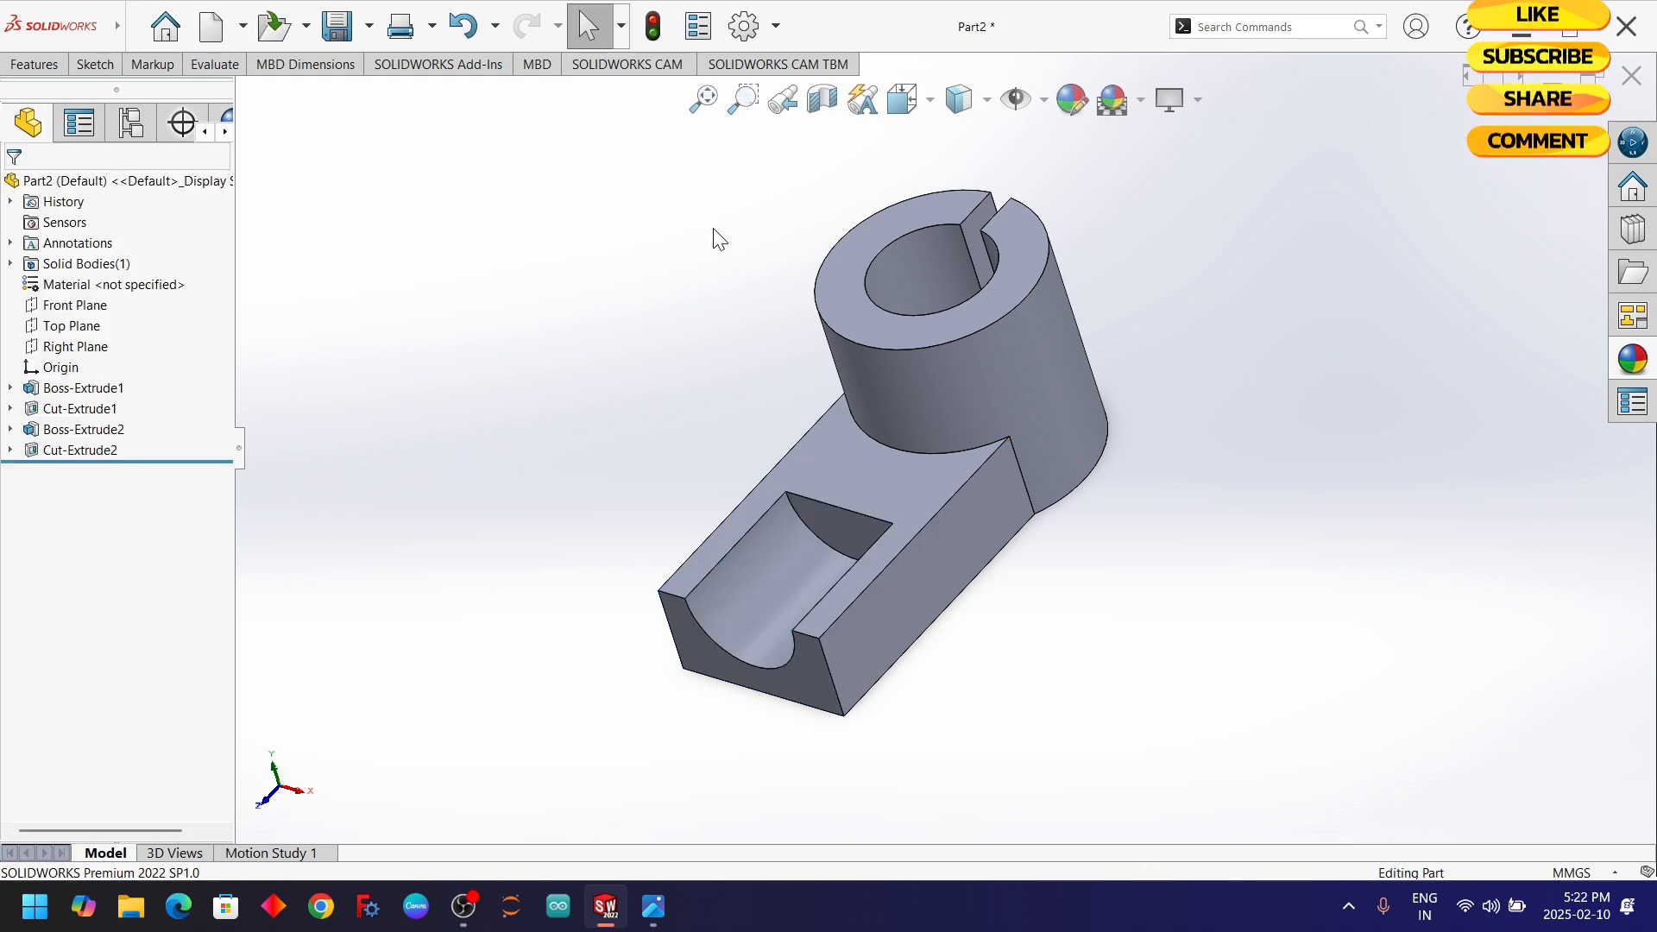
- Apply a light blue colour with red 45 and green 213 to the whole part and show it in isometric view
middle_drag(644, 333, 594, 301)
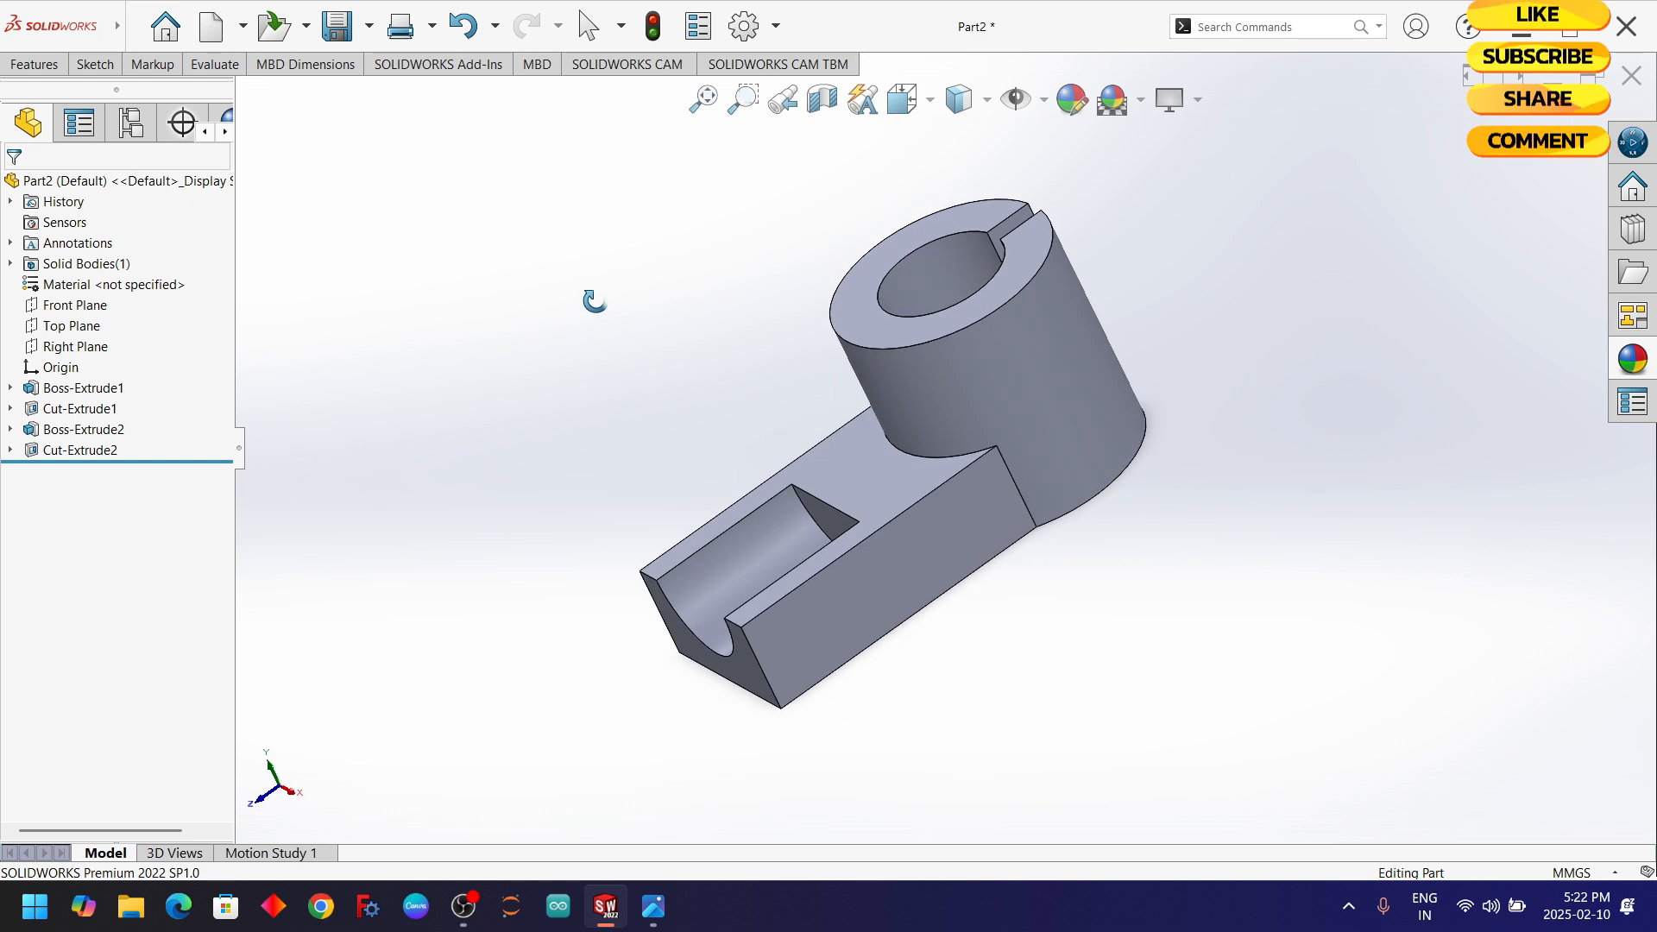
scroll(815, 473, down, 2)
scroll(814, 472, up, 2)
middle_drag(788, 289, 714, 229)
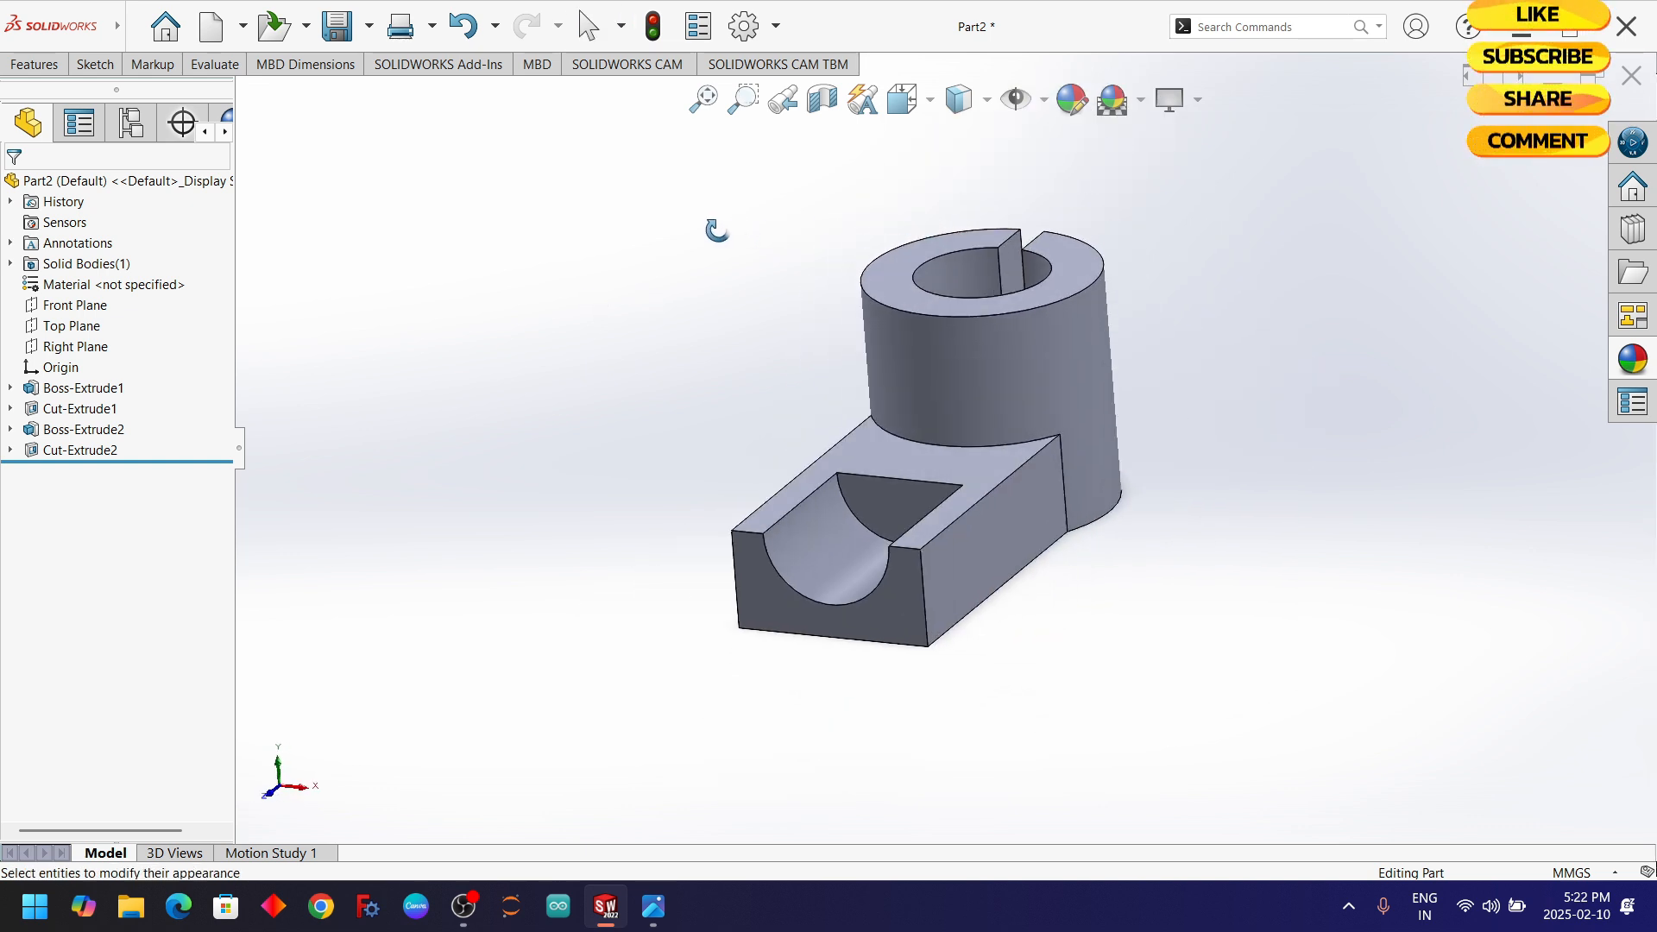
click(1072, 101)
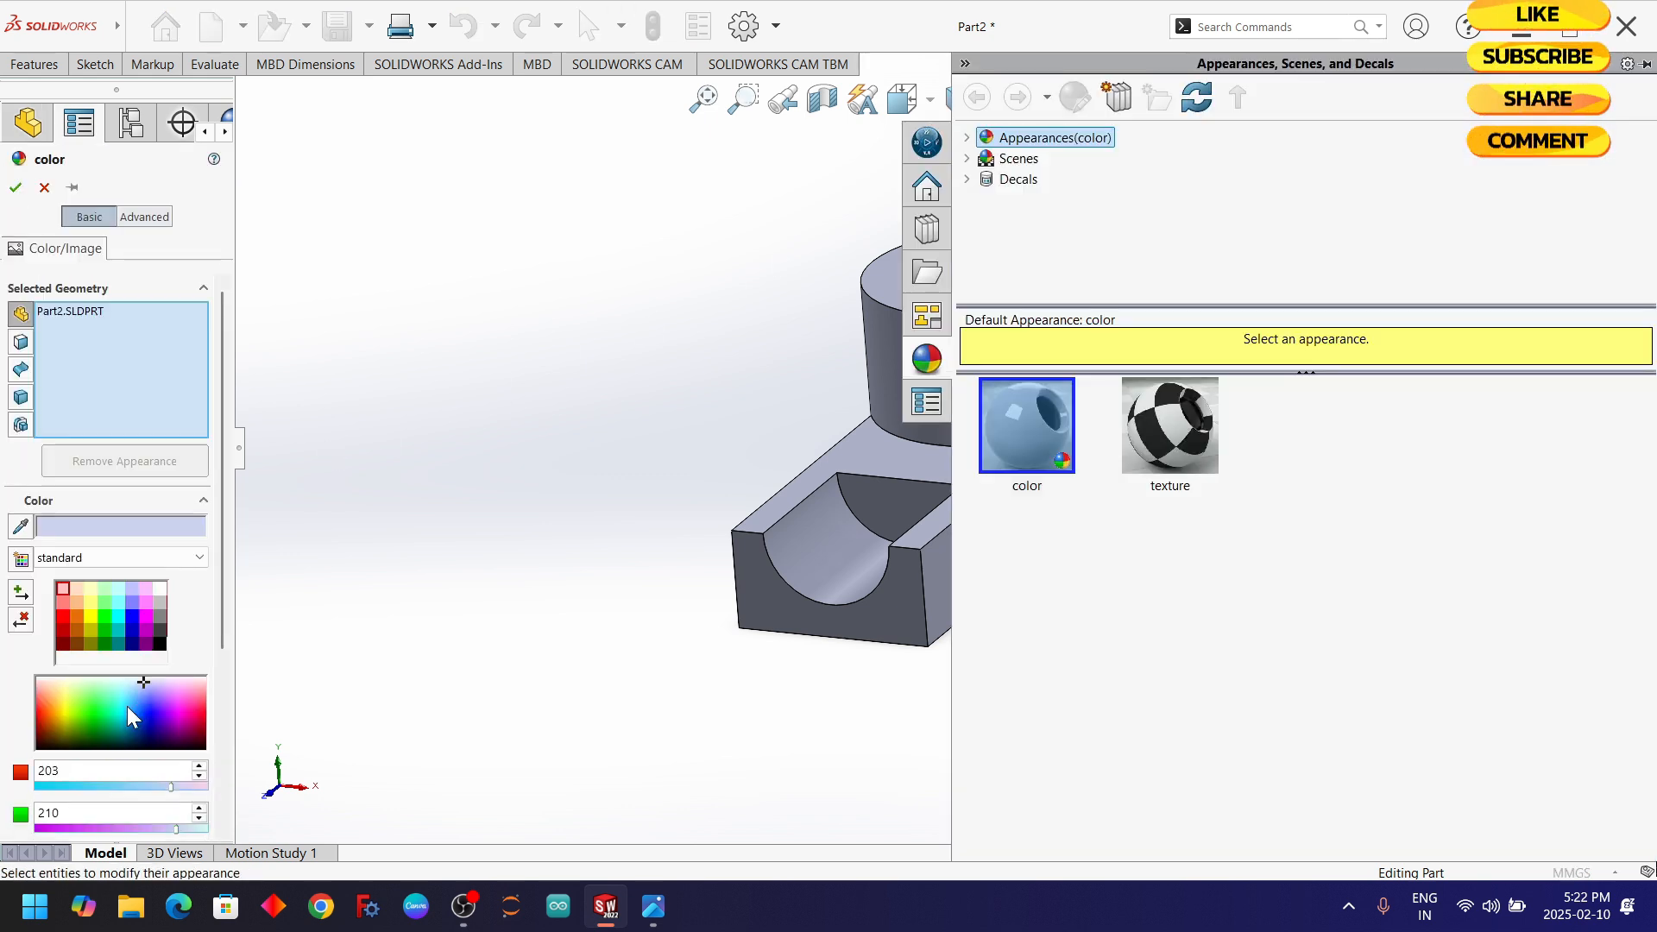
click(126, 706)
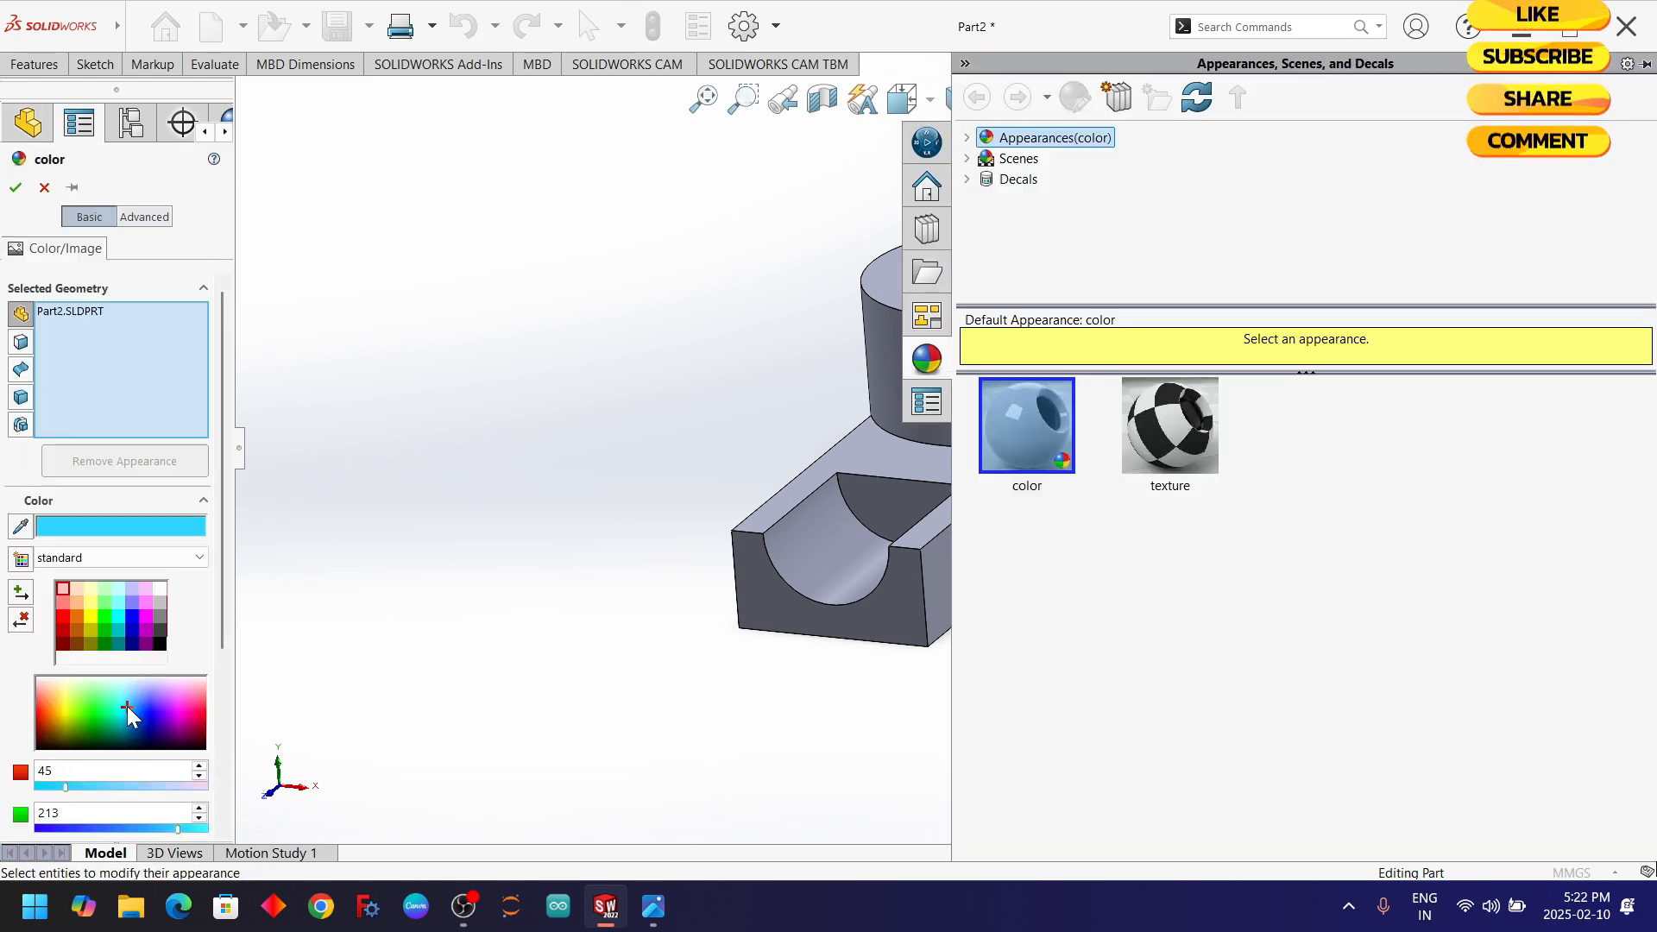
click(787, 499)
click(805, 483)
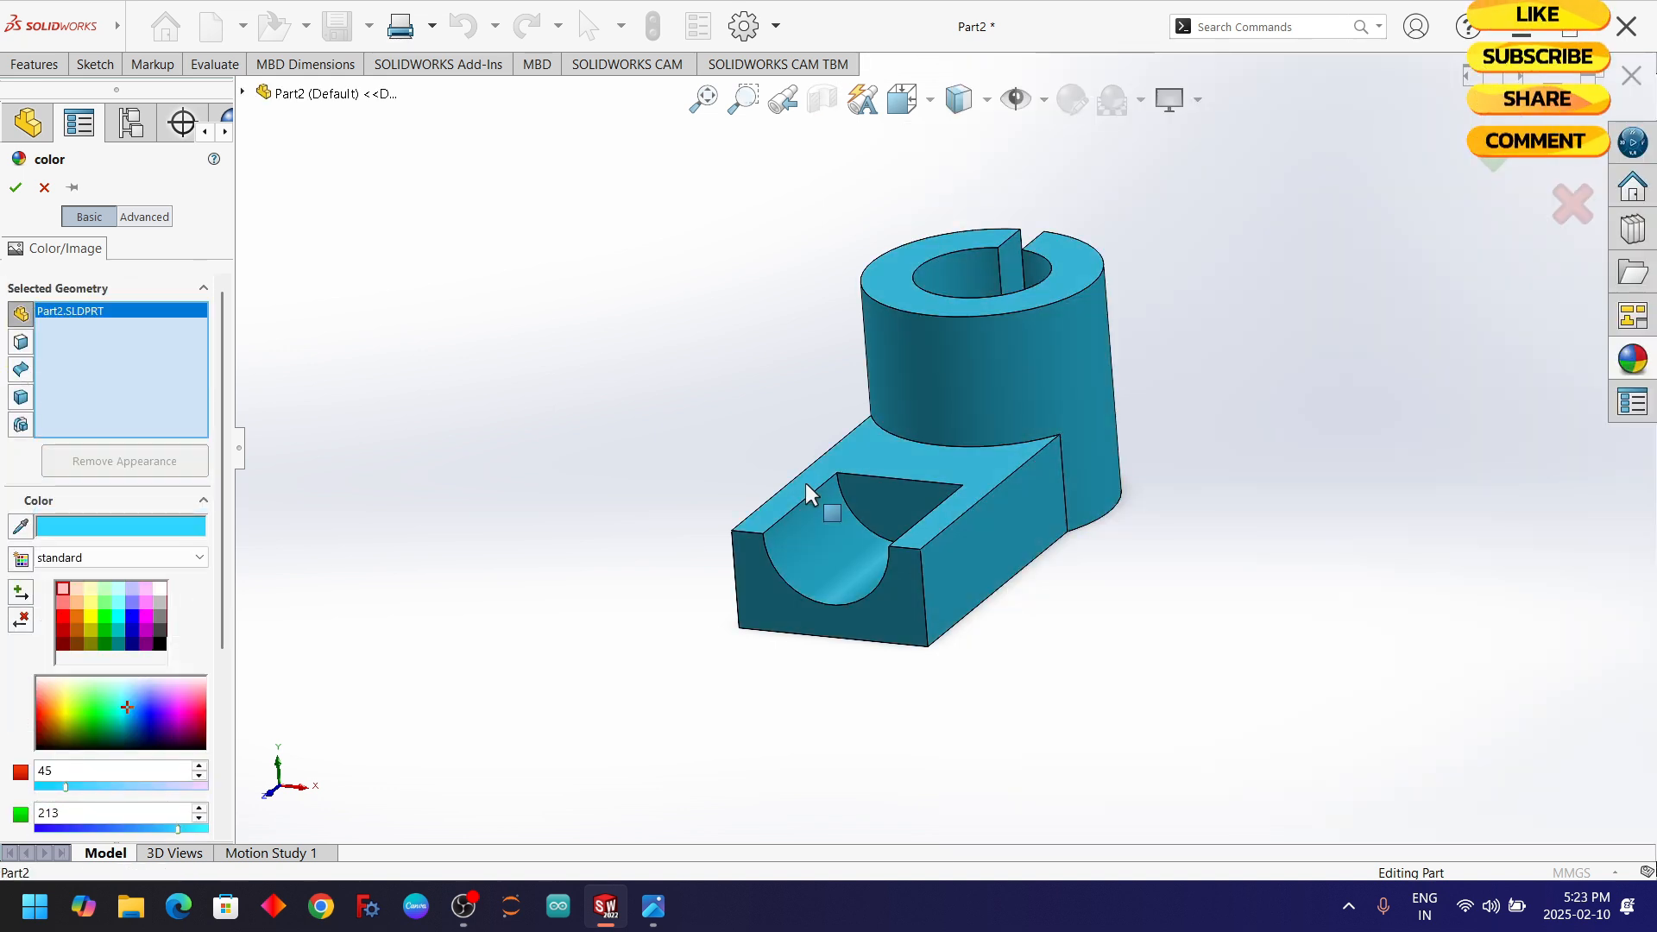
click(1505, 158)
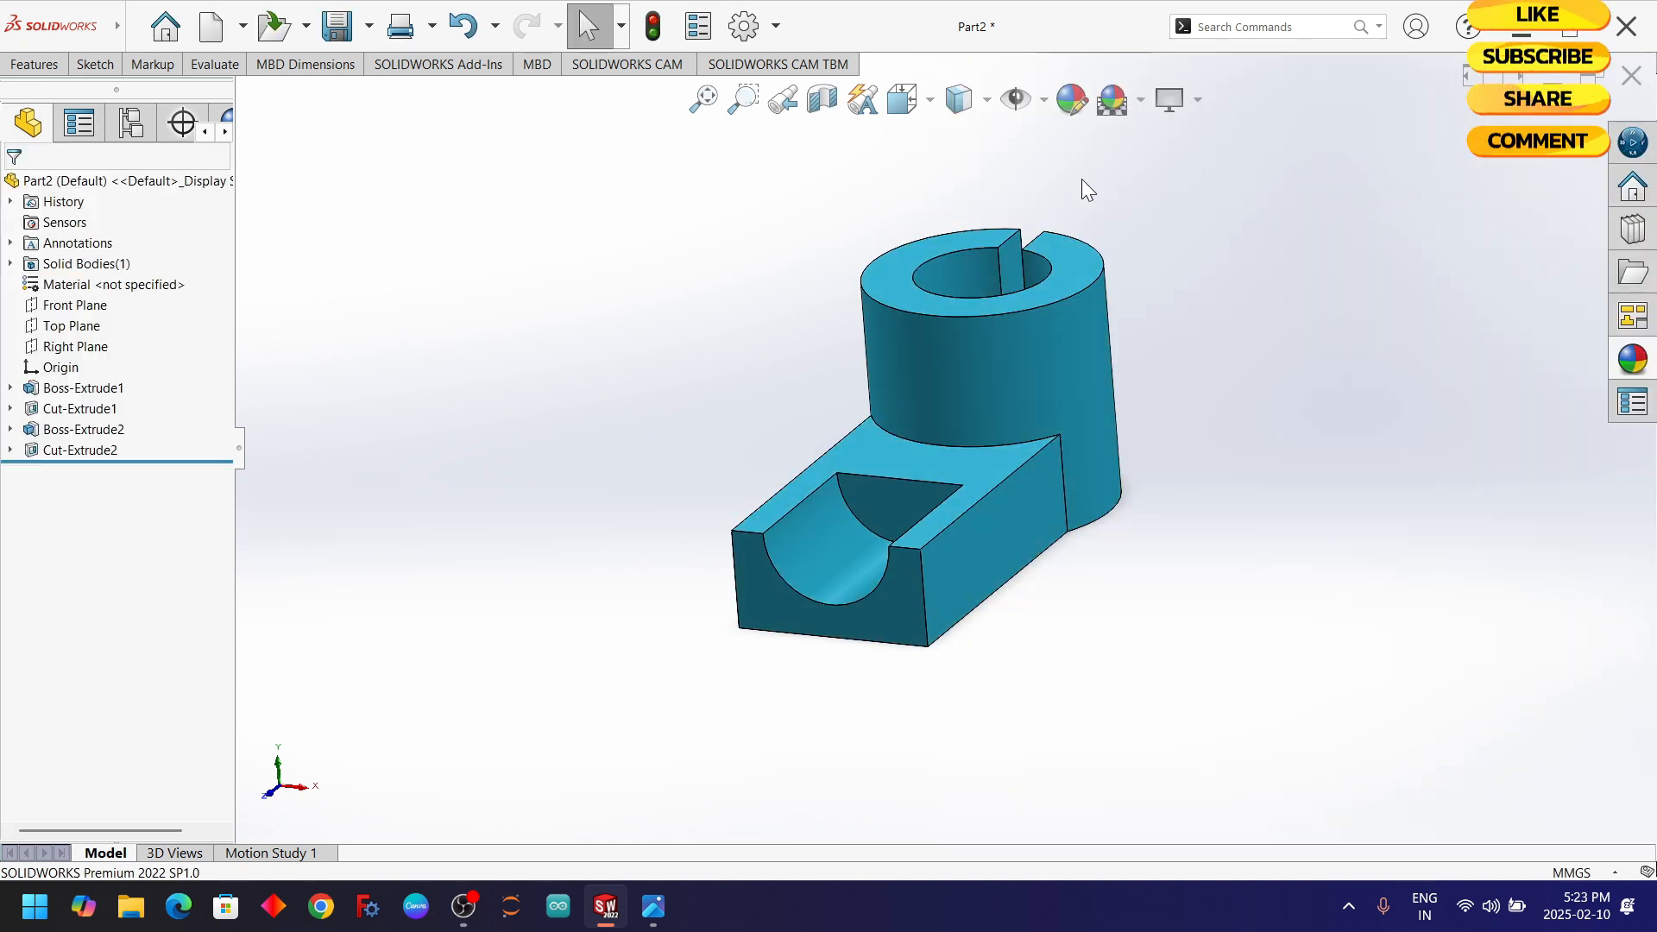
key(ctrl+7)
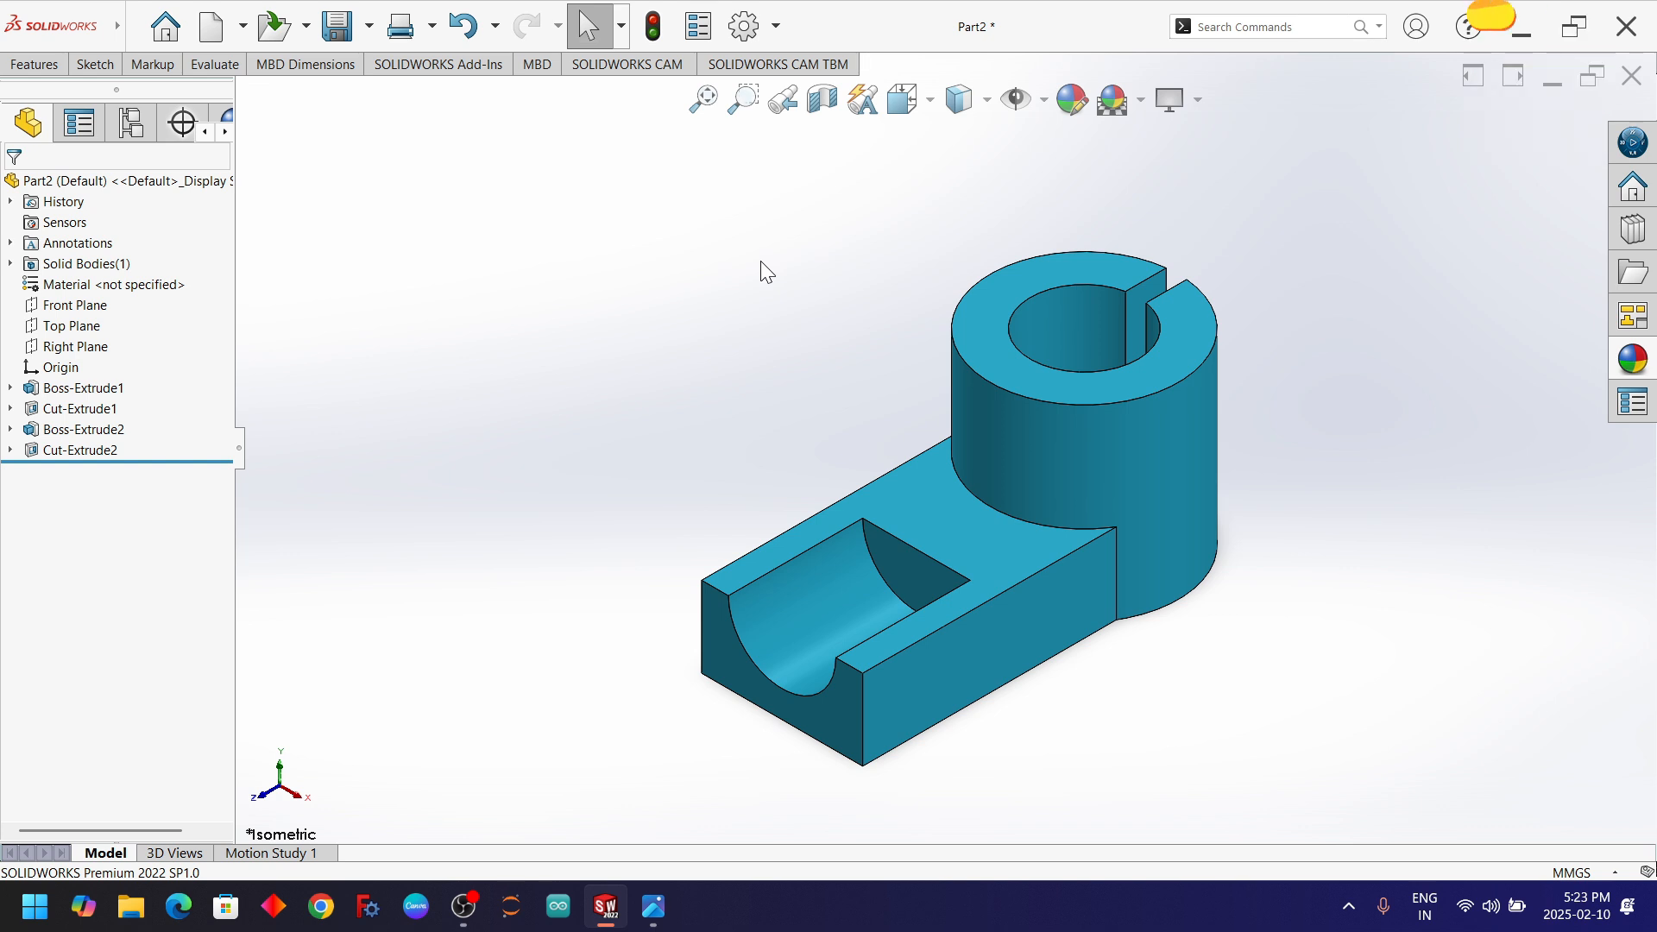